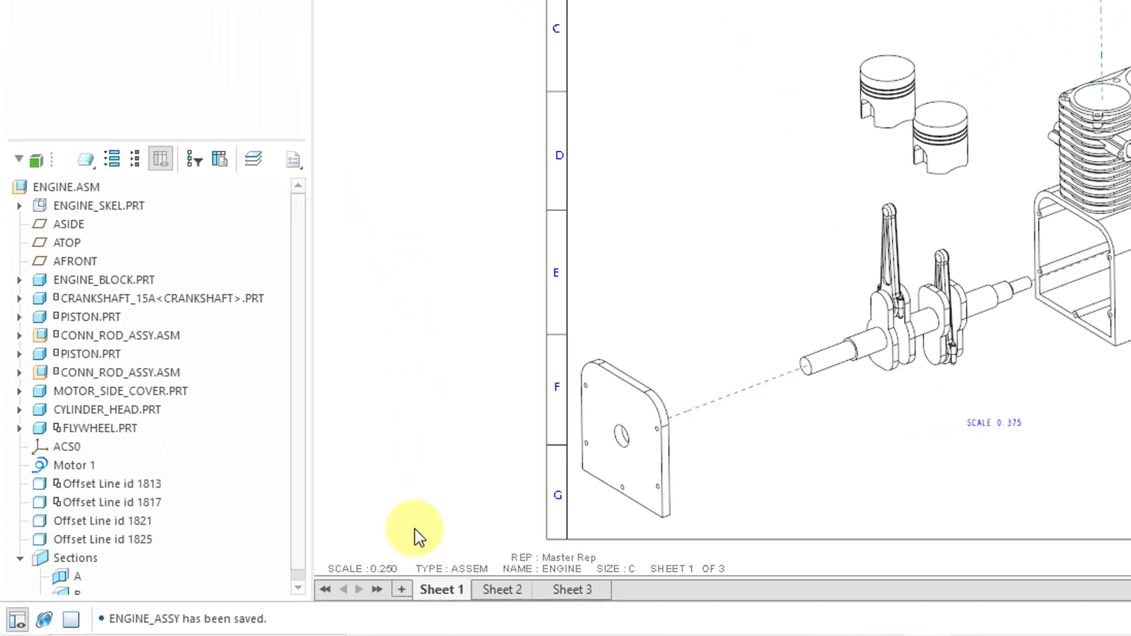
# Rename Sheet 1 of the drawing to "1 Engine Assy".
pyautogui.moveTo(452, 596)
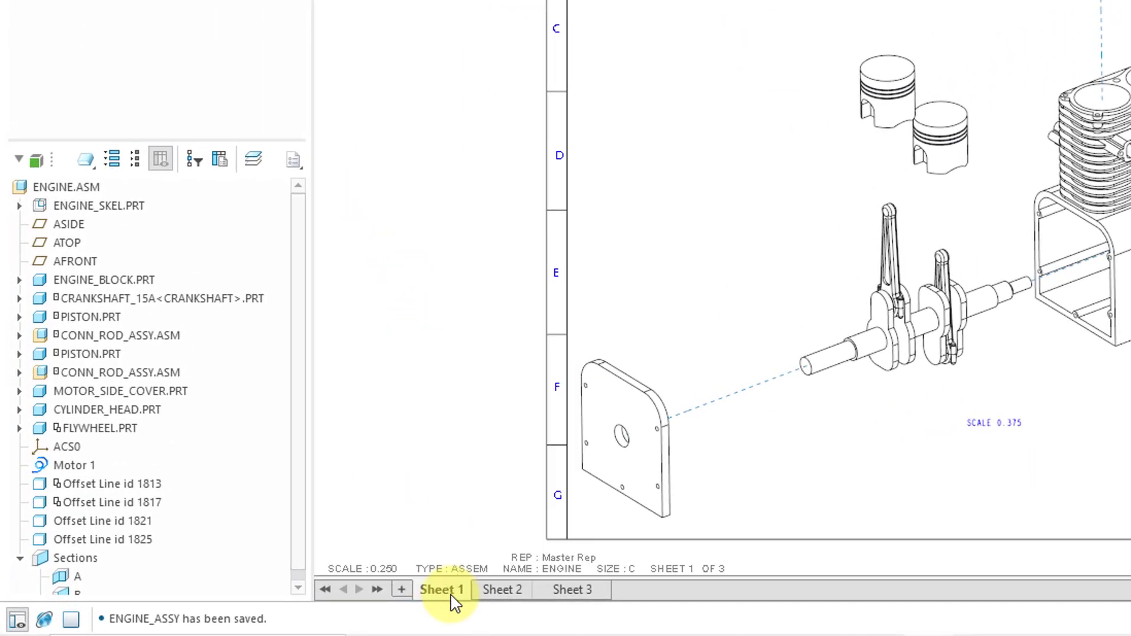
pyautogui.rightClick(448, 596)
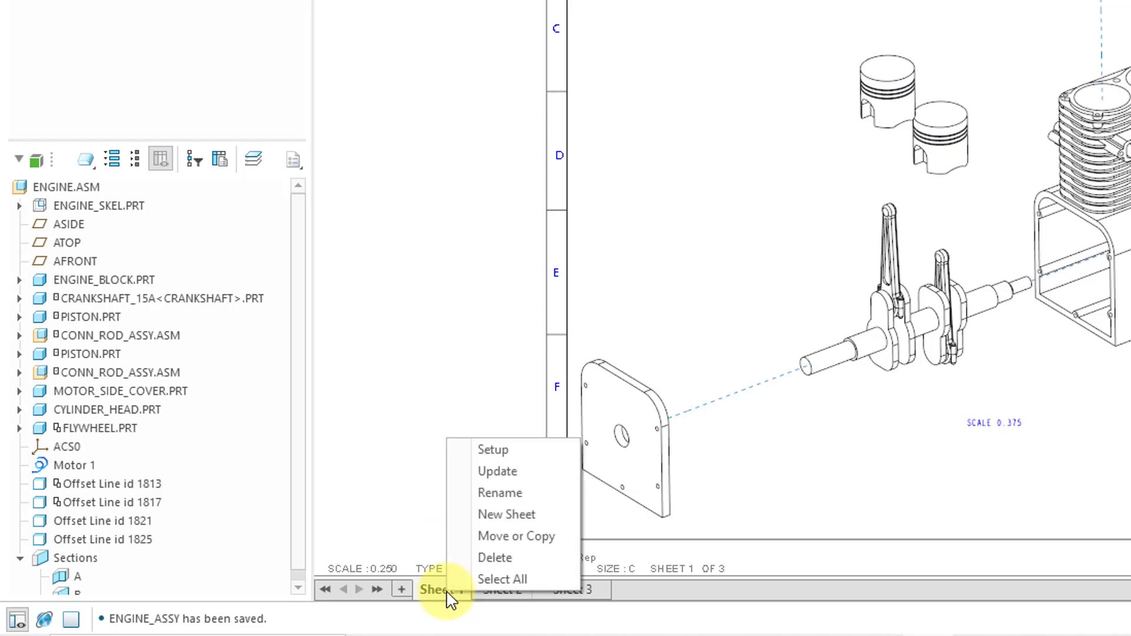
pyautogui.click(496, 495)
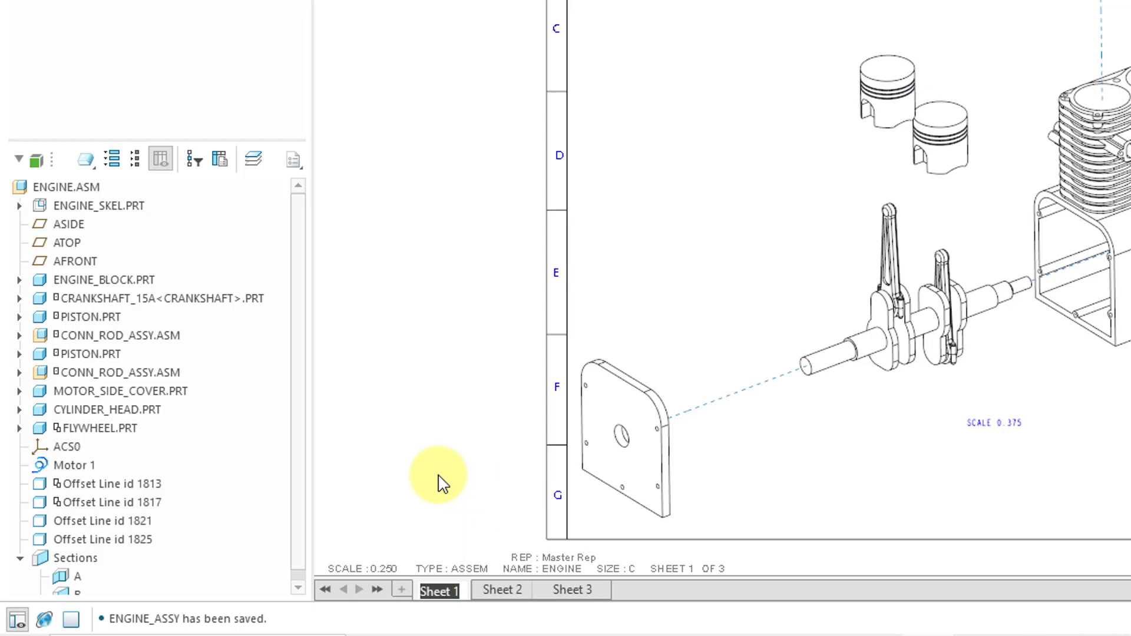
pyautogui.write('1 Engine')
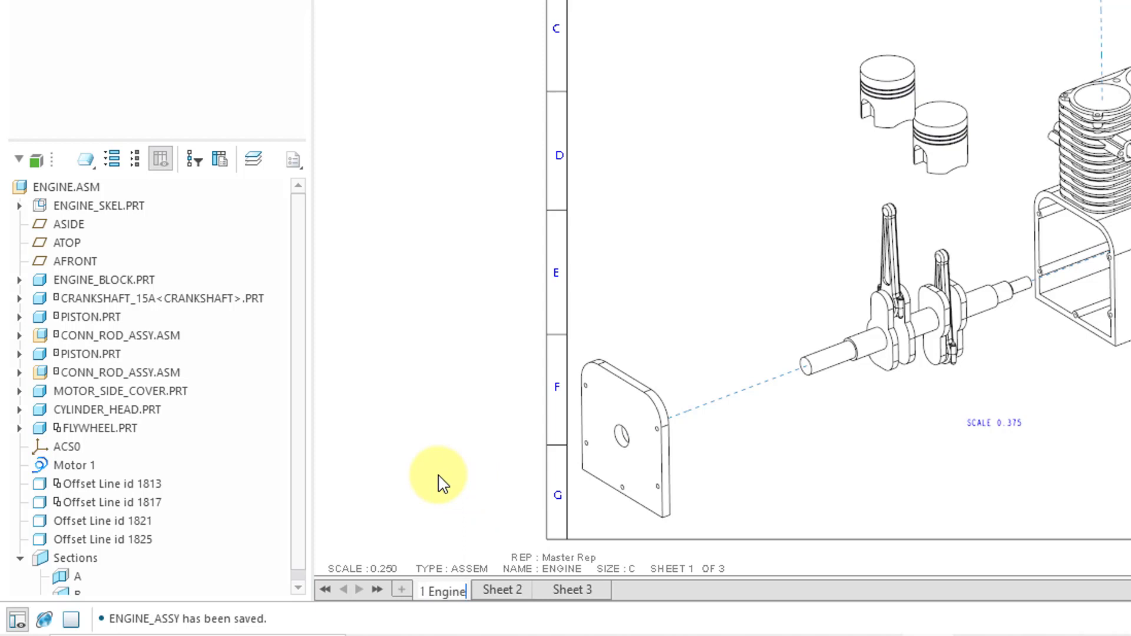
pyautogui.write(' Assy')
pyautogui.press('Return')
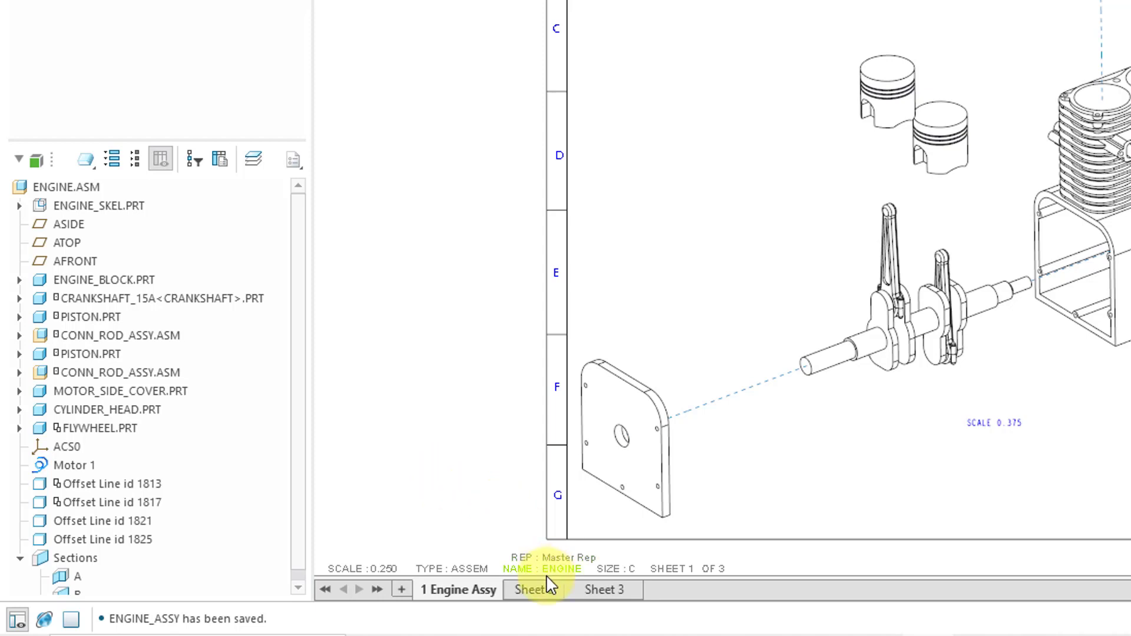
# Activate Sheet 2 and rename it to "2 Engine Block".
pyautogui.click(539, 593)
pyautogui.rightClick(543, 597)
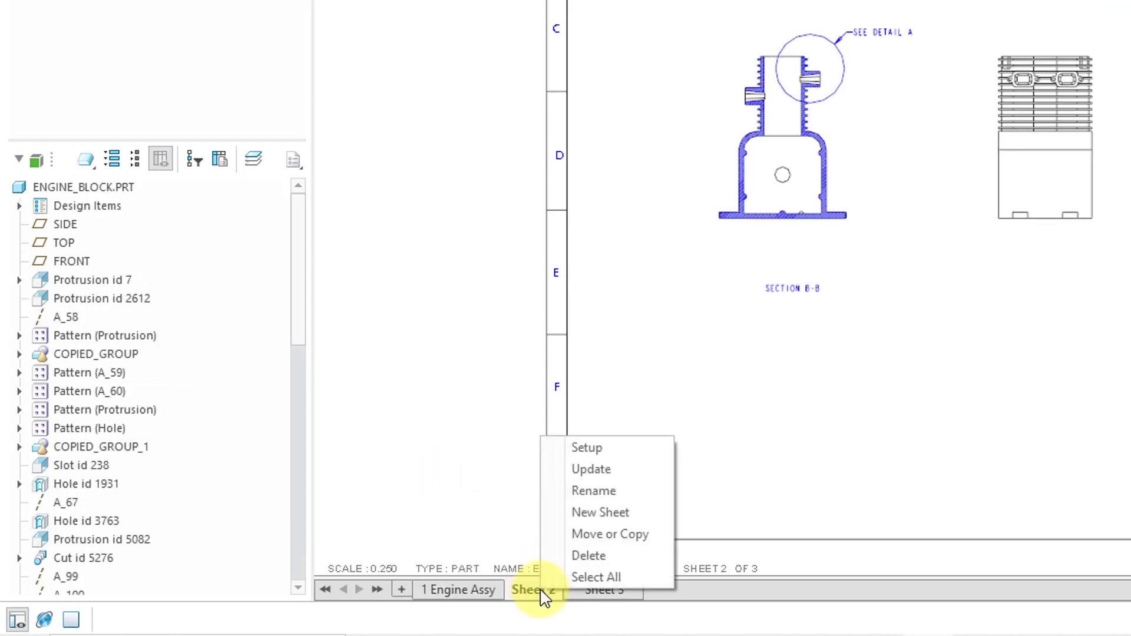
pyautogui.click(586, 491)
pyautogui.write('2')
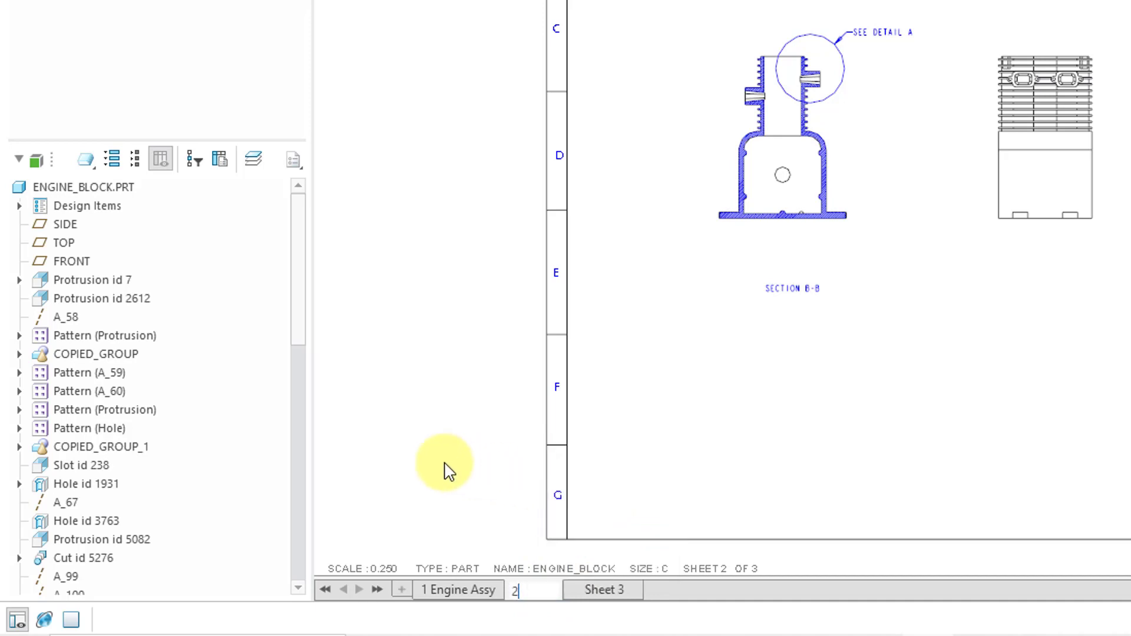
pyautogui.write(' Engine B')
pyautogui.write('lo')
pyautogui.write('ck')
pyautogui.press('Return')
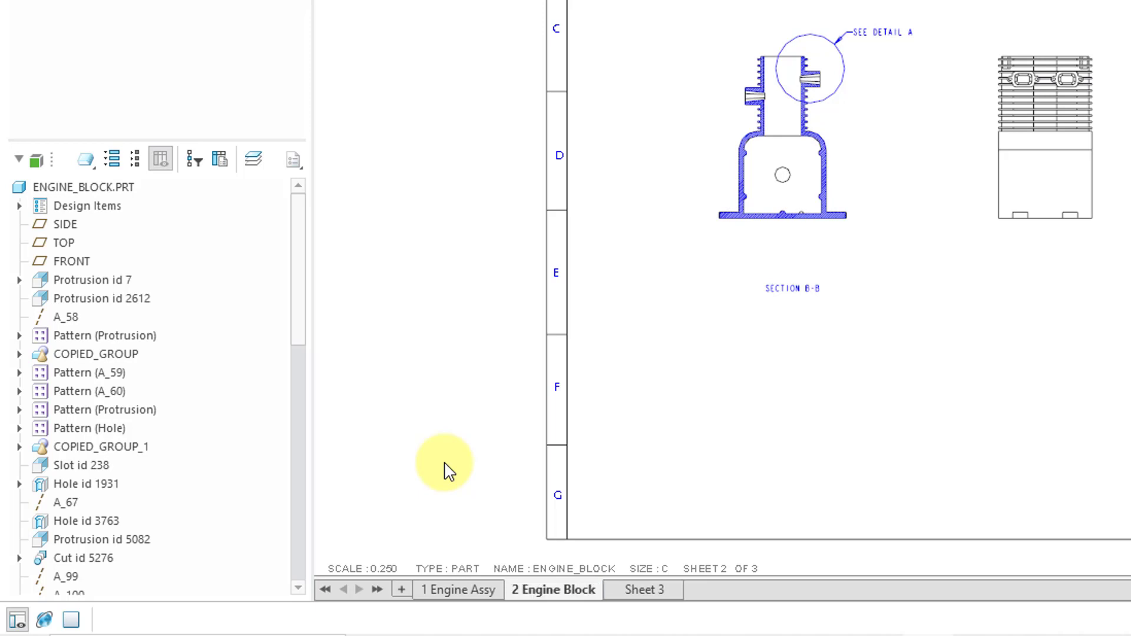
# Activate Sheet 3 and rename it to "3 Cylinder Head".
pyautogui.click(657, 596)
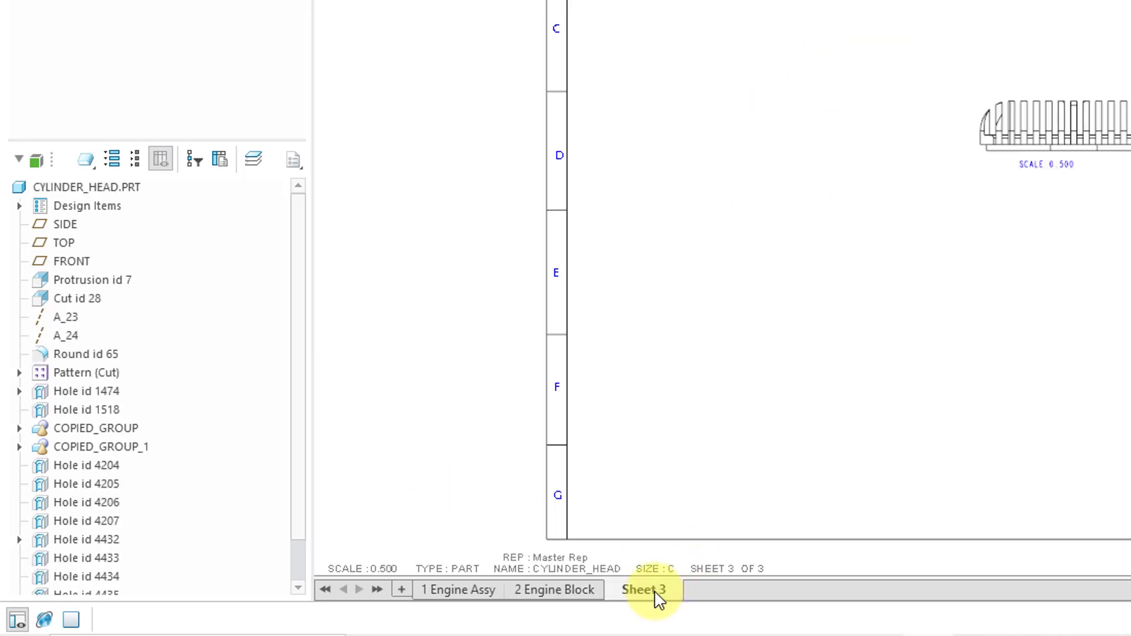
pyautogui.rightClick(659, 600)
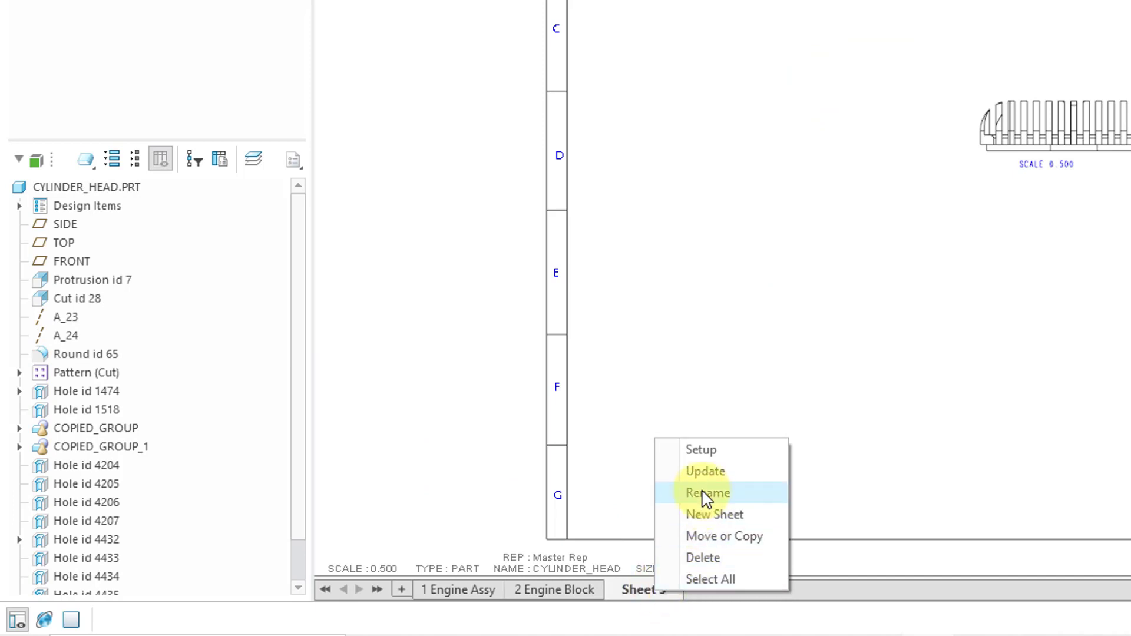
pyautogui.click(706, 495)
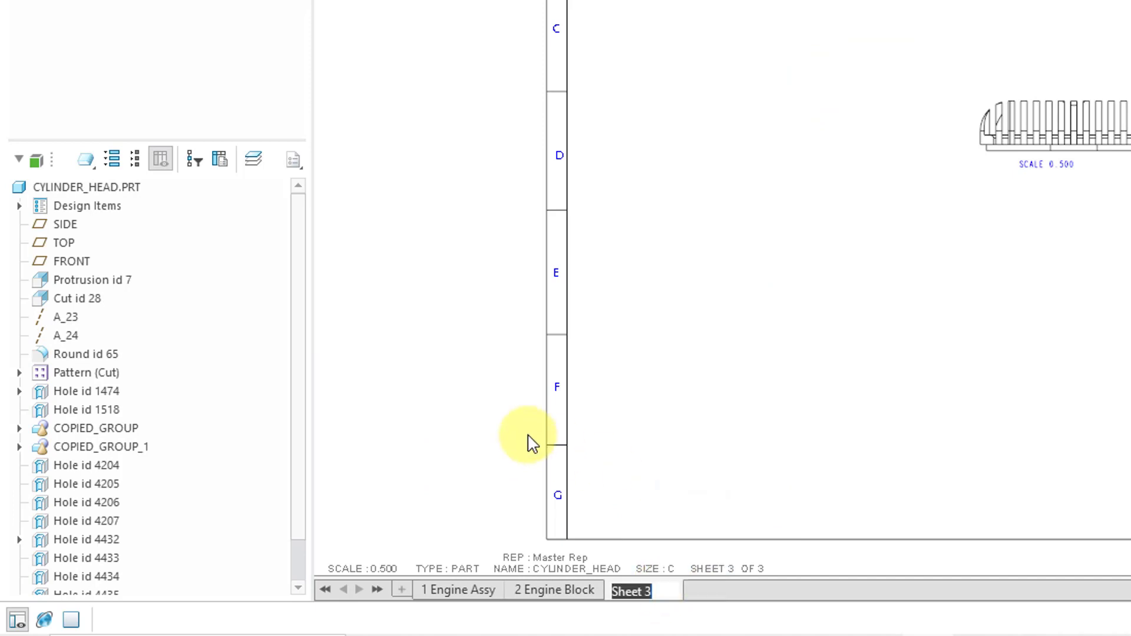
pyautogui.write('3 Cylinde')
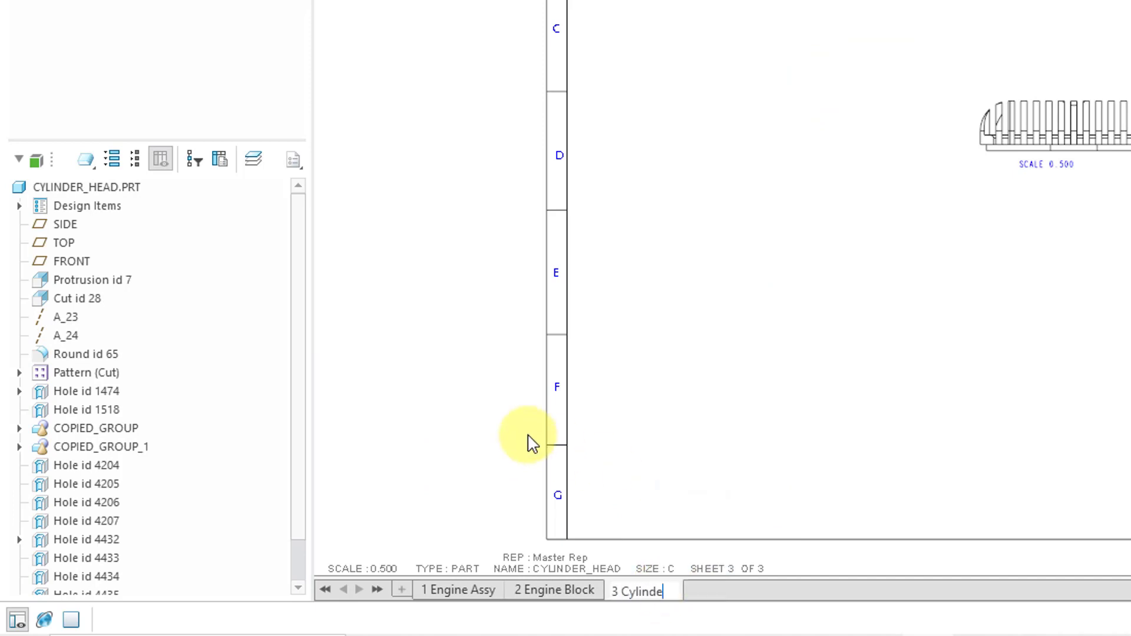
pyautogui.write('r Head')
pyautogui.press('Return')
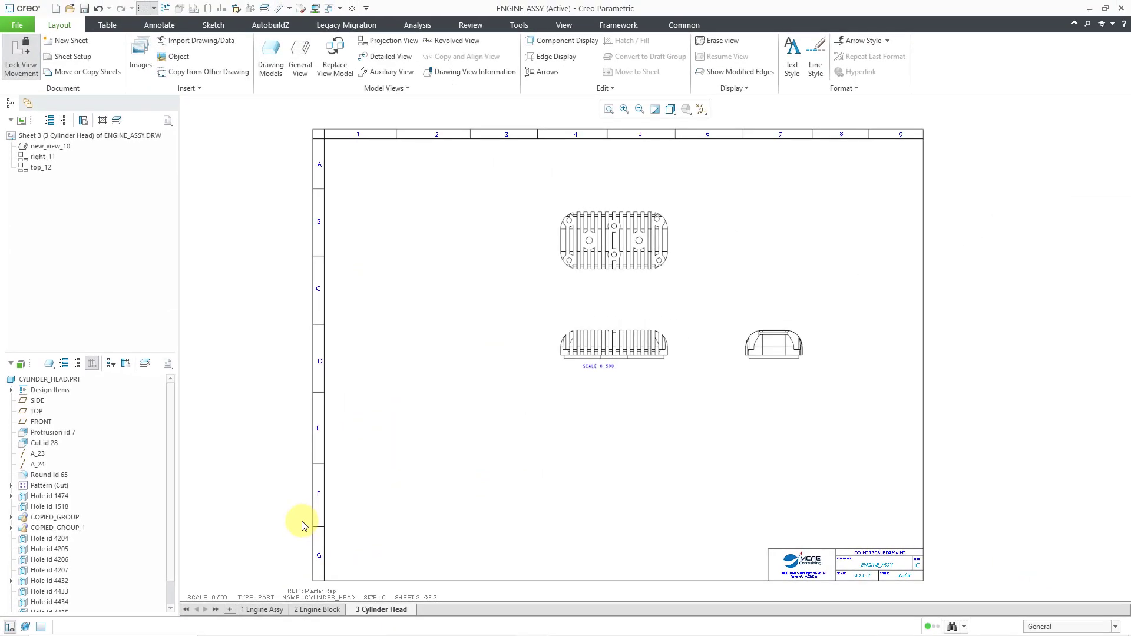
# Return to the 2 Engine Block sheet and switch to the annotation tools for its front and side views.
pyautogui.click(307, 613)
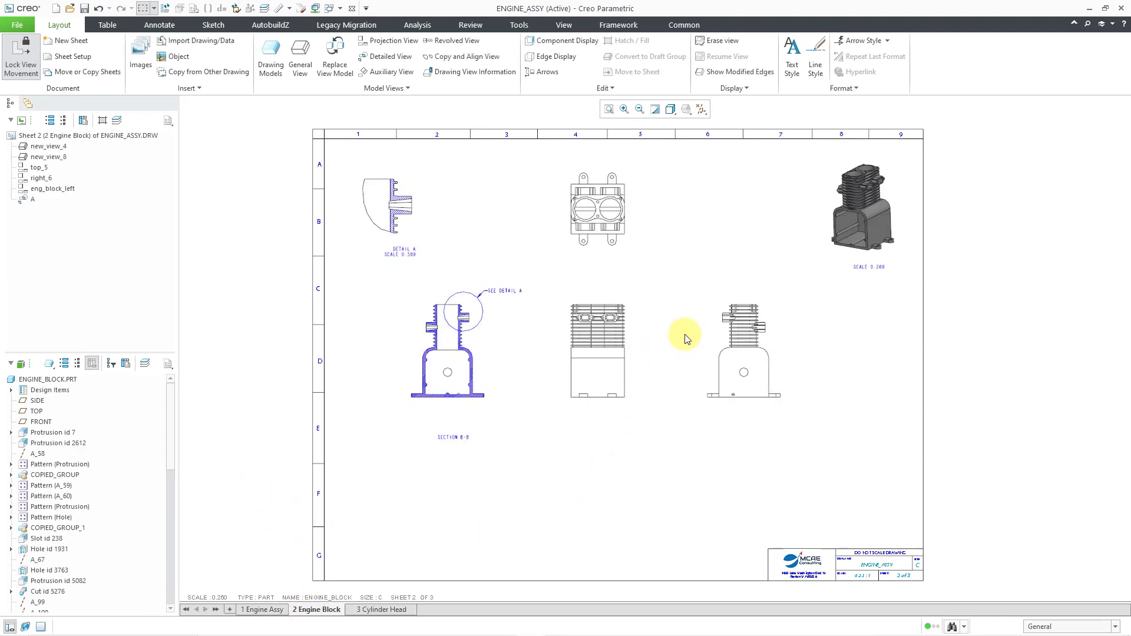
pyautogui.scroll(2, 685, 335)
pyautogui.scroll(2, 684, 337)
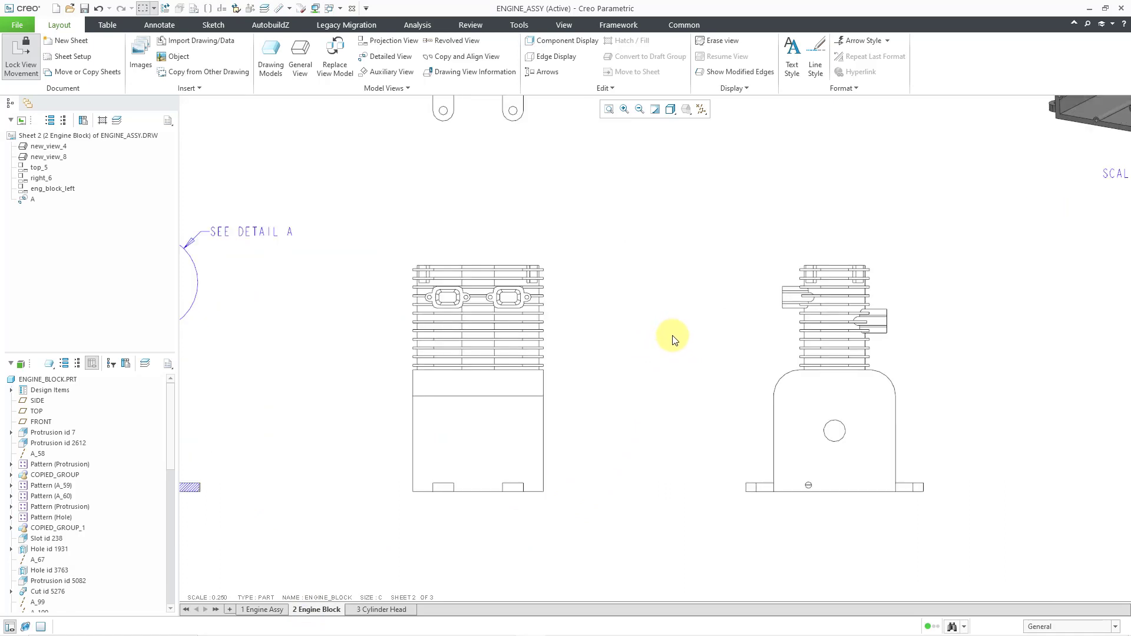
pyautogui.scroll(1, 673, 340)
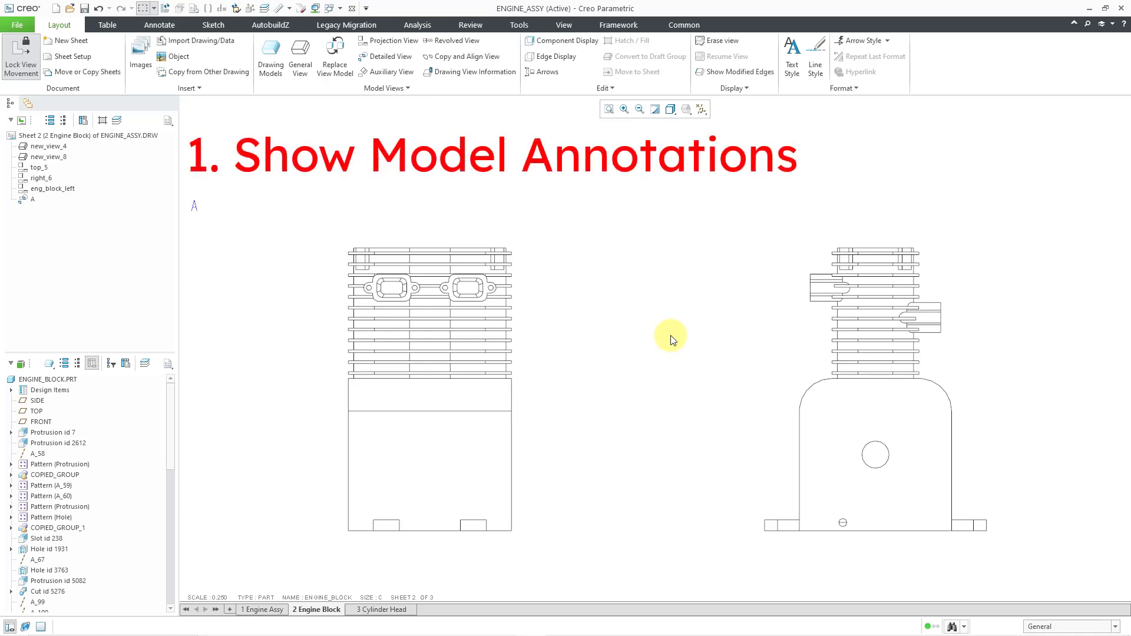
pyautogui.click(170, 27)
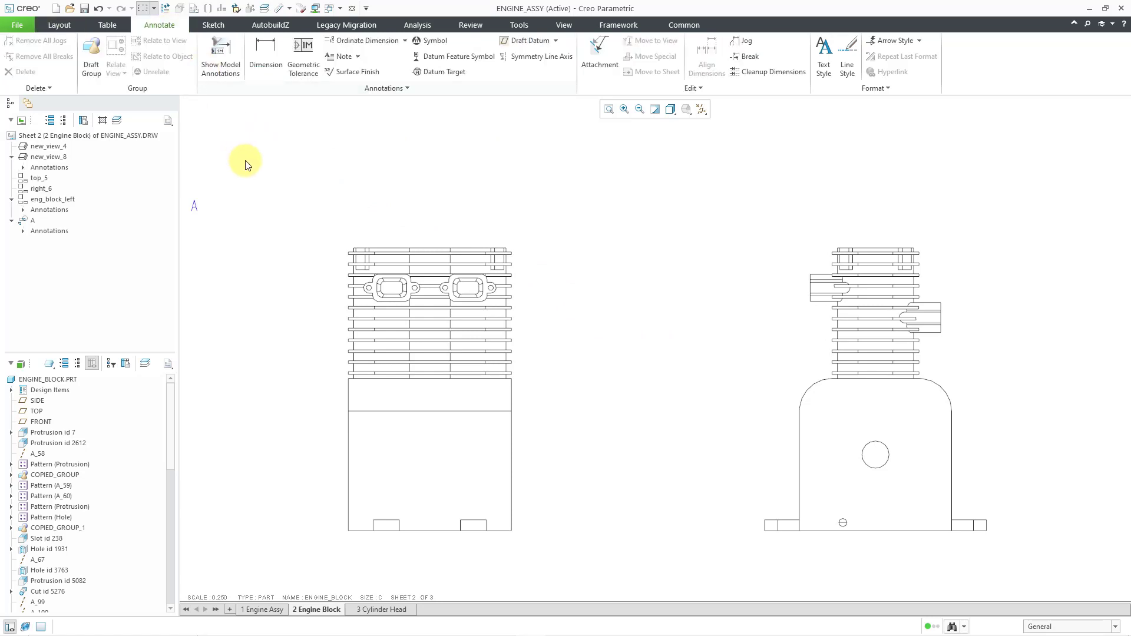
# Preview model dimensions of type All for the entire ENGINE_BLOCK.PRT using Show Model Annotations, and cancel without applying them.
pyautogui.click(225, 75)
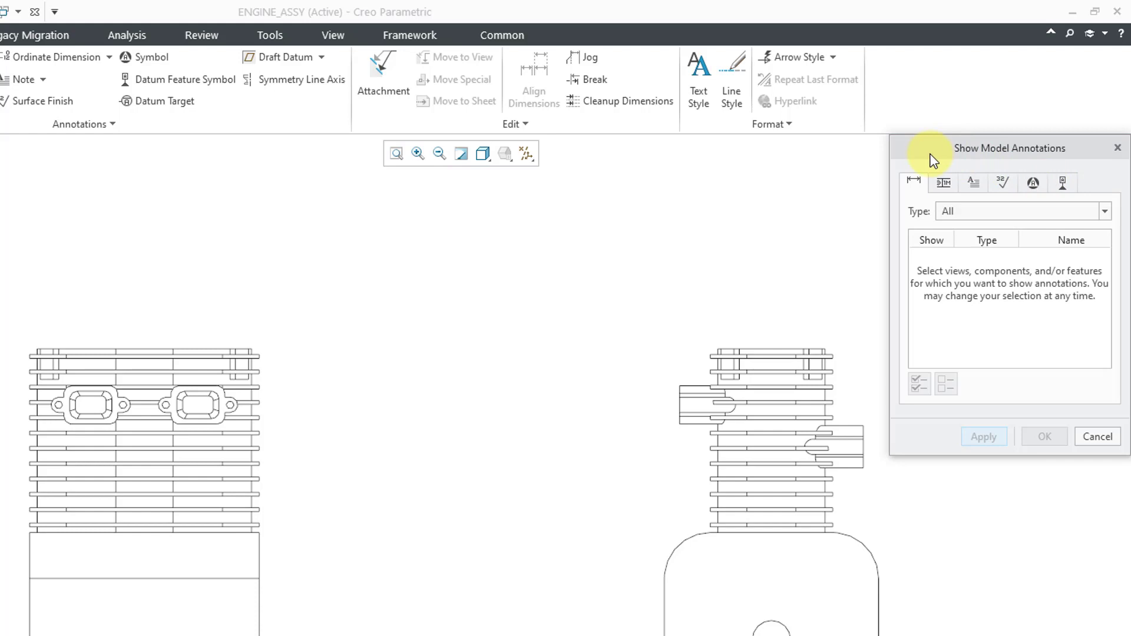
pyautogui.click(985, 214)
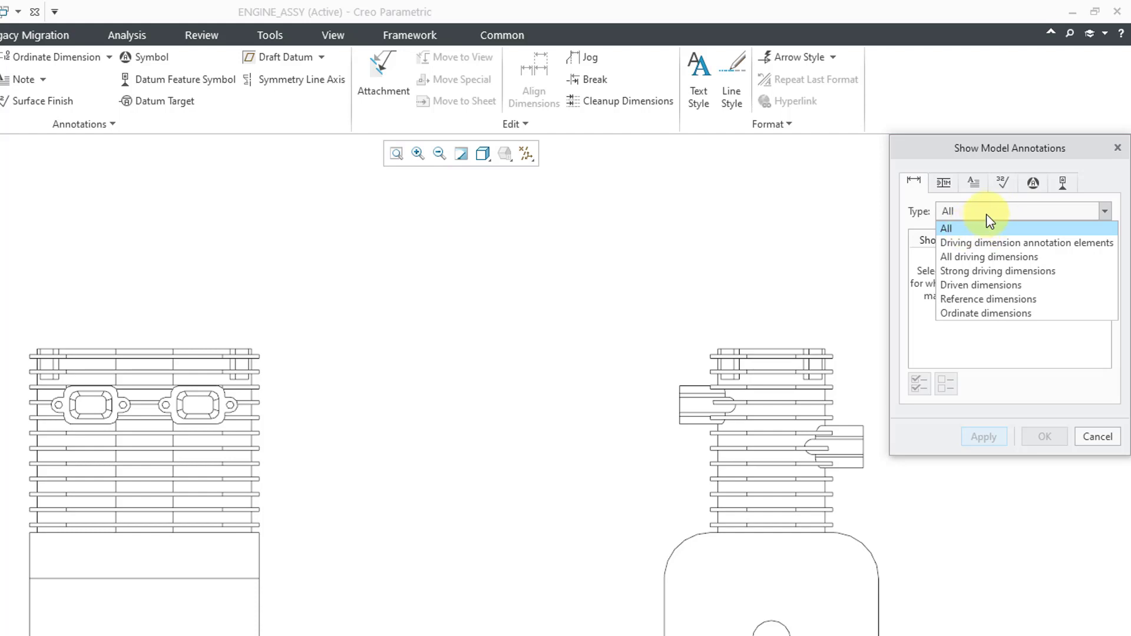
pyautogui.click(988, 213)
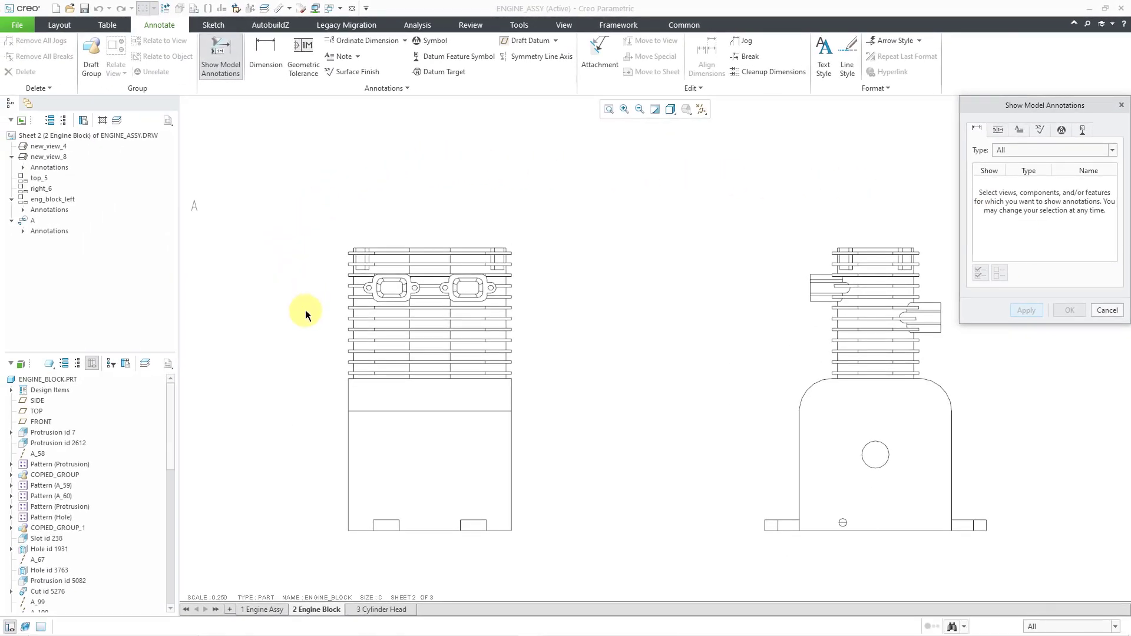
pyautogui.scroll(-3, 305, 310)
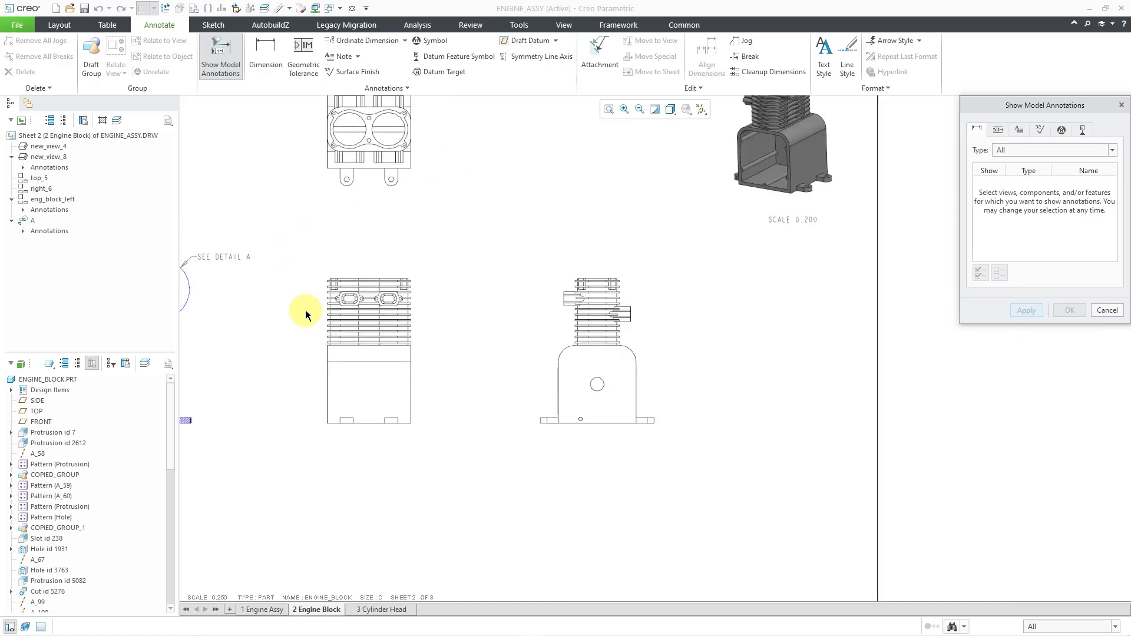
pyautogui.moveTo(307, 313); pyautogui.dragTo(330, 380, button='middle')
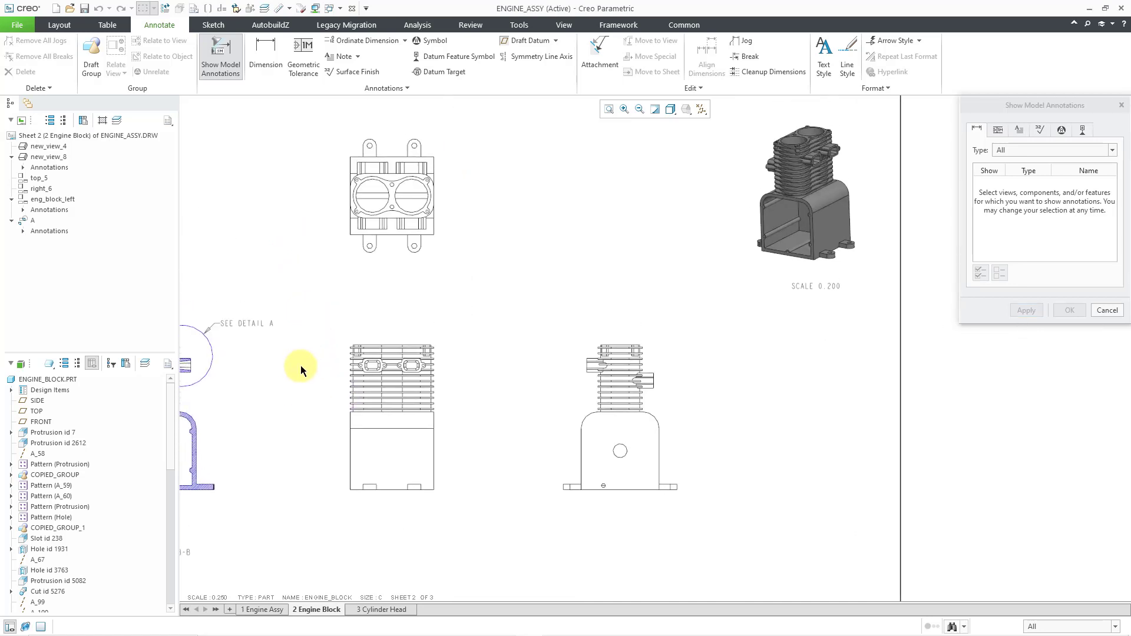
pyautogui.click(61, 383)
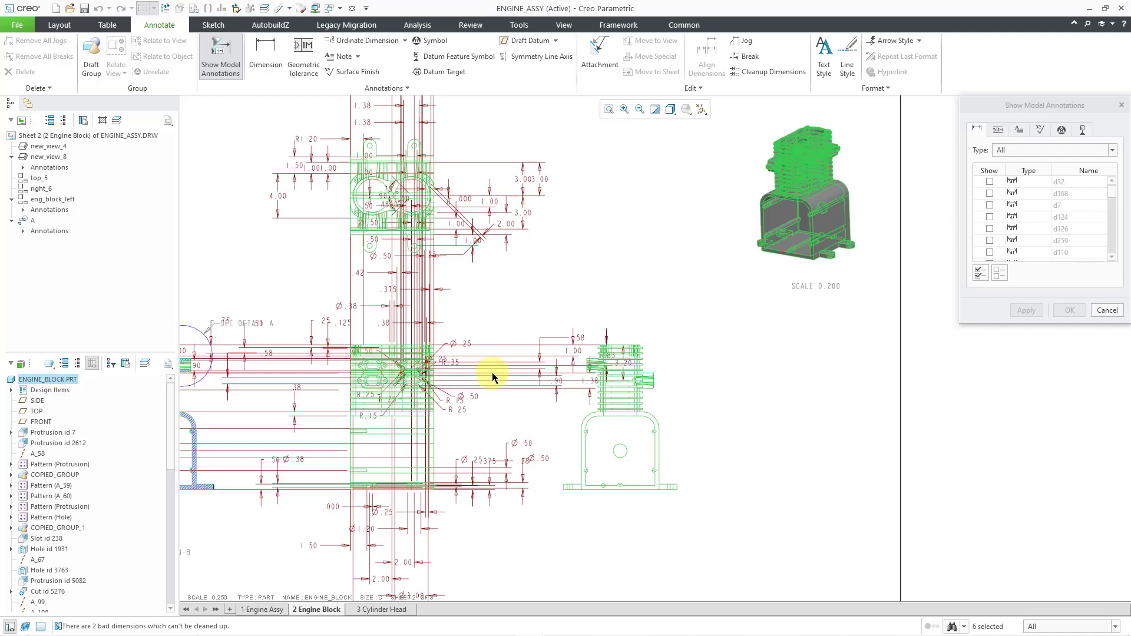
pyautogui.click(655, 110)
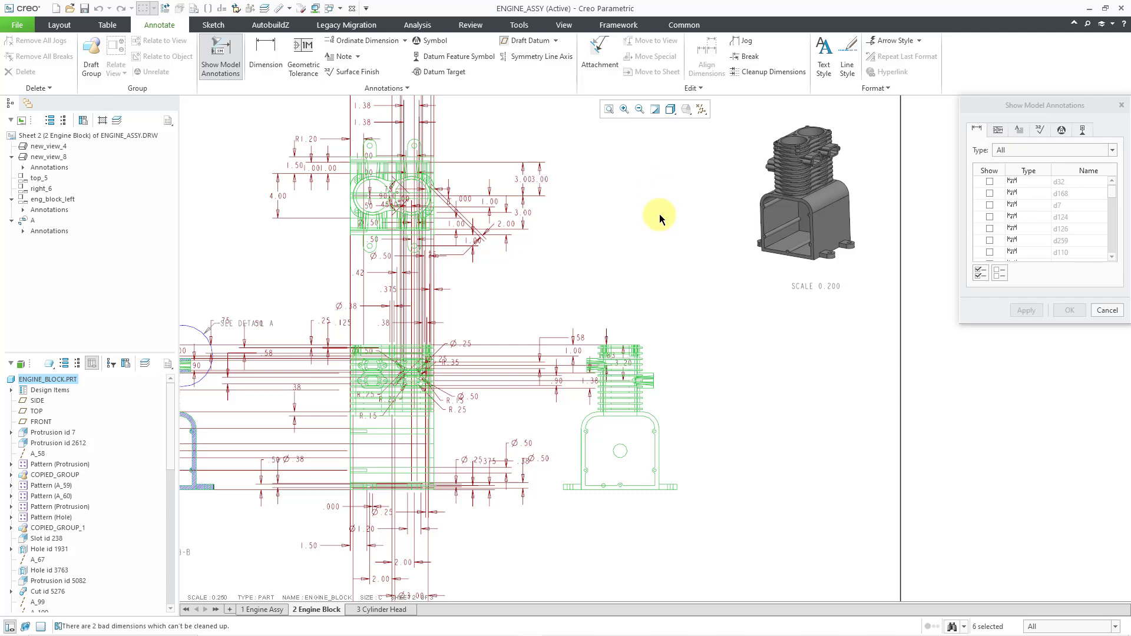
pyautogui.click(1099, 311)
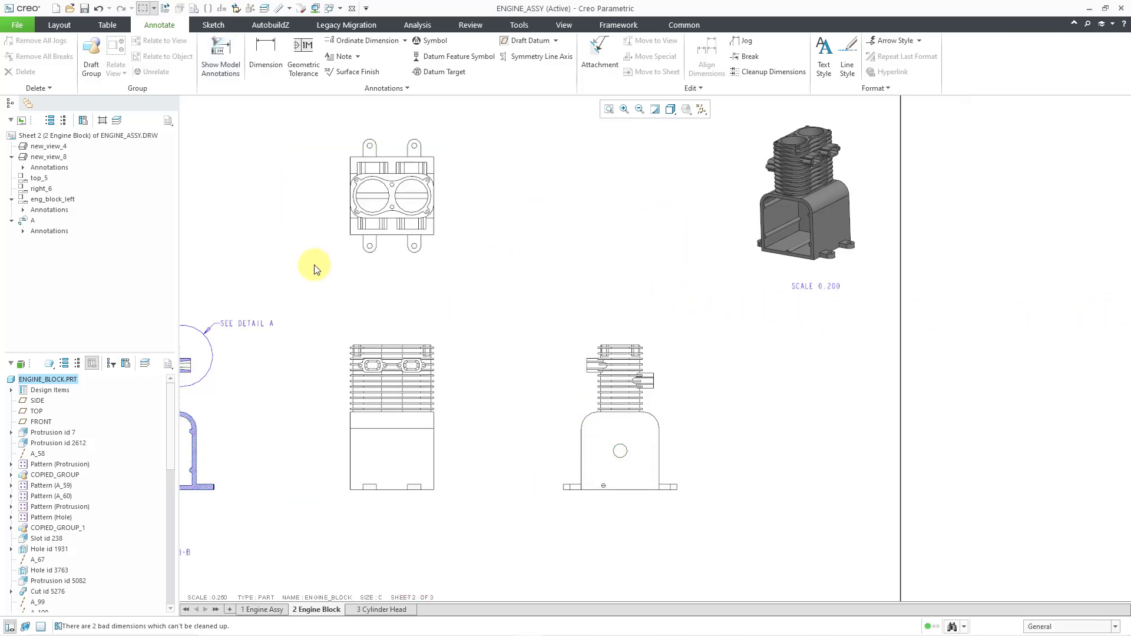
# Use Show Model Annotations on the lower housing protrusion in the front view and apply all of its dimensions.
pyautogui.scroll(2, 280, 240)
pyautogui.scroll(3, 361, 576)
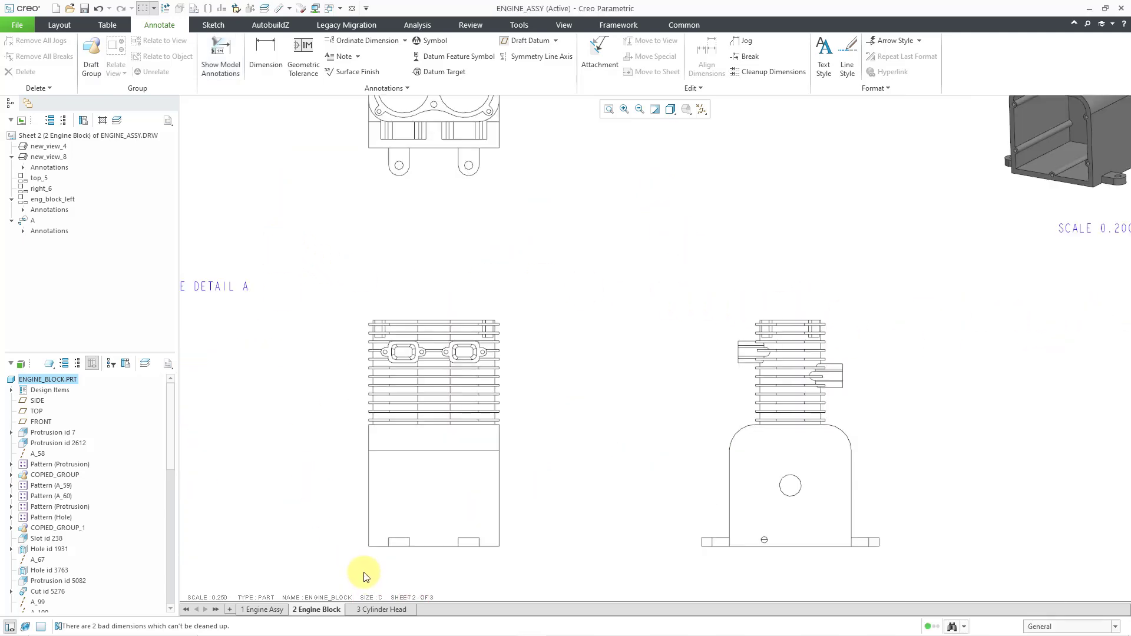
pyautogui.click(228, 65)
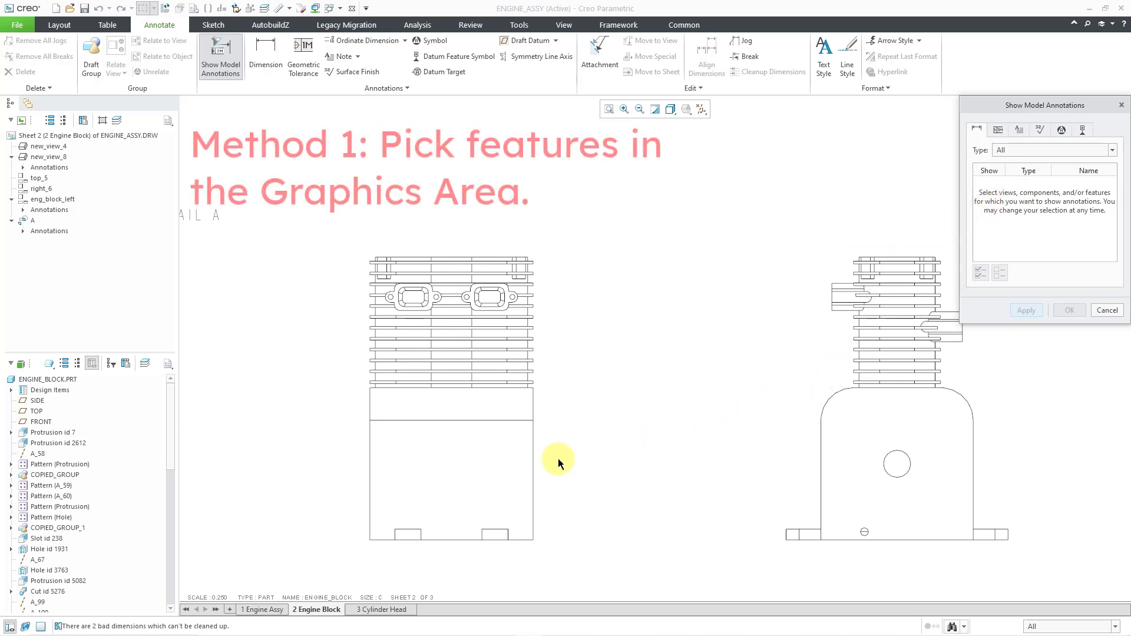
pyautogui.click(481, 466)
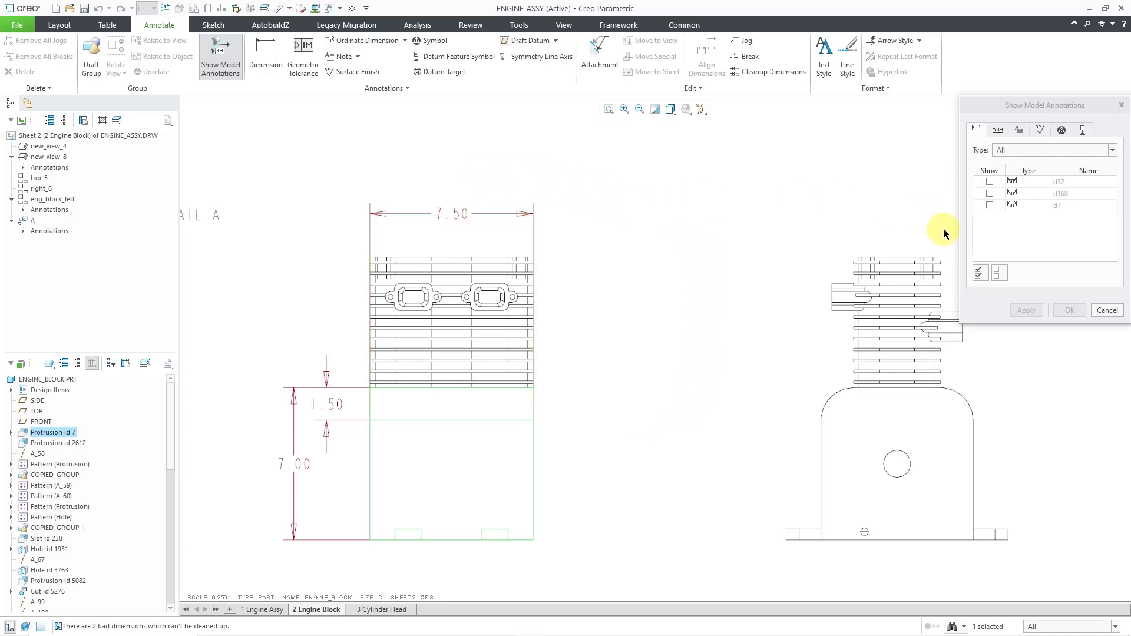
pyautogui.click(982, 274)
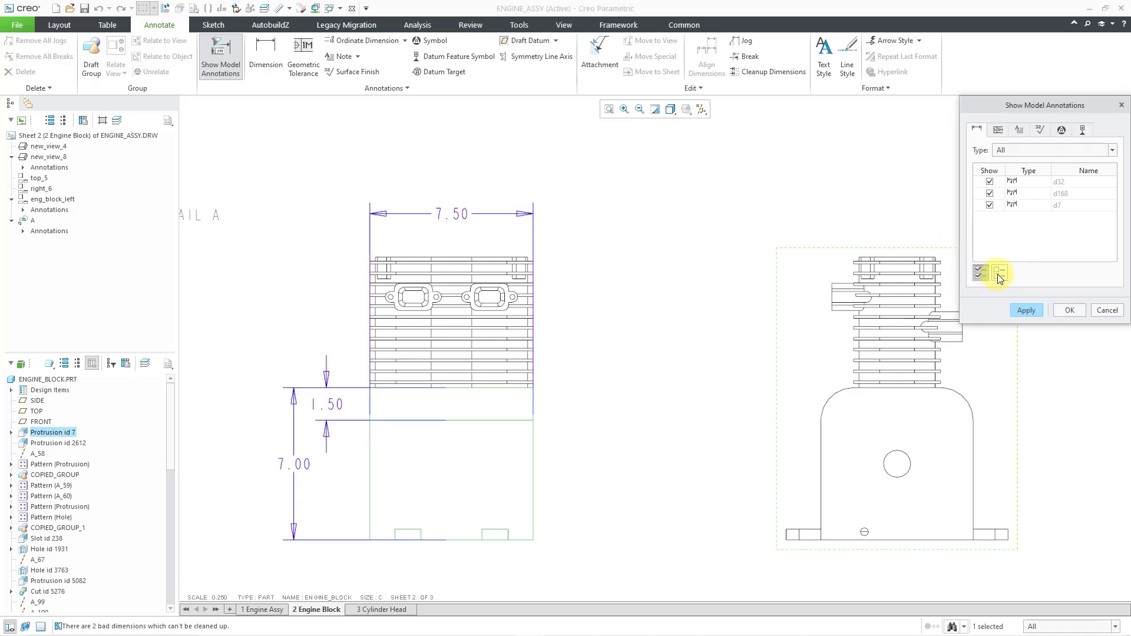
pyautogui.click(998, 274)
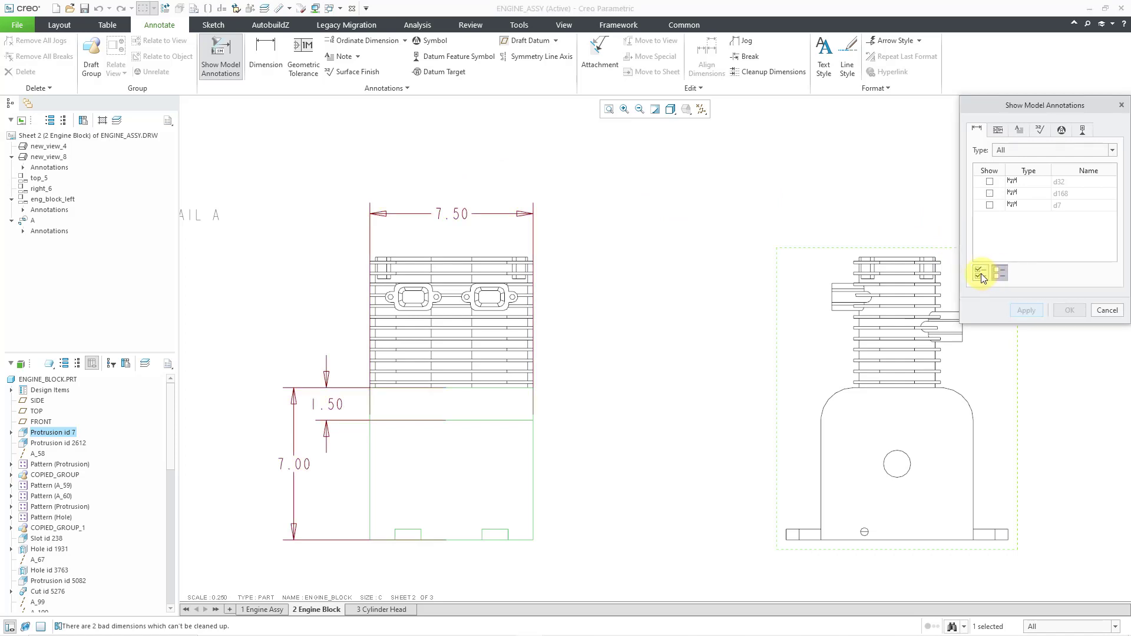
pyautogui.click(981, 274)
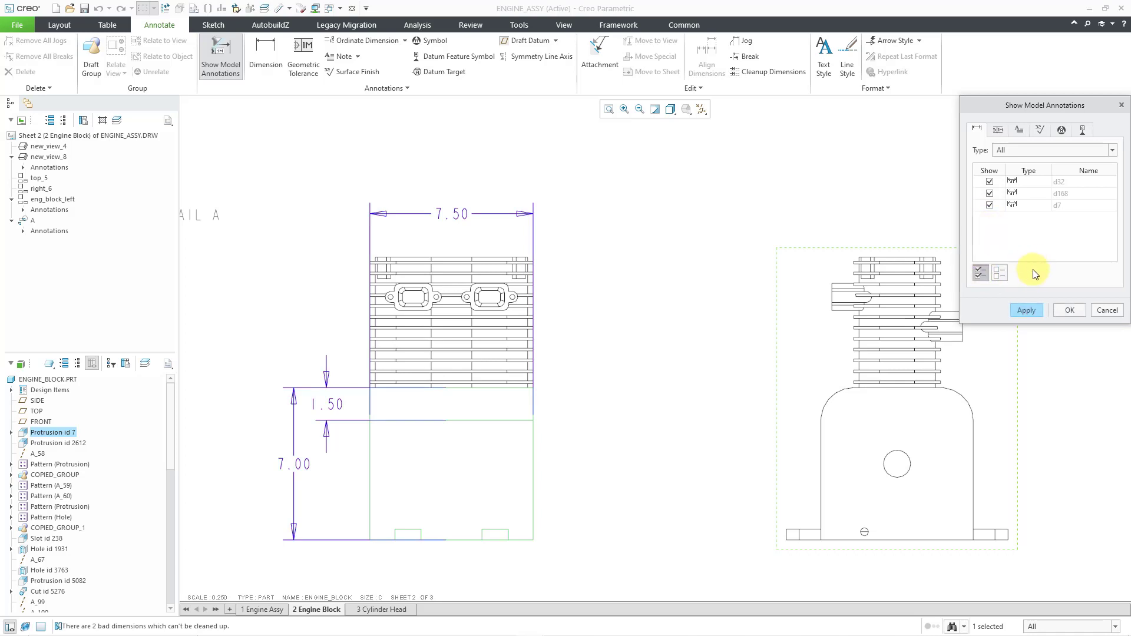
pyautogui.click(1029, 311)
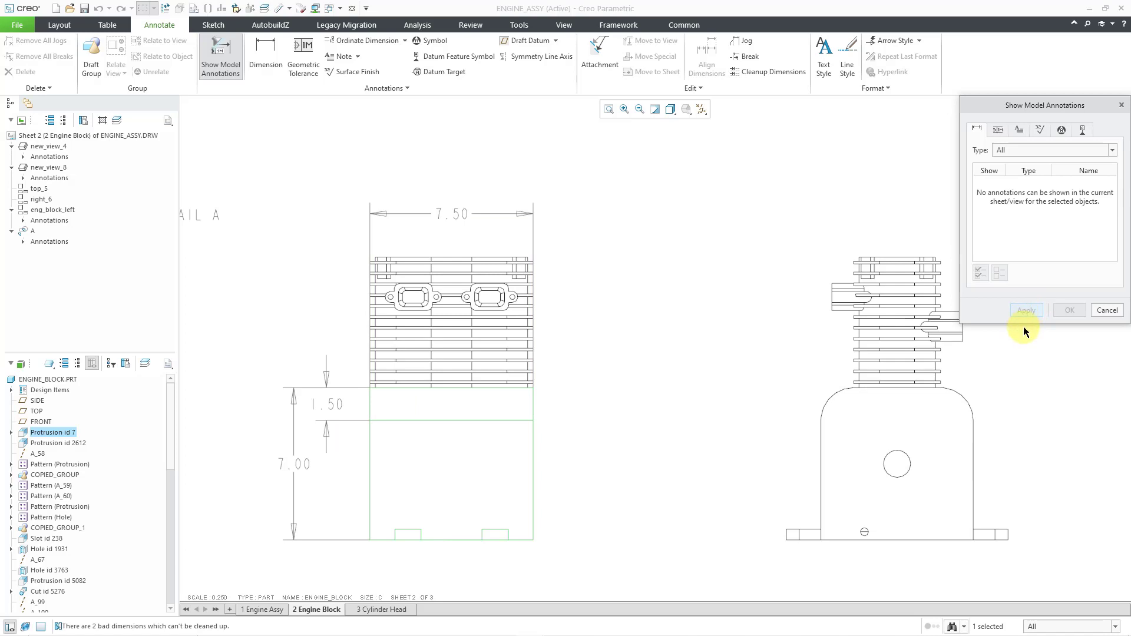
# Show only the 4.00 width dimension above the side view for the lower housing protrusion and apply it.
pyautogui.click(922, 443)
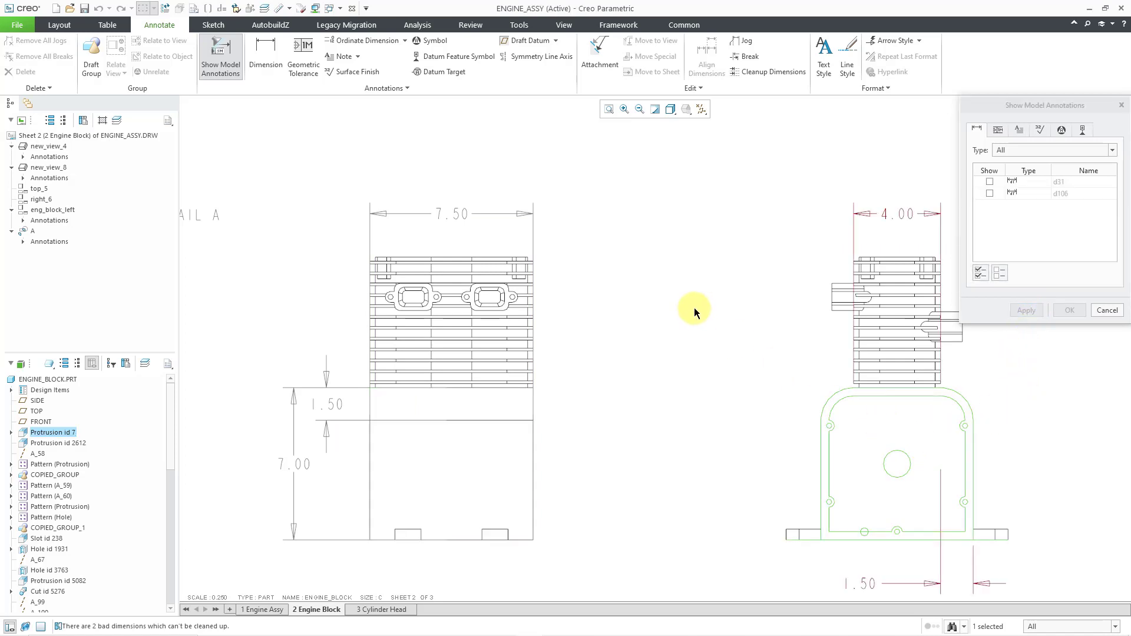
pyautogui.scroll(-2, 694, 308)
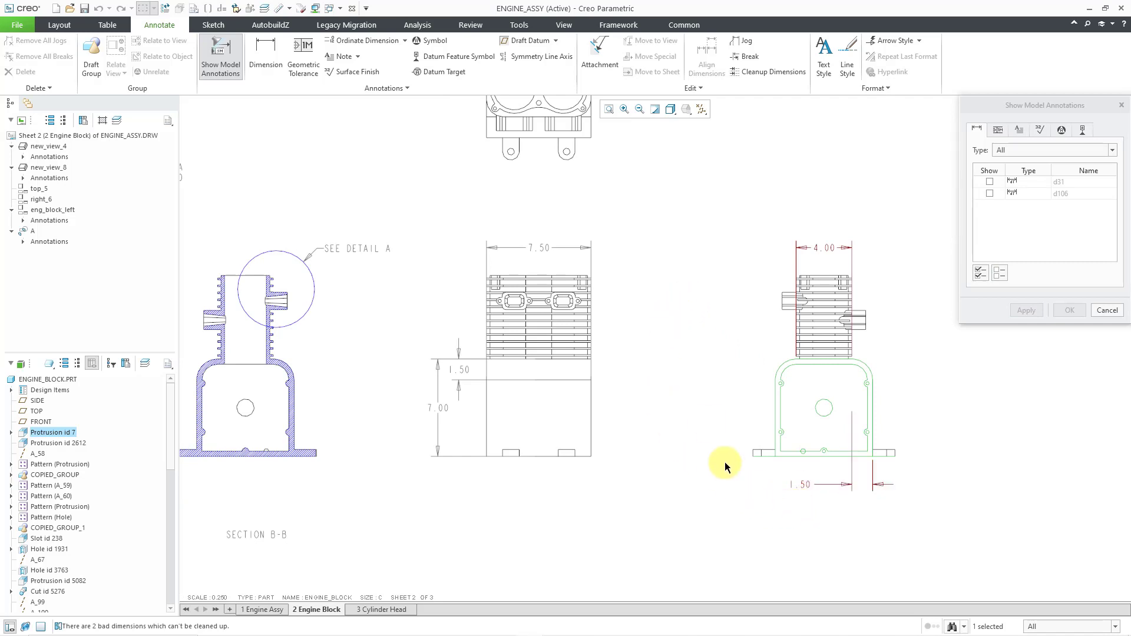
pyautogui.click(833, 256)
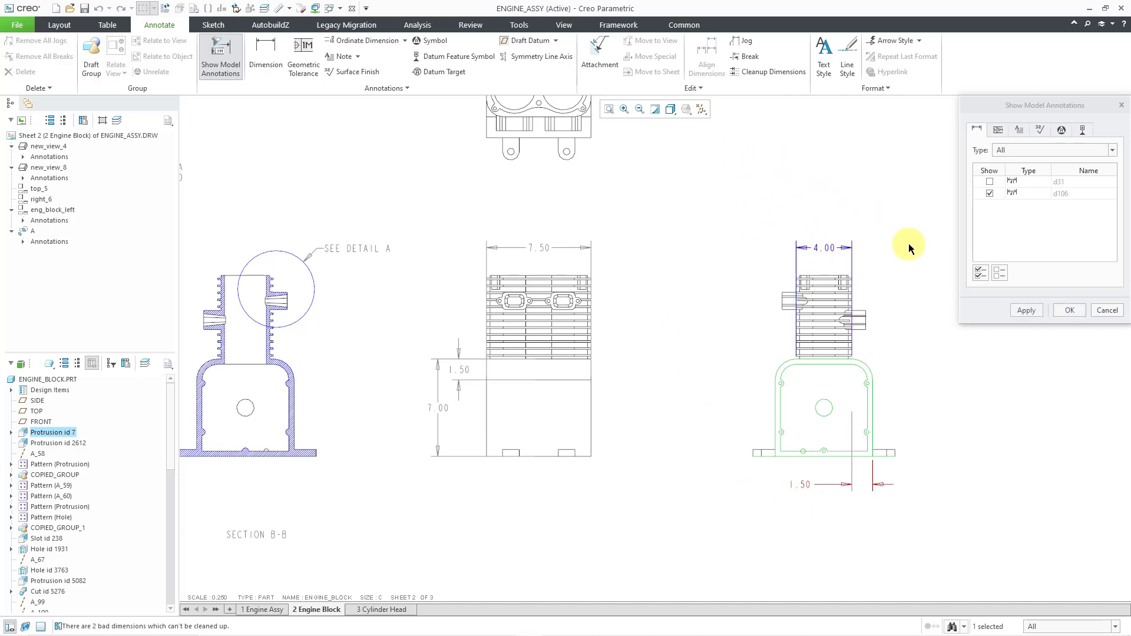
pyautogui.click(1025, 310)
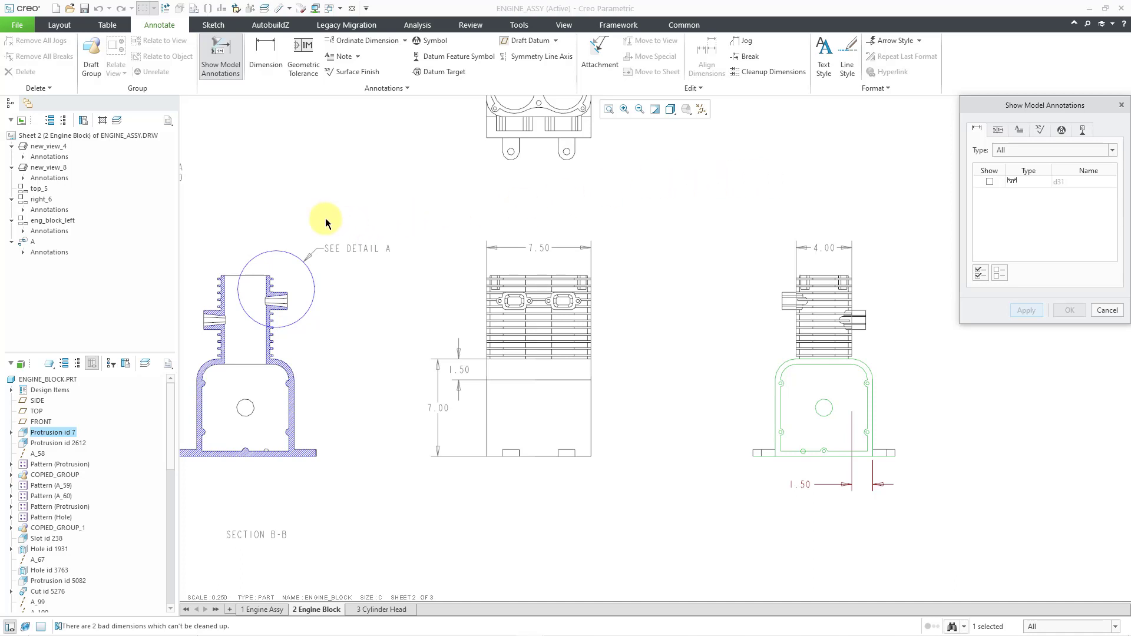
# Show only the 6.00 height dimension of Protrusion id 2612 in the front view and apply it.
pyautogui.click(82, 447)
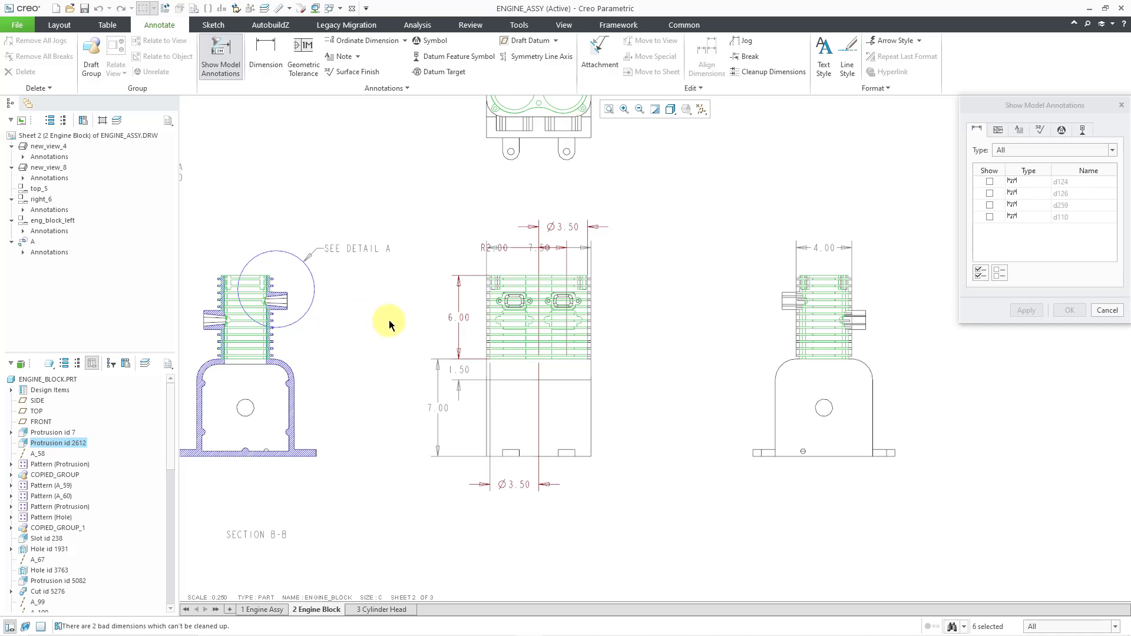
pyautogui.click(466, 317)
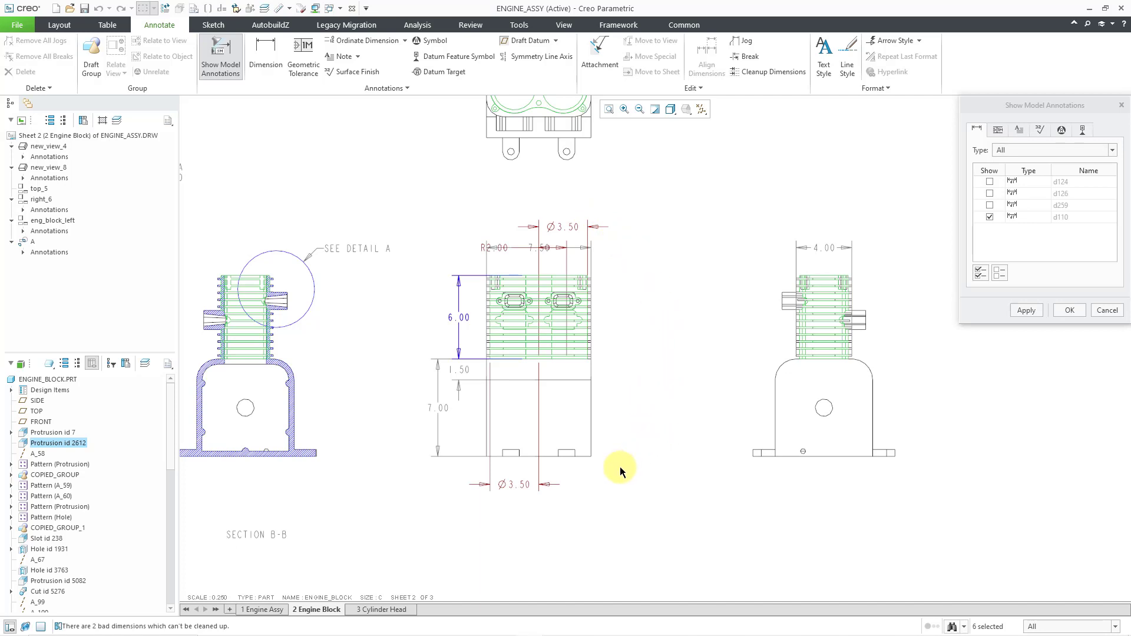
pyautogui.click(1019, 311)
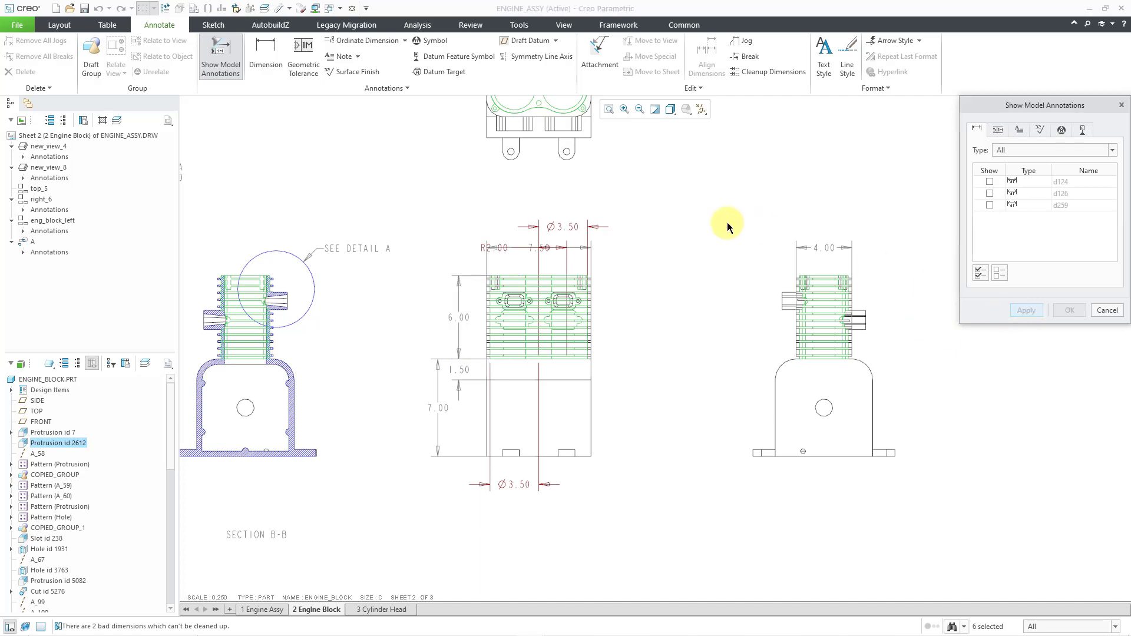
# Preview the model dimensions of the engine block's protrusion and hole patterns and COPIED_GROUP, and close Show Model Annotations without applying any.
pyautogui.click(73, 464)
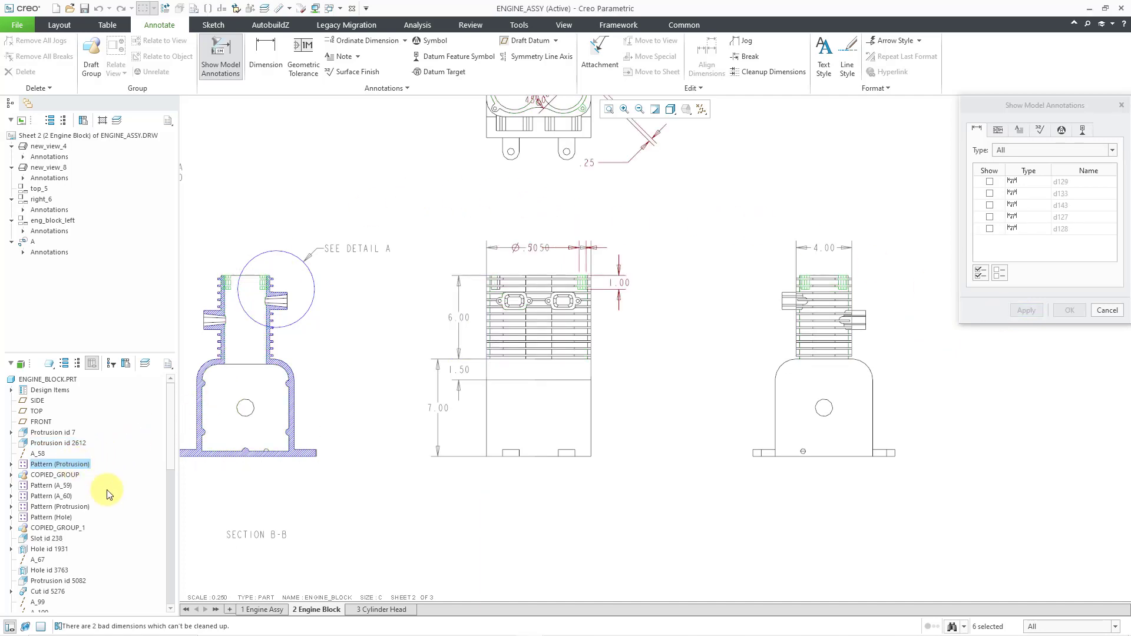
pyautogui.click(59, 475)
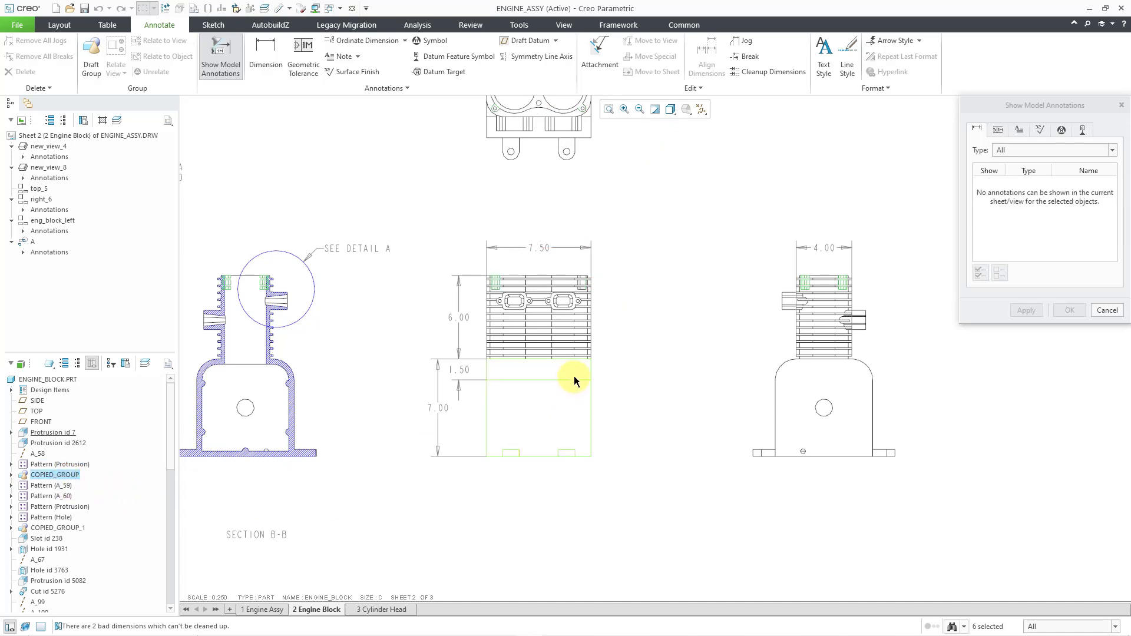
pyautogui.moveTo(576, 384); pyautogui.dragTo(561, 465, button='middle')
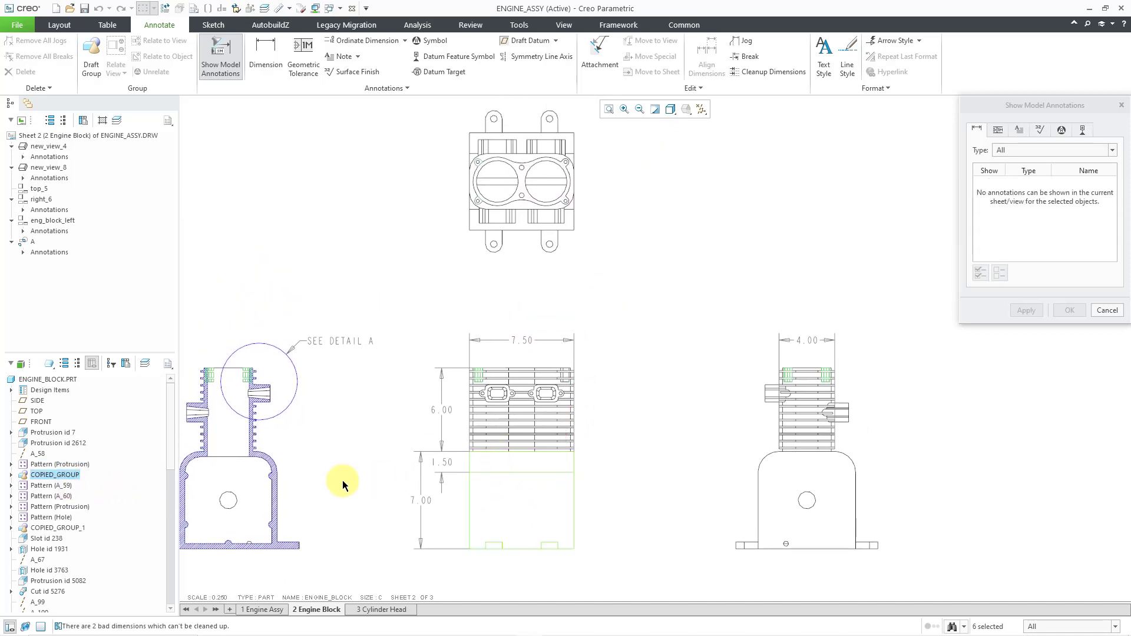
pyautogui.click(59, 497)
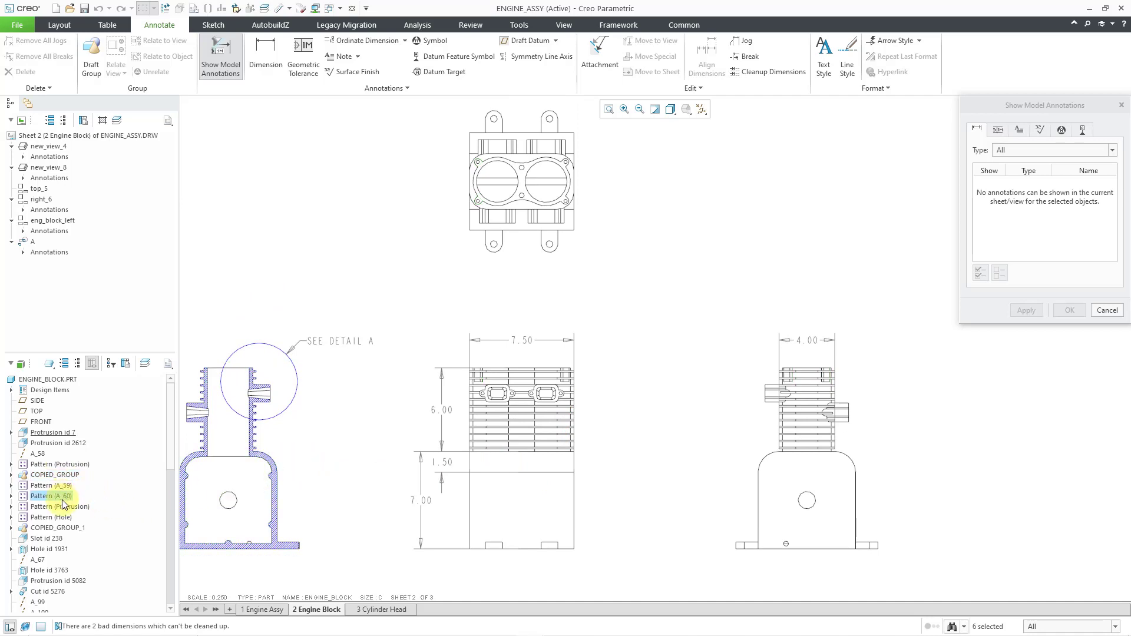
pyautogui.click(63, 507)
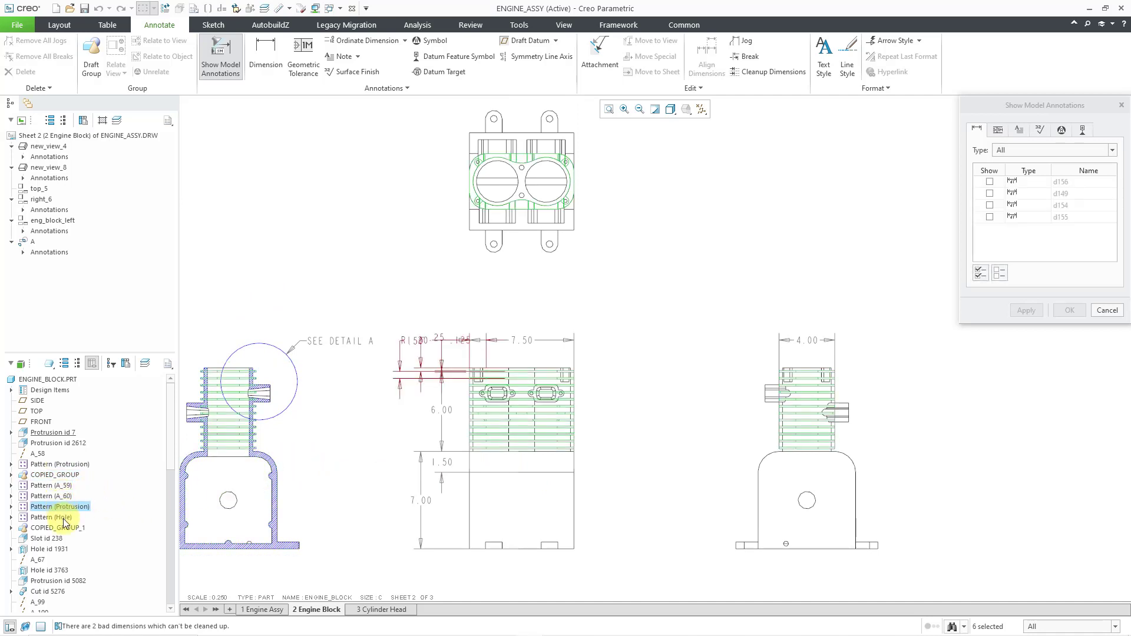
pyautogui.click(52, 517)
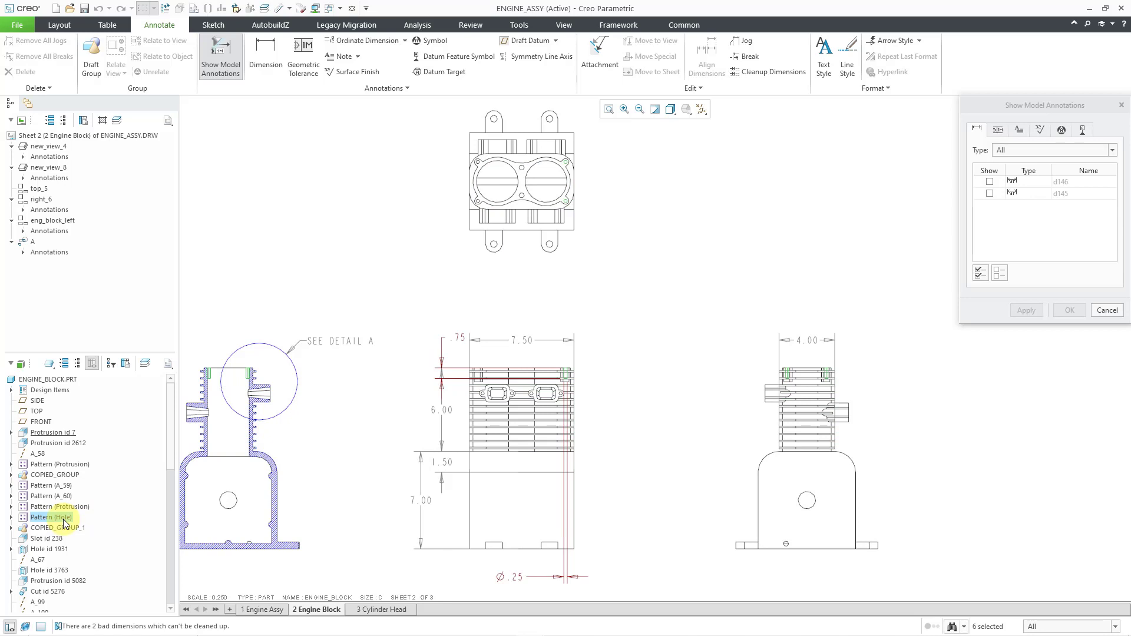
pyautogui.click(1108, 311)
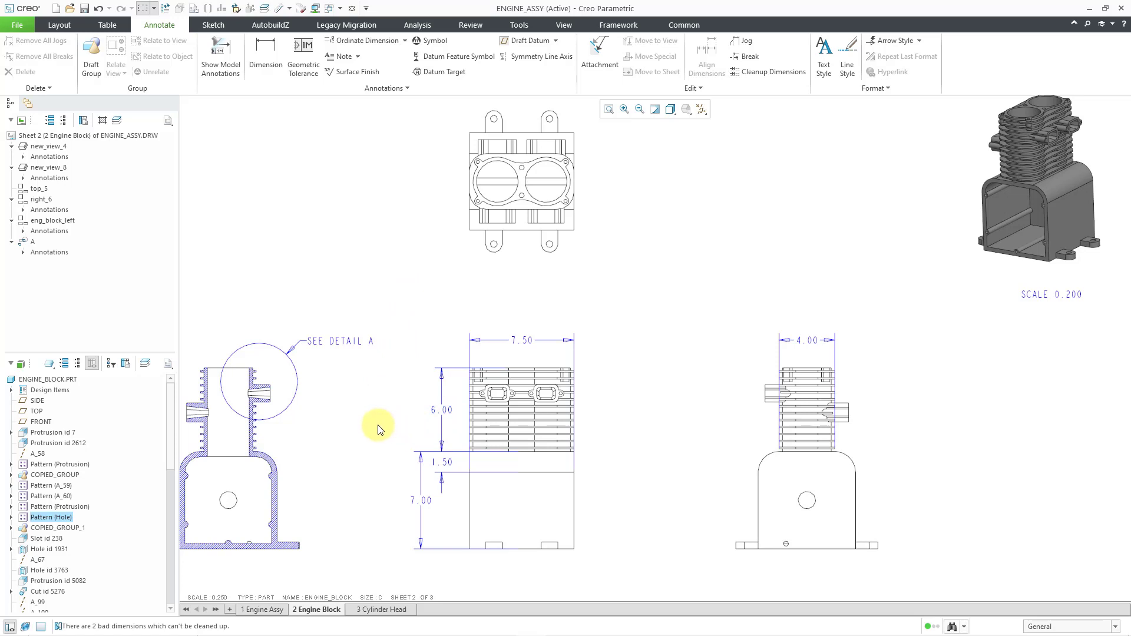
# On the 3 Cylinder Head sheet, use Show Model Annotations on the main protrusion in the side view and apply all its dimensions.
pyautogui.click(383, 610)
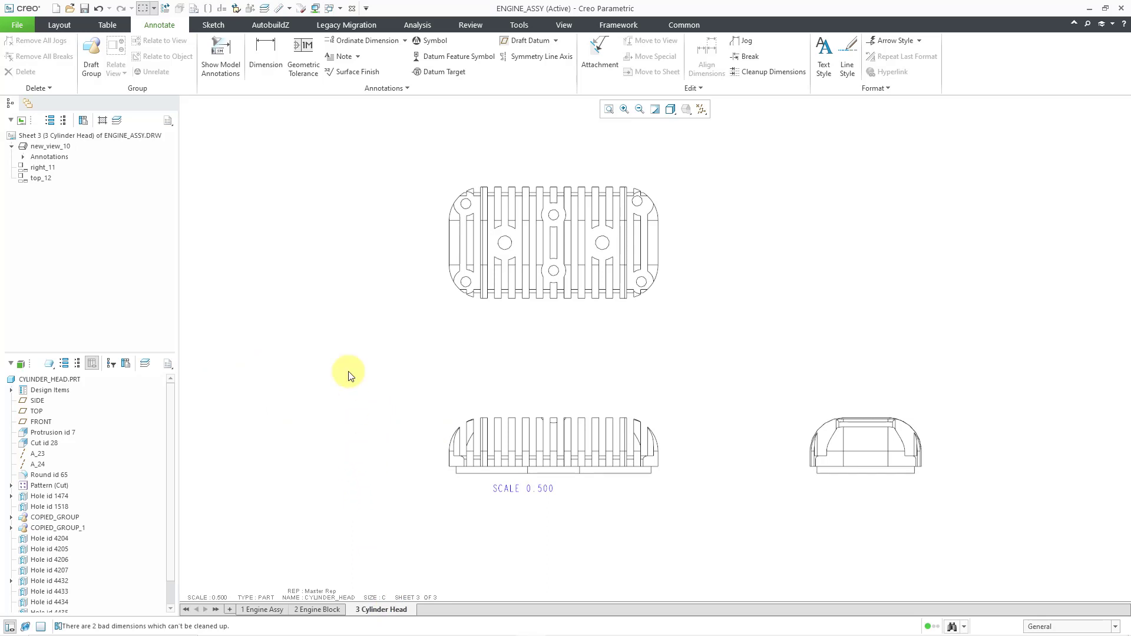
pyautogui.click(221, 54)
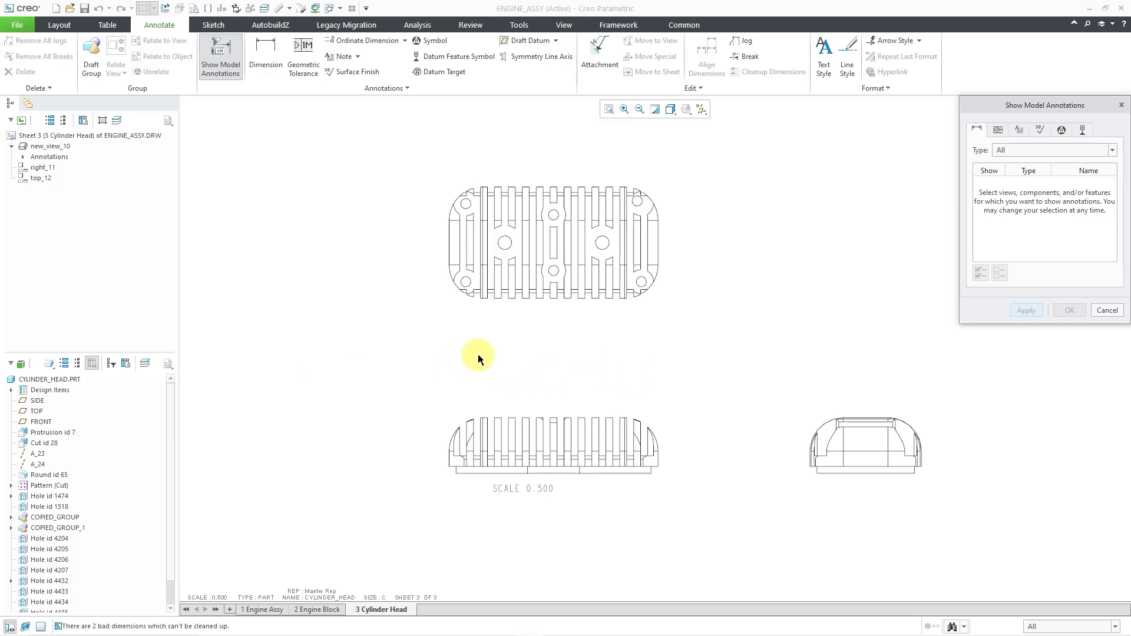
pyautogui.click(868, 442)
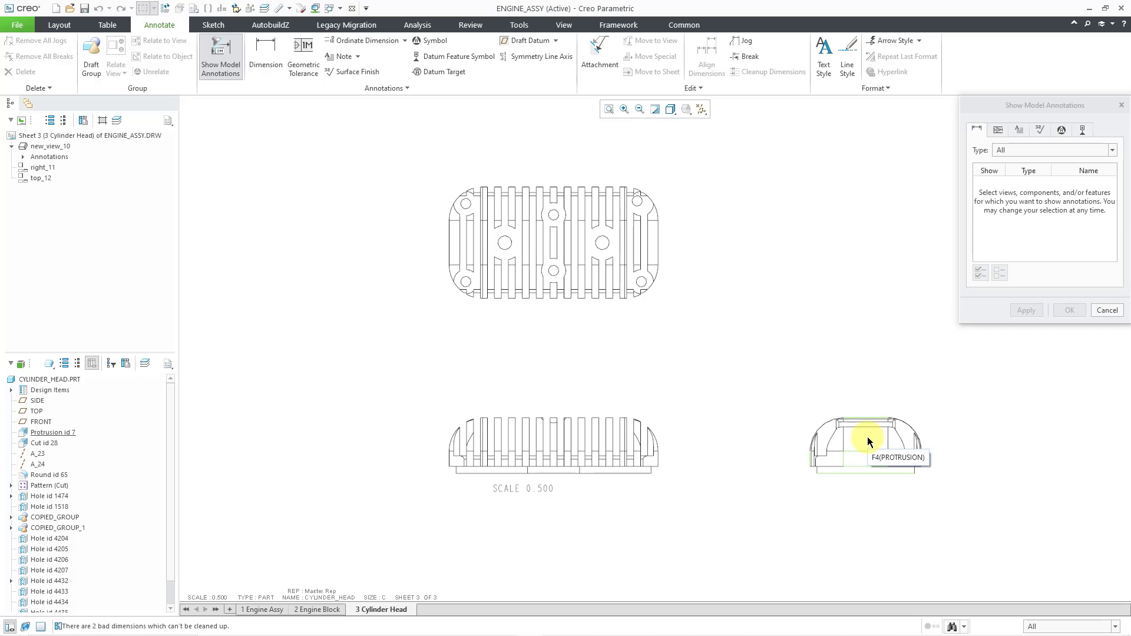
pyautogui.click(868, 442)
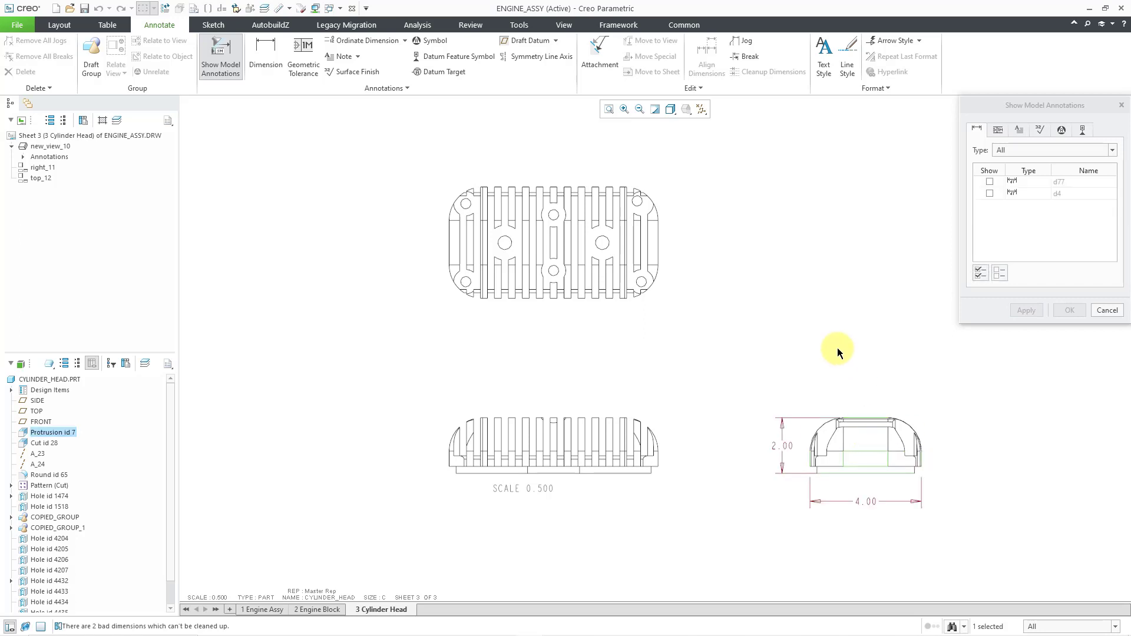
pyautogui.click(980, 274)
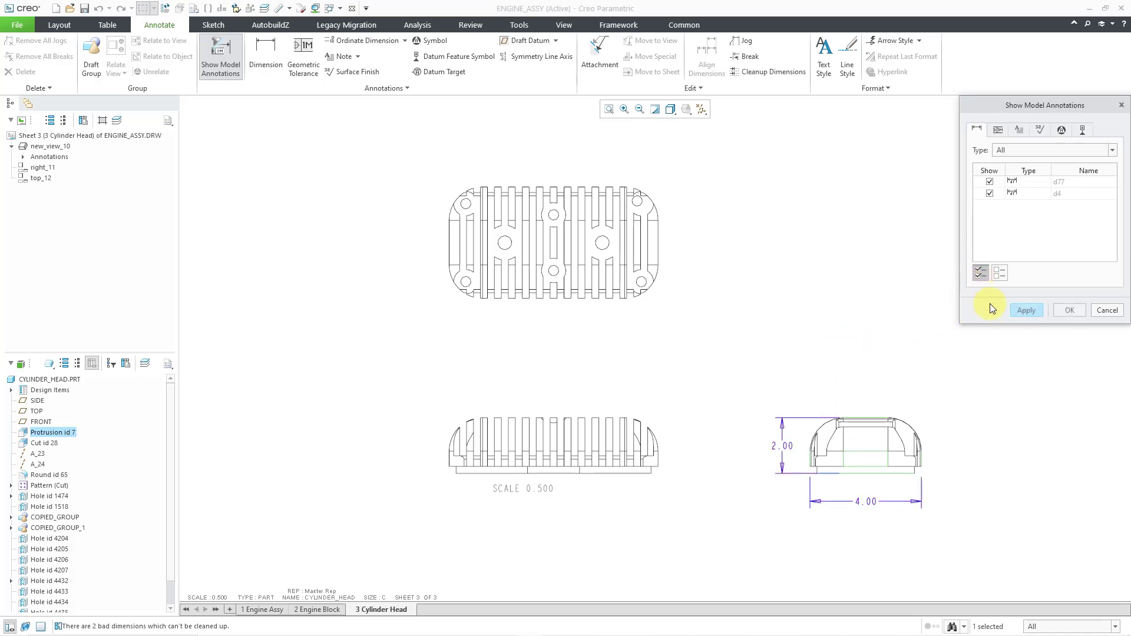
pyautogui.click(1027, 311)
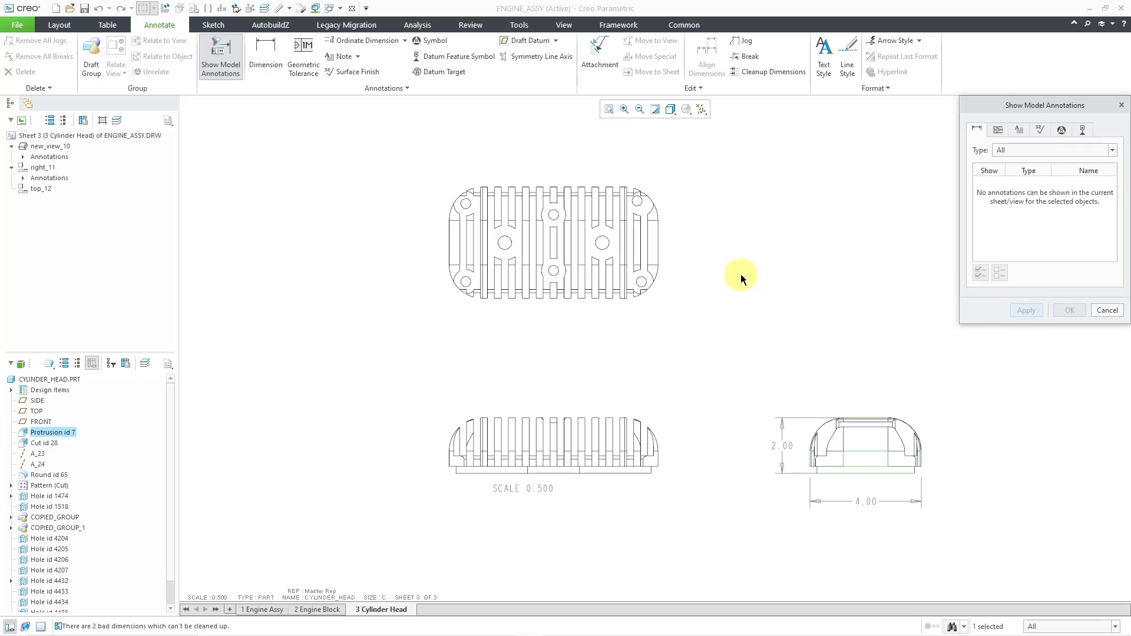
# Show the diameter dimension of the large hole on the right half of the cylinder head's top view and apply it.
pyautogui.click(602, 250)
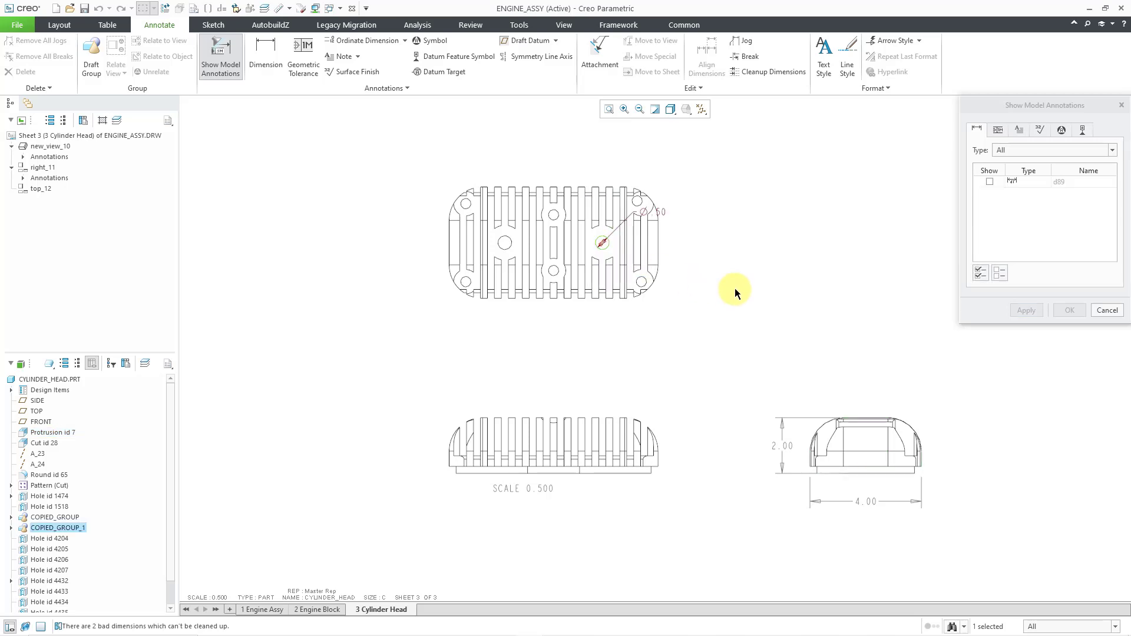
pyautogui.click(663, 214)
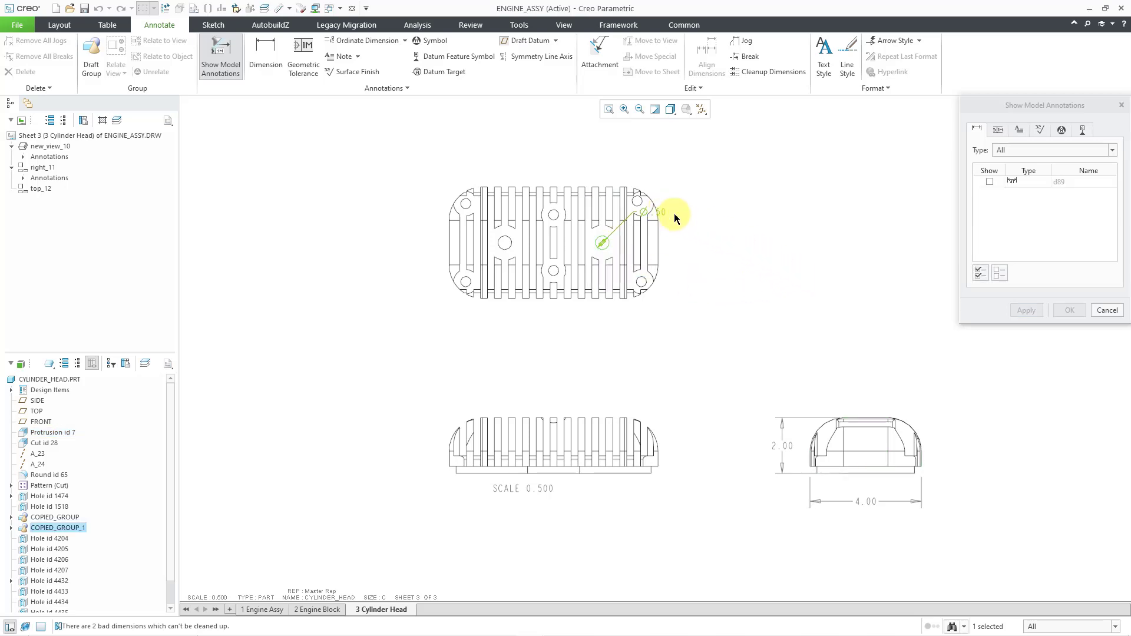
pyautogui.click(1028, 311)
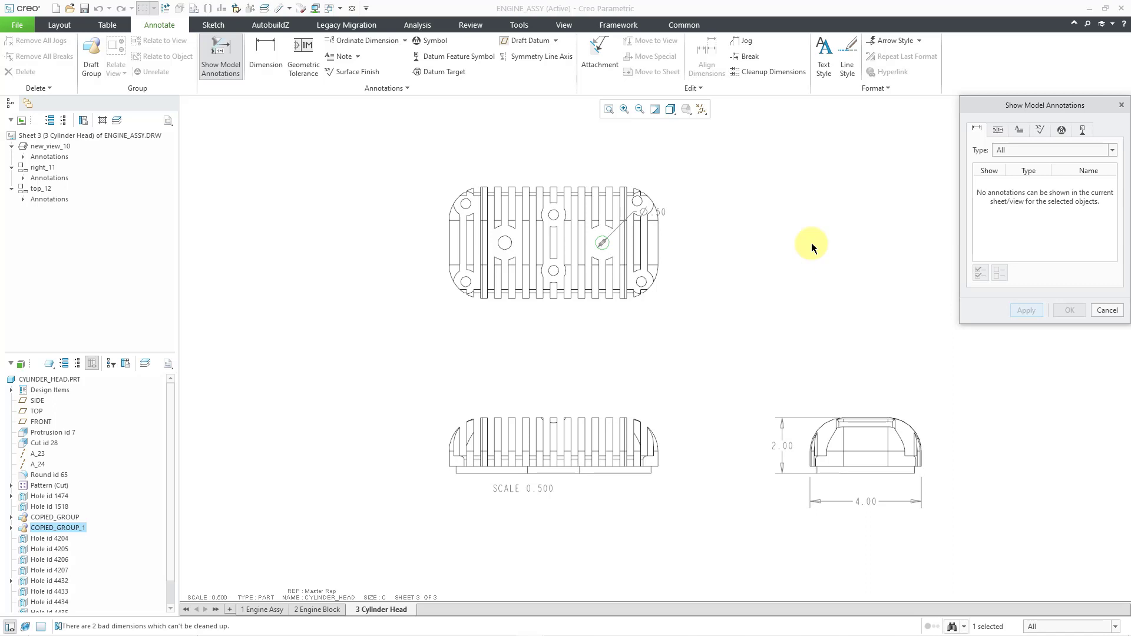
# Show the radius dimension of Round id 65 in the cylinder head's front view and apply it.
pyautogui.click(62, 475)
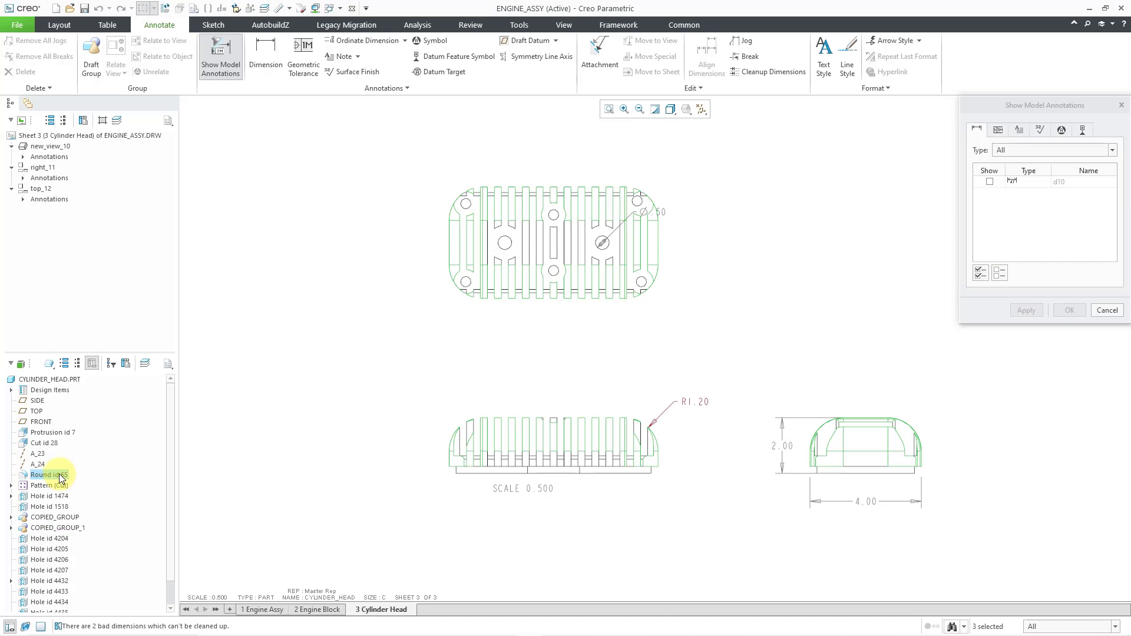
pyautogui.click(687, 406)
pyautogui.click(1027, 310)
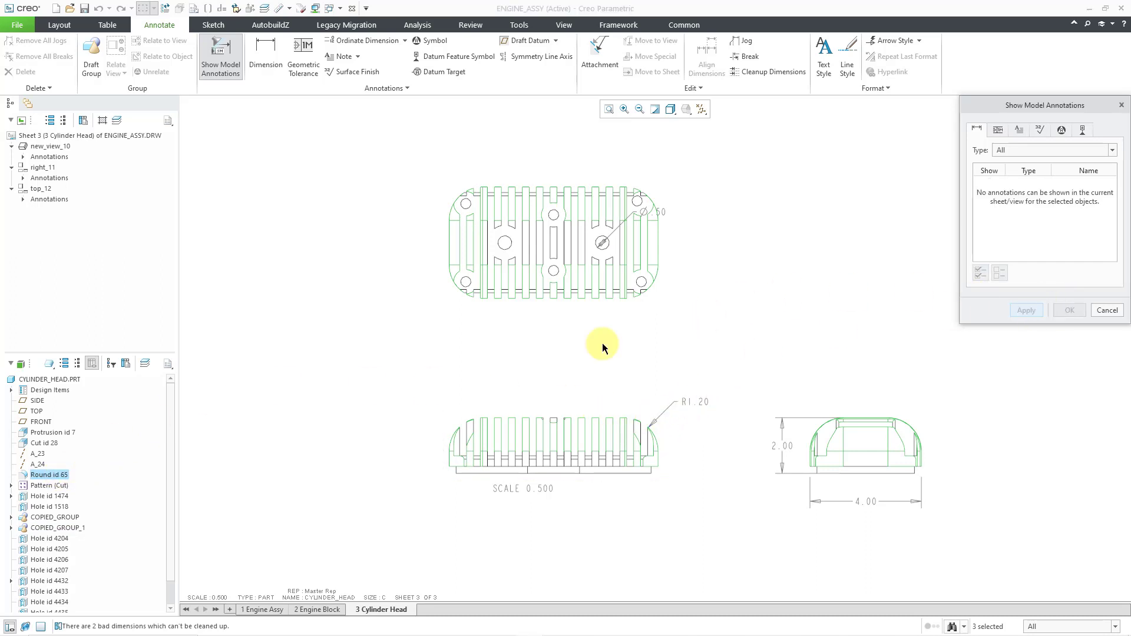
# Preview the Pattern (Cut) dimensions, show the diameter dimension of Hole id 1474 in the front view instead, and finish Show Model Annotations.
pyautogui.click(50, 486)
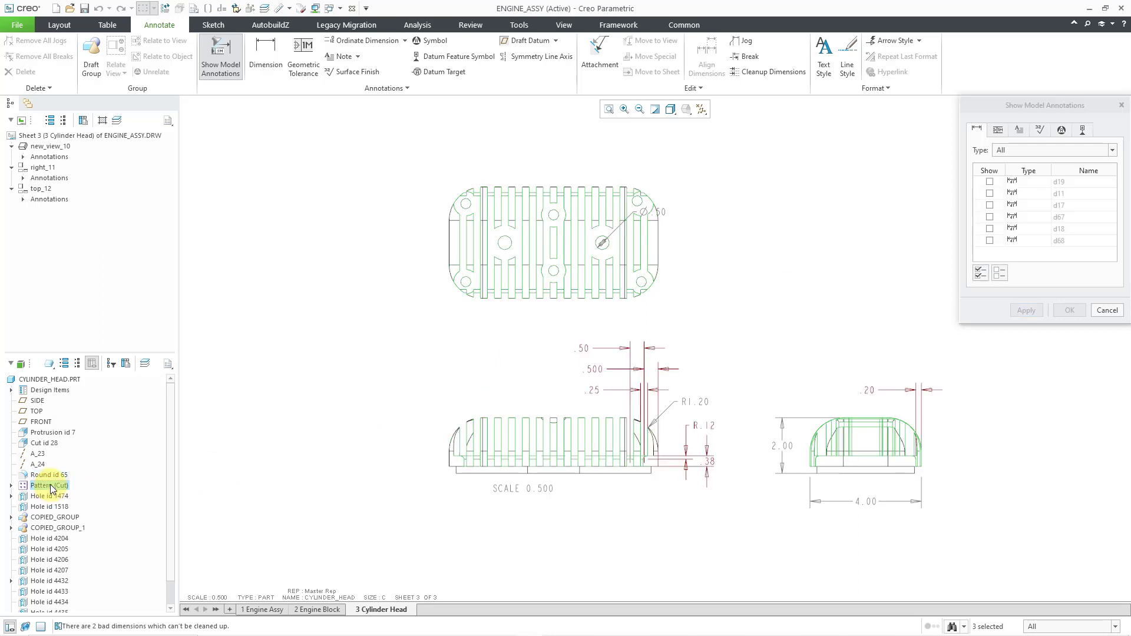
pyautogui.click(51, 497)
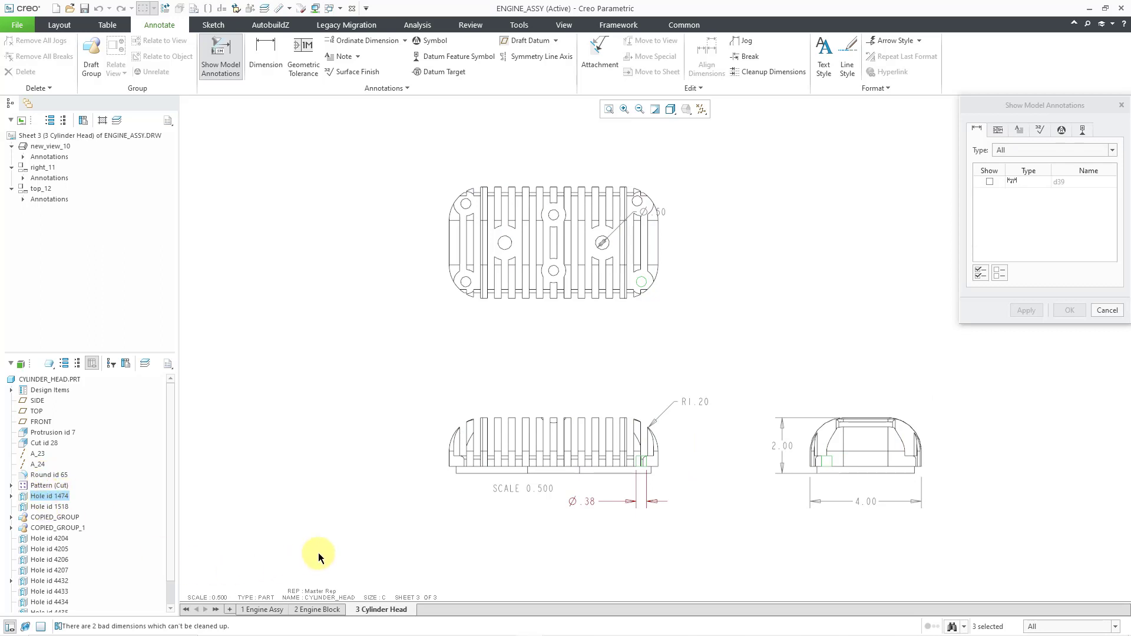
pyautogui.click(586, 505)
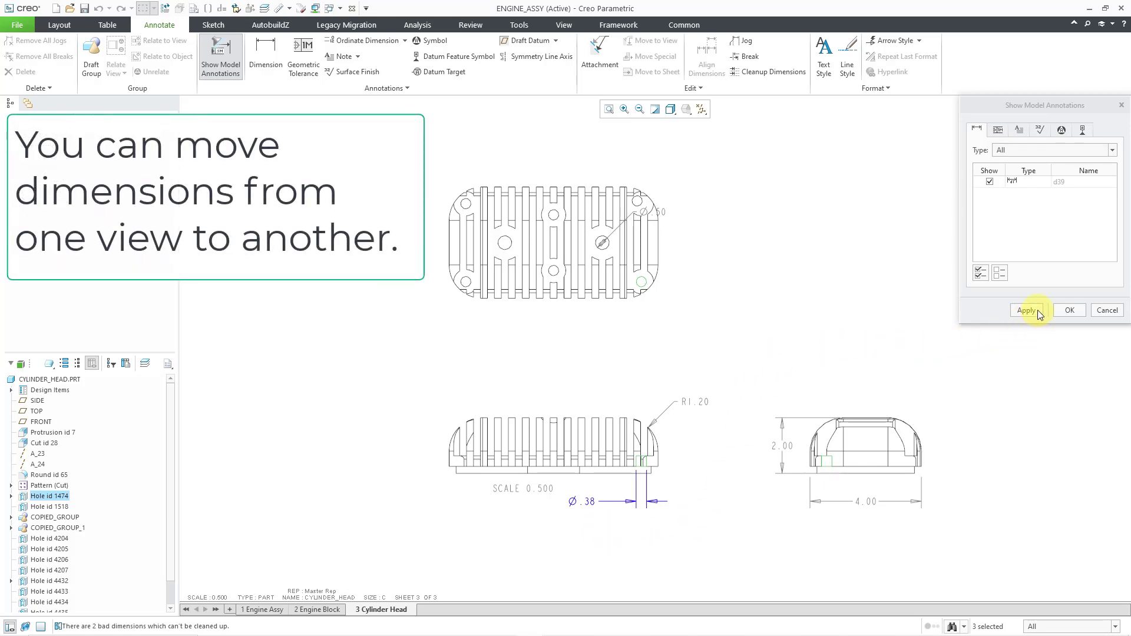
pyautogui.click(1069, 312)
pyautogui.click(872, 274)
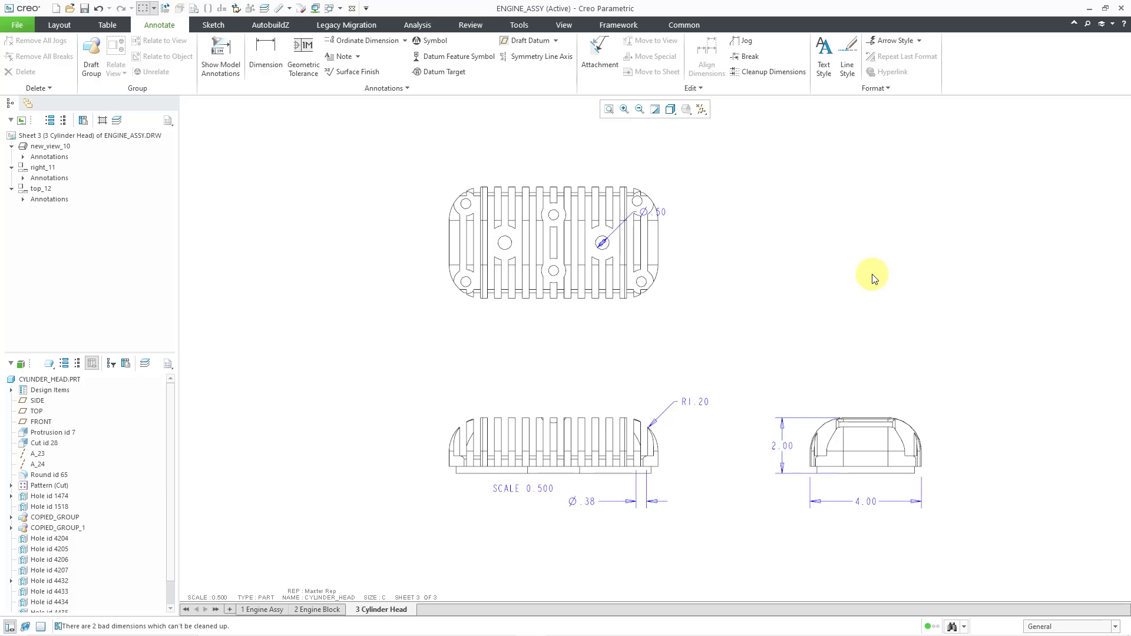
# On the 2 Engine Block sheet, dimension the vertical center-to-center distance between the two right-hand mounting lug arcs in the top view.
pyautogui.click(336, 610)
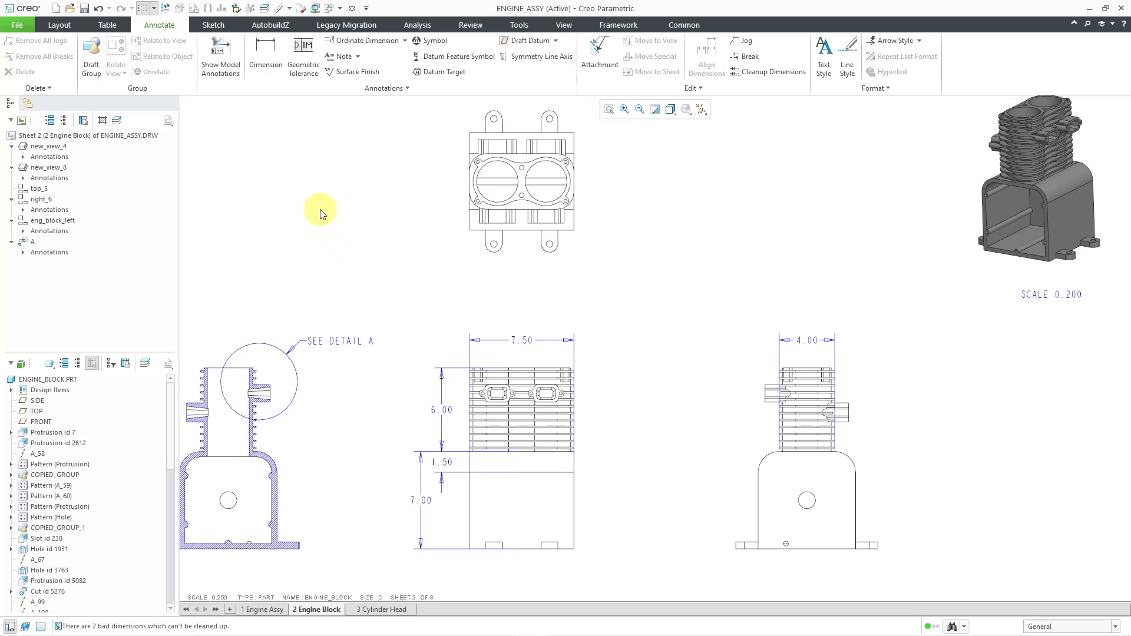
pyautogui.click(267, 73)
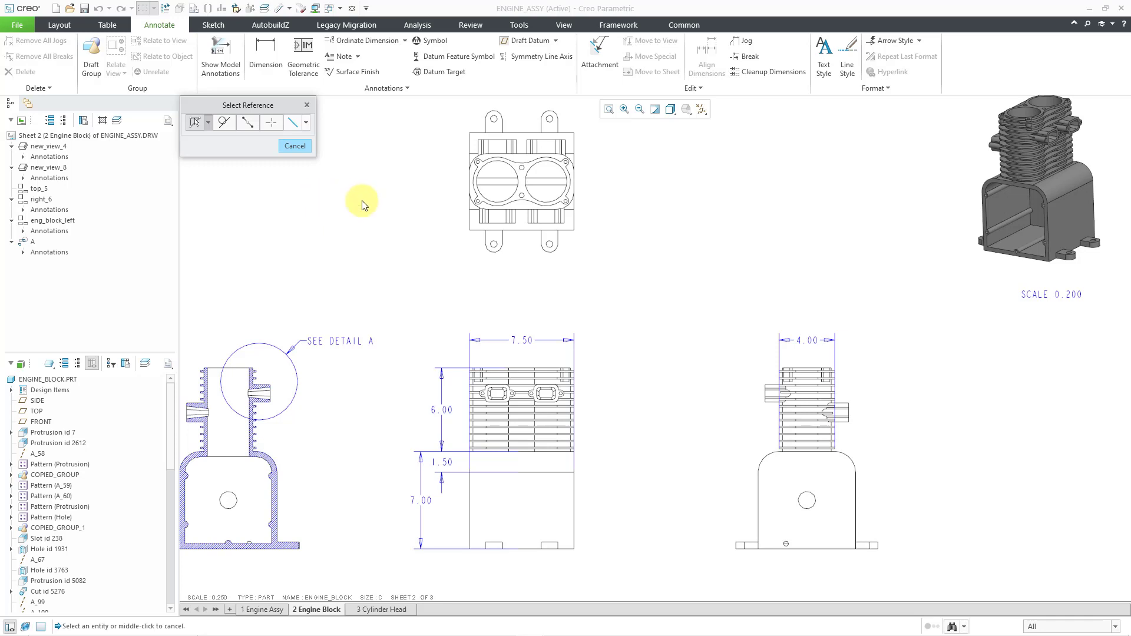
pyautogui.moveTo(404, 198)
pyautogui.mouseDown(button='middle')
pyautogui.moveTo(404, 278)
pyautogui.moveTo(426, 298)
pyautogui.mouseUp(button='middle')
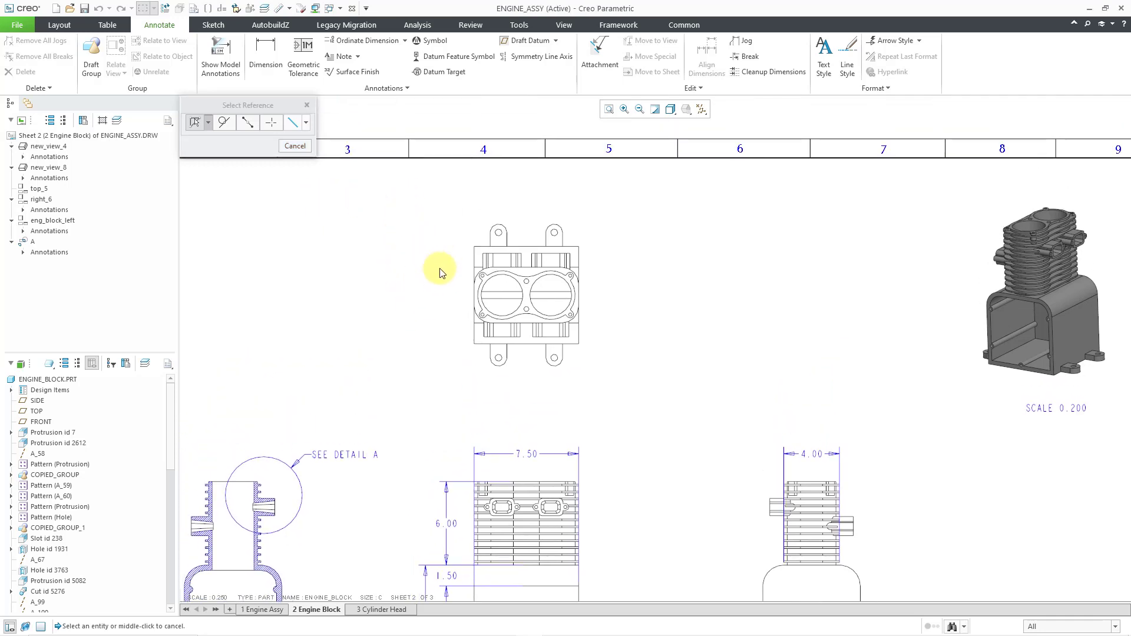
pyautogui.scroll(3, 519, 265)
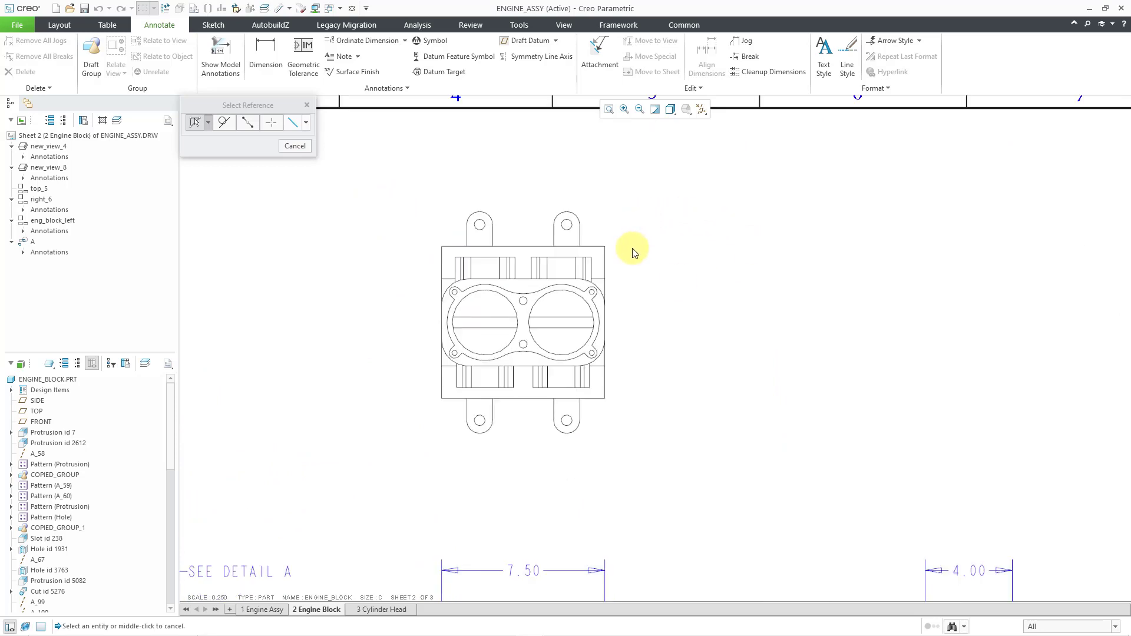
pyautogui.scroll(1, 632, 250)
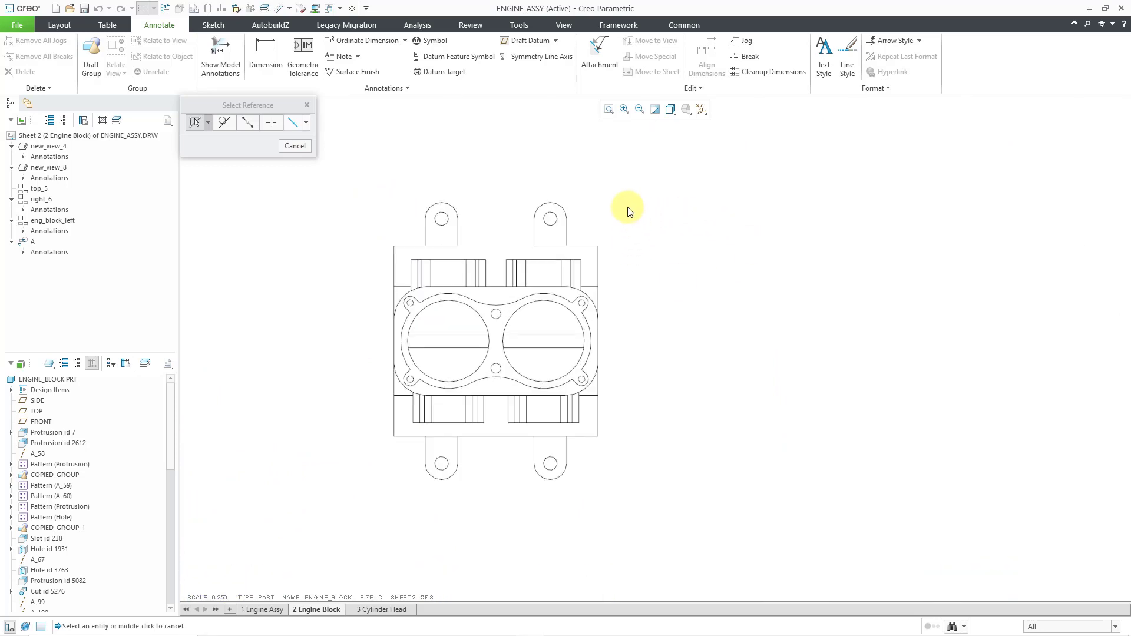
pyautogui.click(560, 204)
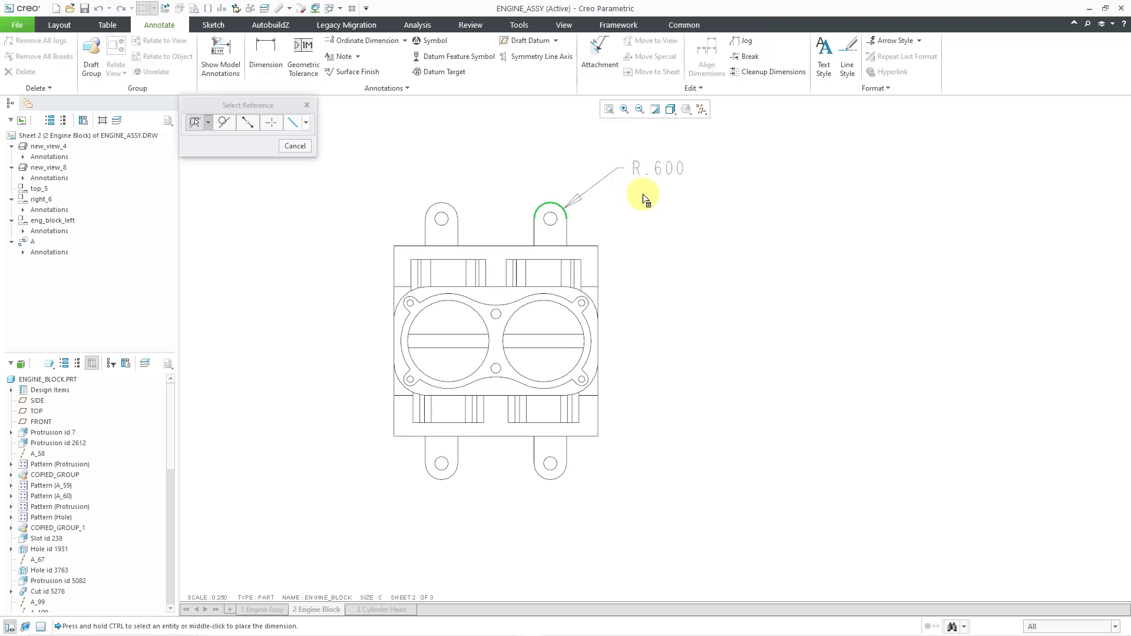
pyautogui.keyDown('ctrl'); pyautogui.click(550, 480); pyautogui.keyUp('ctrl')
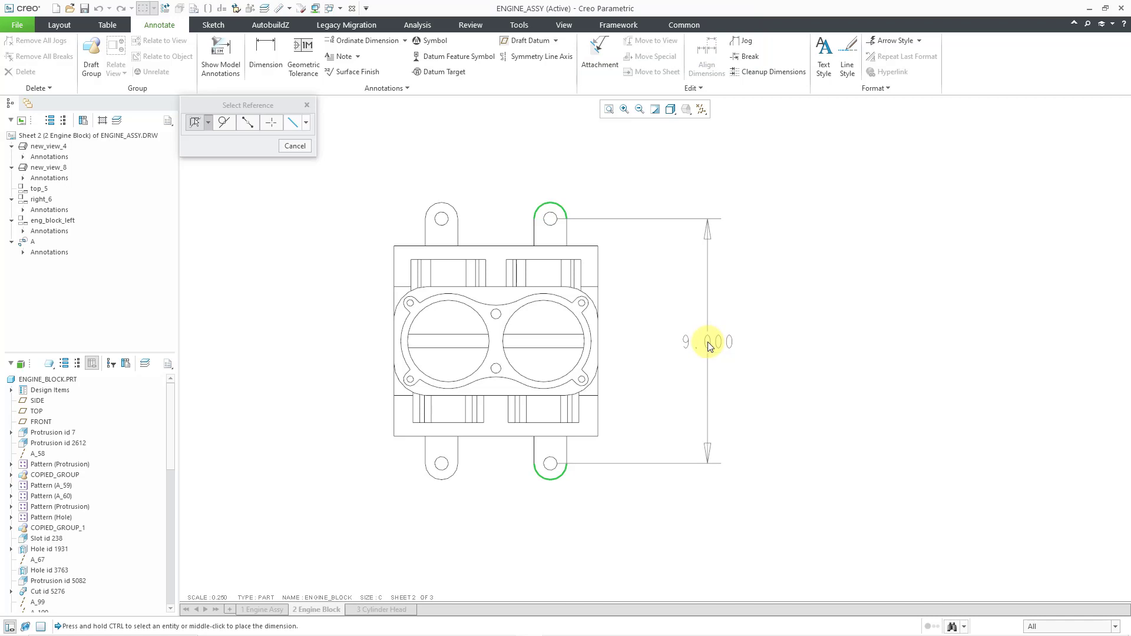
pyautogui.middleClick(712, 343)
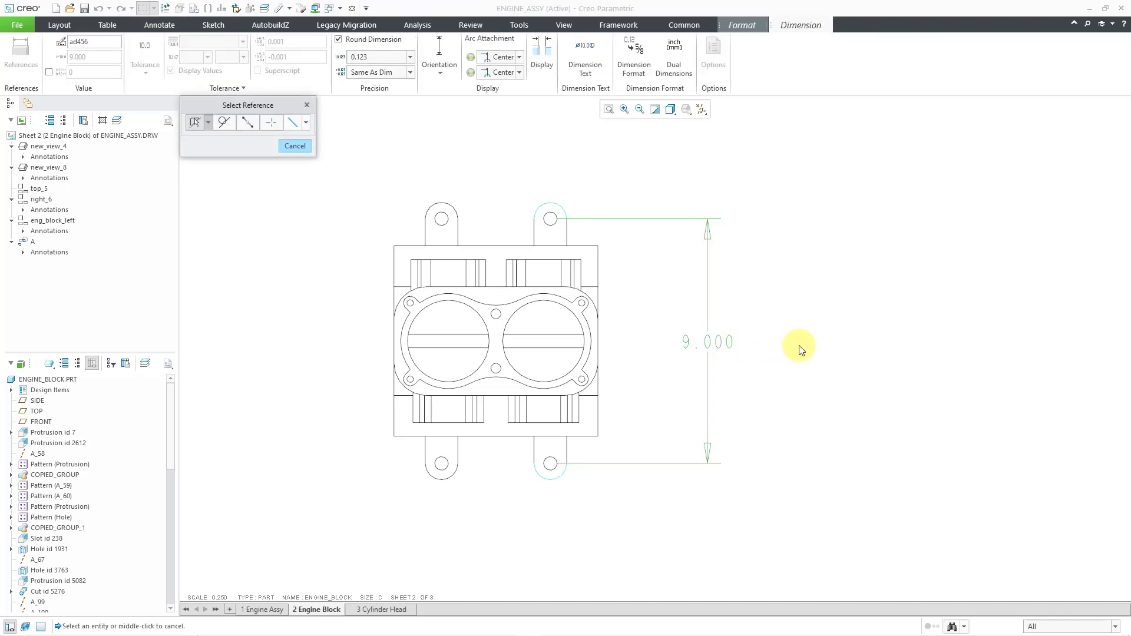
pyautogui.click(799, 303)
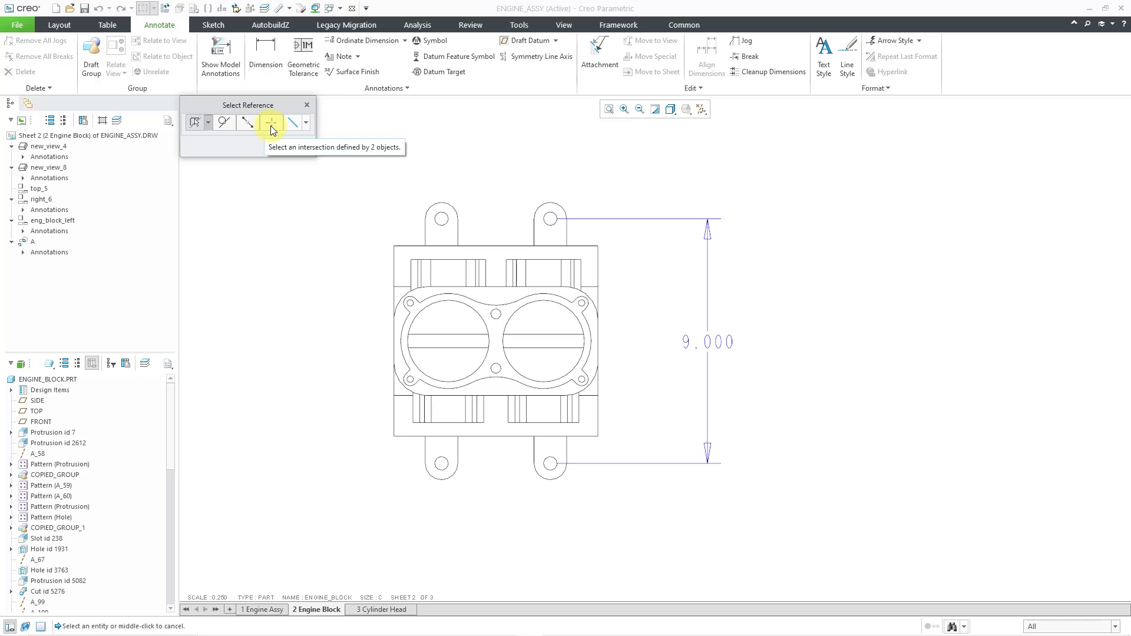
# Add a tangent-to-tangent vertical dimension across the outer edges of the same two mounting lug arcs and finish dimensioning.
pyautogui.click(306, 124)
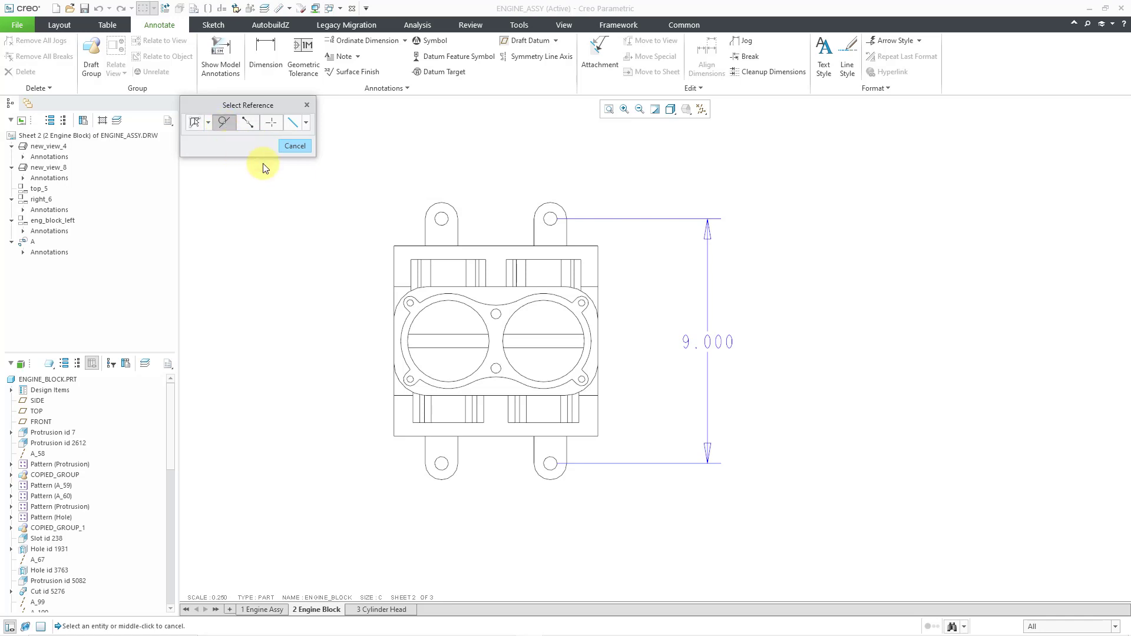
pyautogui.click(555, 209)
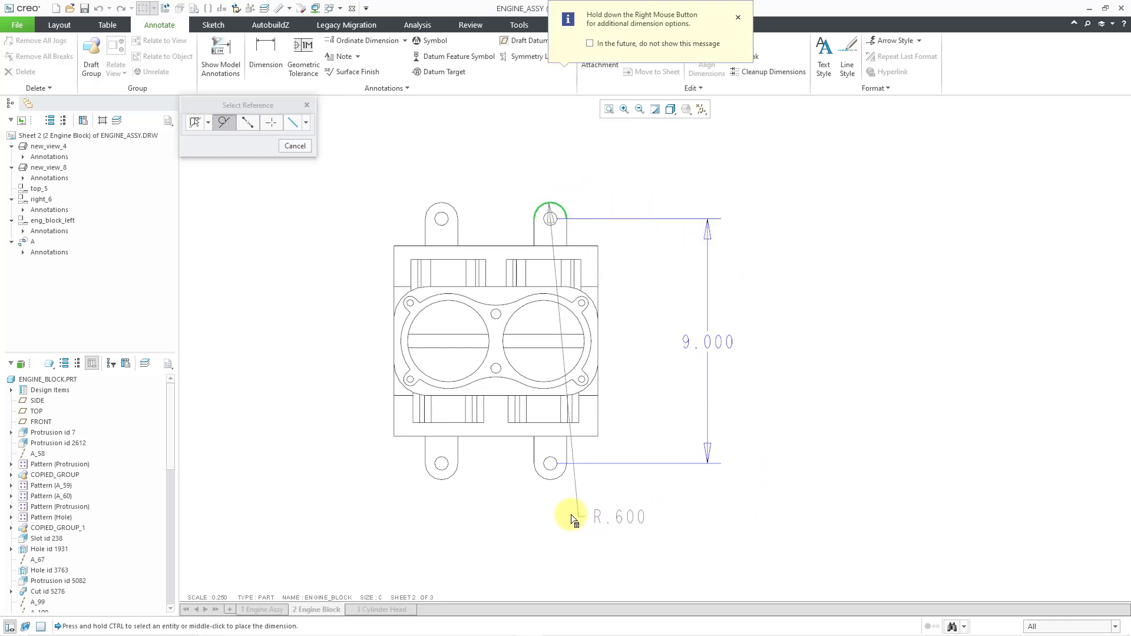
pyautogui.keyDown('ctrl'); pyautogui.click(548, 480); pyautogui.keyUp('ctrl')
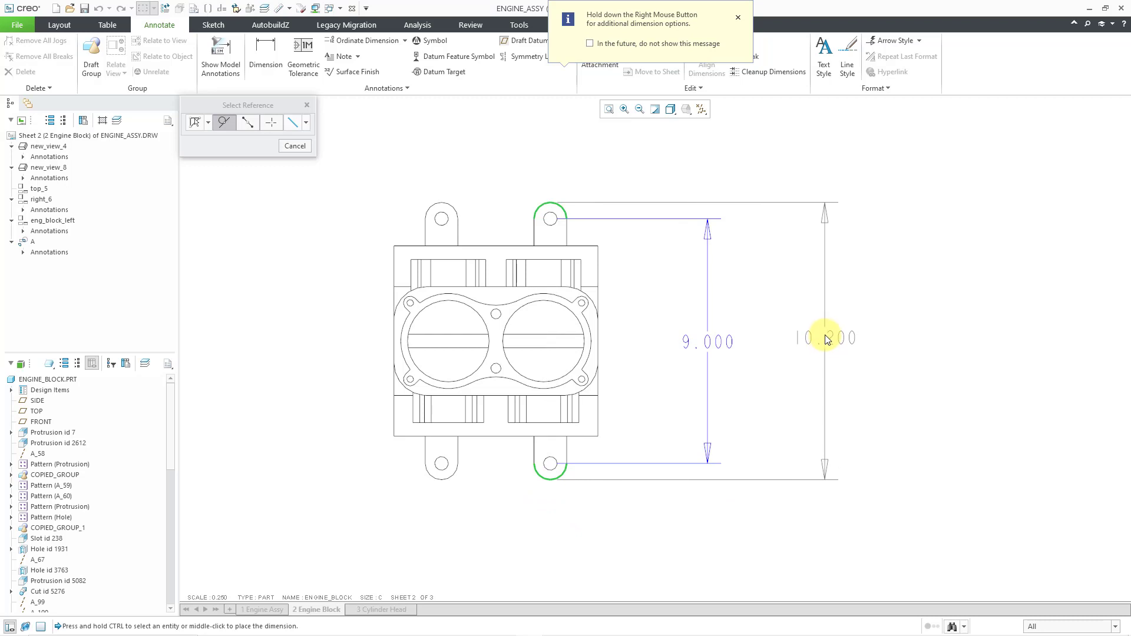
pyautogui.middleClick(828, 343)
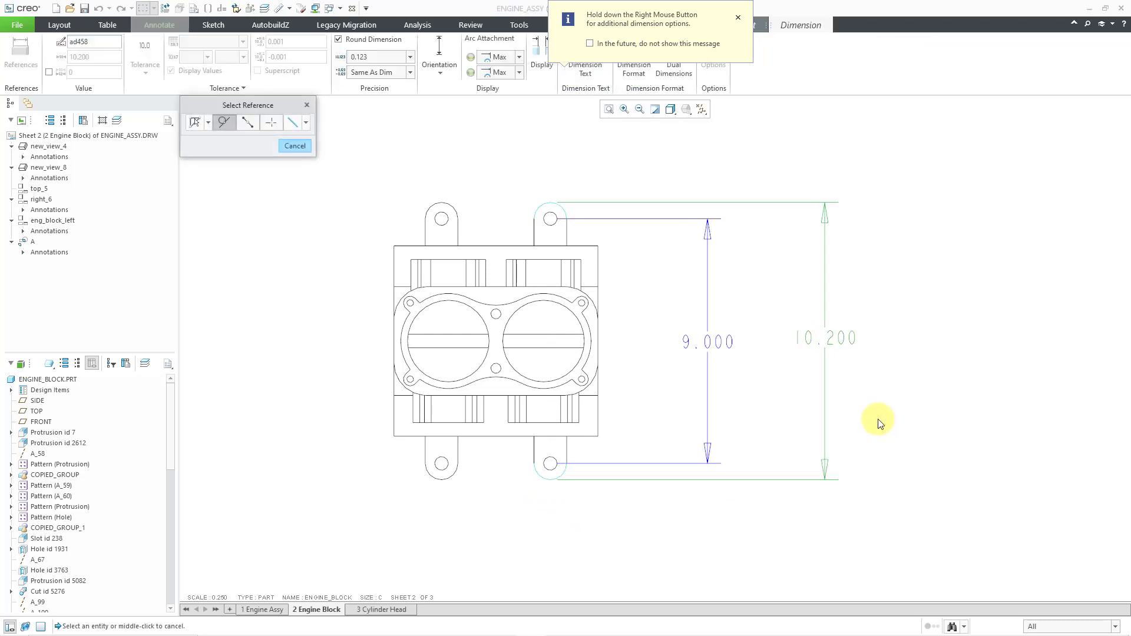
pyautogui.middleClick(853, 403)
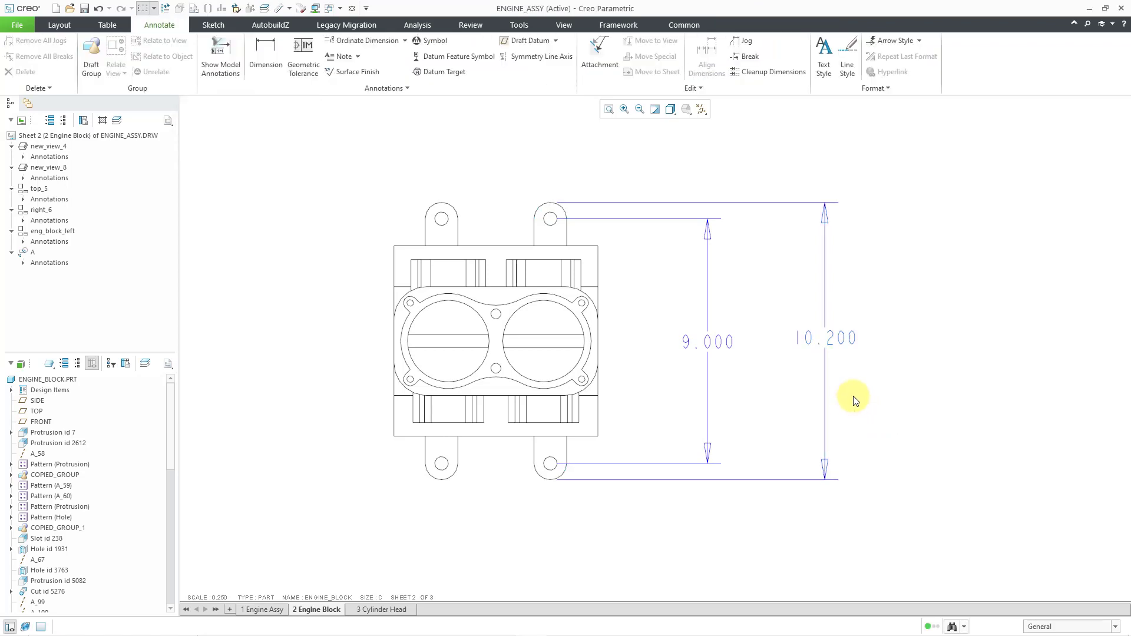
# Reposition the center-to-center and overall lug dimensions so that their texts line up beside the top view.
pyautogui.click(727, 343)
pyautogui.moveTo(720, 341)
pyautogui.mouseDown()
pyautogui.moveTo(708, 305)
pyautogui.moveTo(720, 341)
pyautogui.mouseUp()
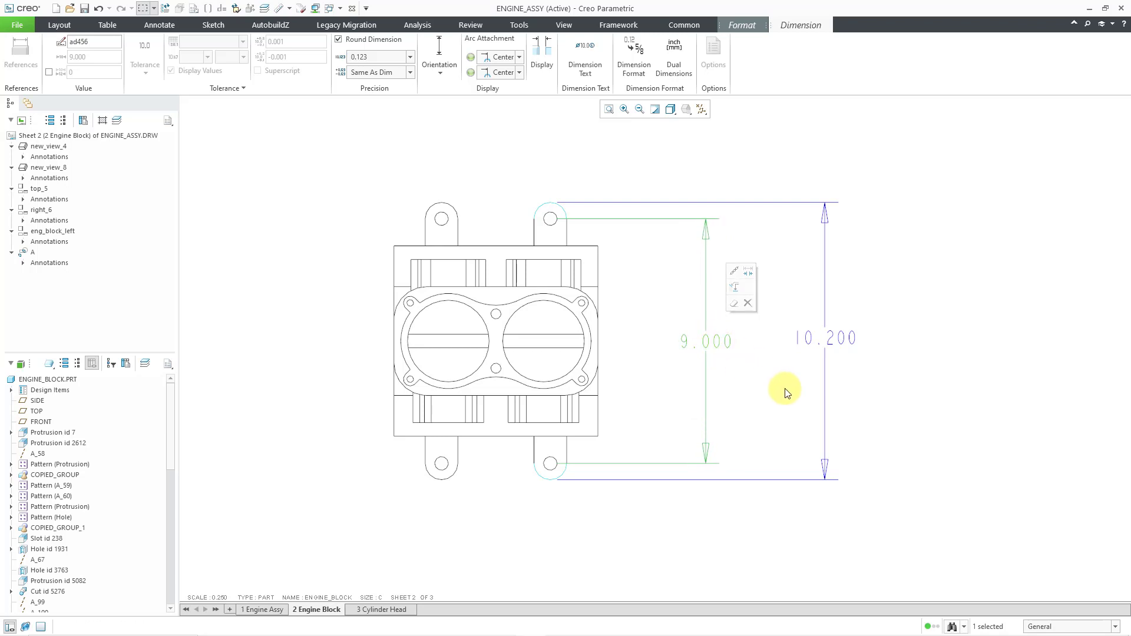
pyautogui.click(824, 341)
pyautogui.moveTo(826, 336)
pyautogui.mouseDown()
pyautogui.moveTo(834, 344)
pyautogui.moveTo(822, 343)
pyautogui.mouseUp()
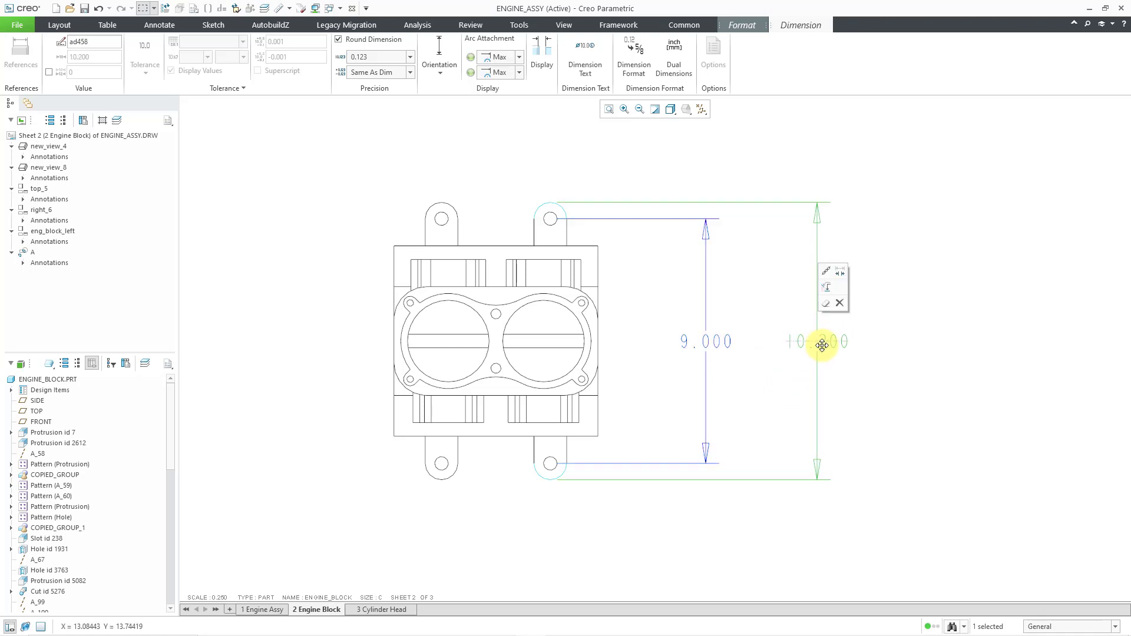
pyautogui.click(889, 400)
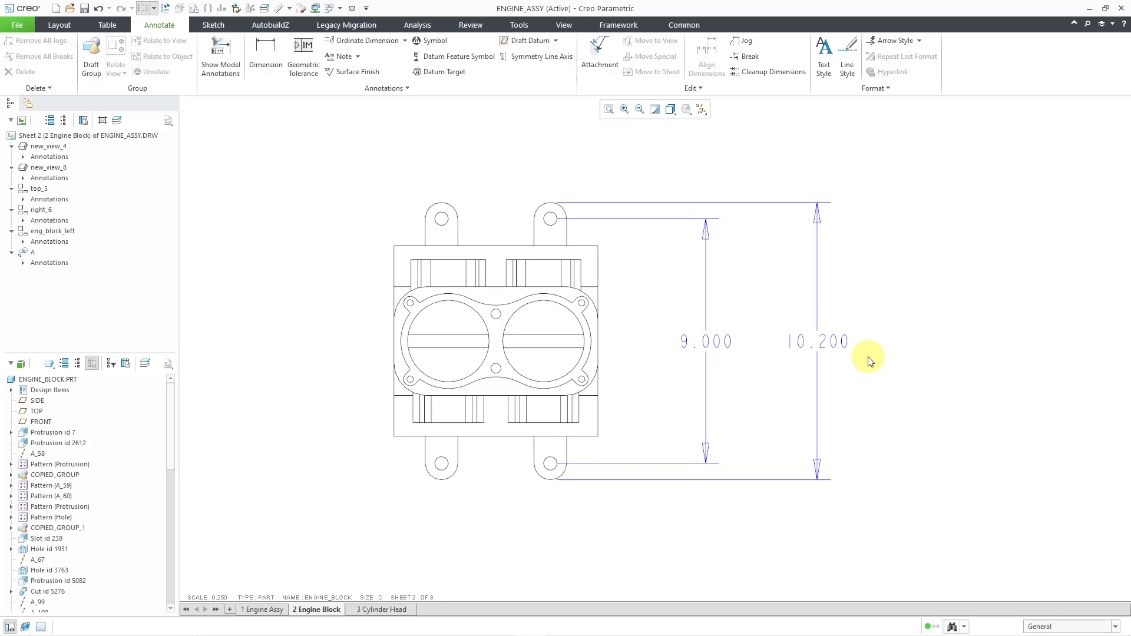
# Add a radius dimension to the upper right mounting lug arc in the top view, using the entity reference type.
pyautogui.click(255, 65)
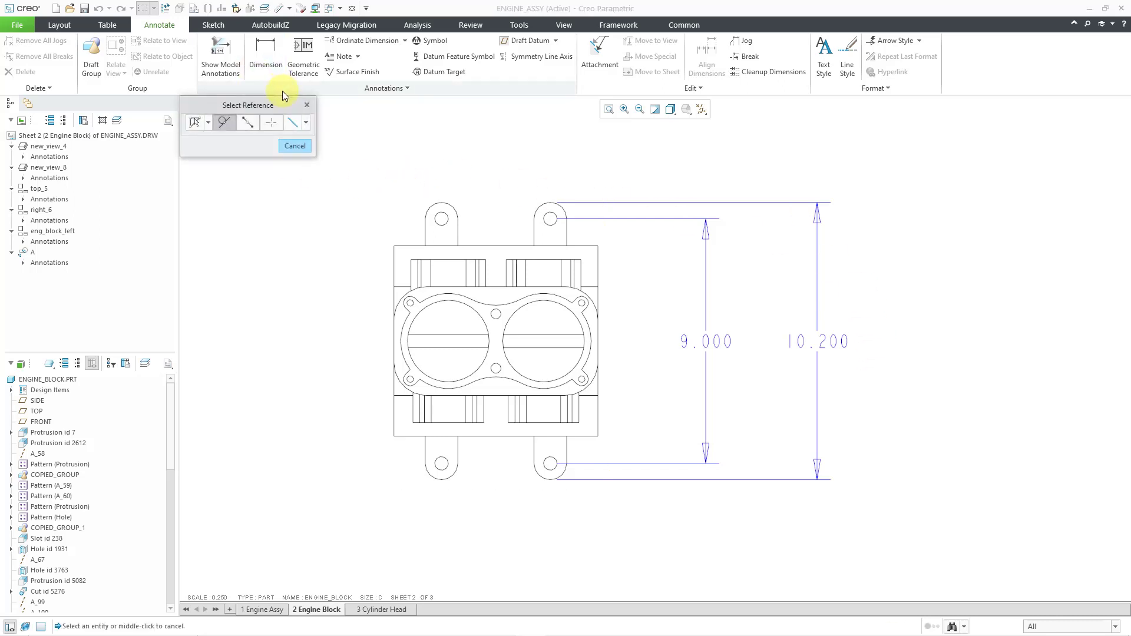
pyautogui.click(193, 122)
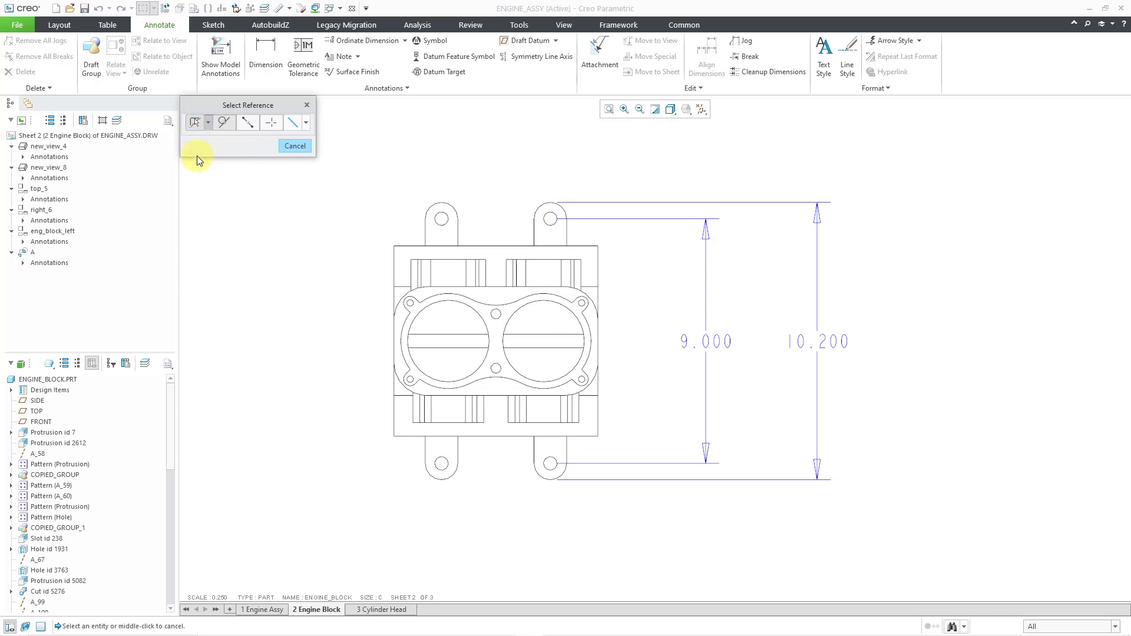
pyautogui.click(546, 204)
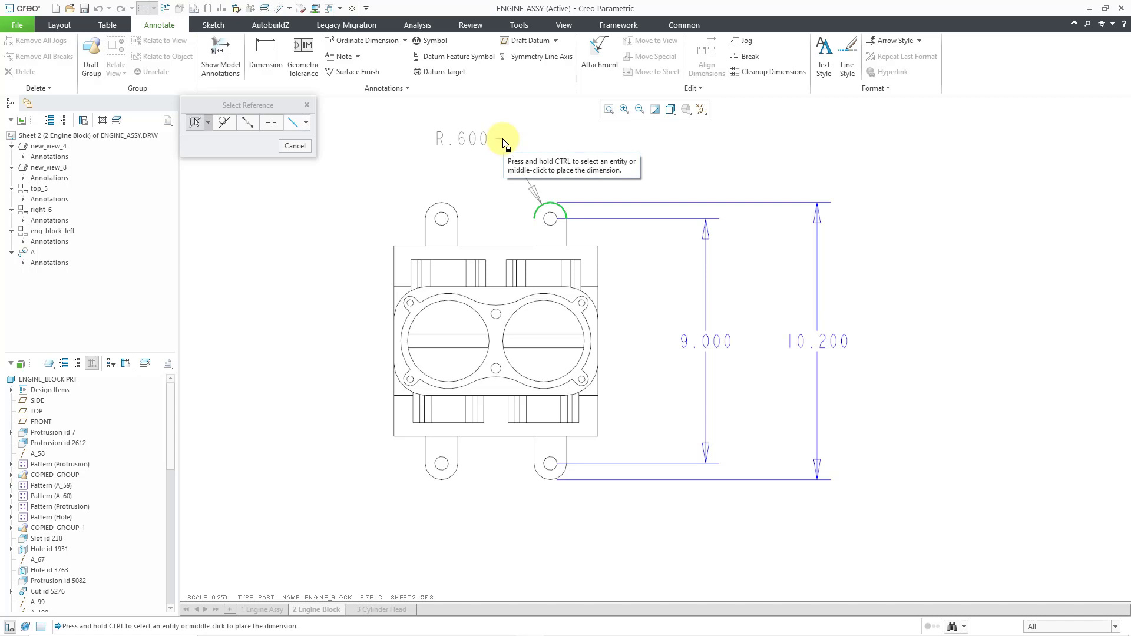
pyautogui.middleClick(503, 142)
# Dimension the outer arc around the left cylinder bore in the top view as a diameter instead of a radius.
pyautogui.scroll(-1, 504, 142)
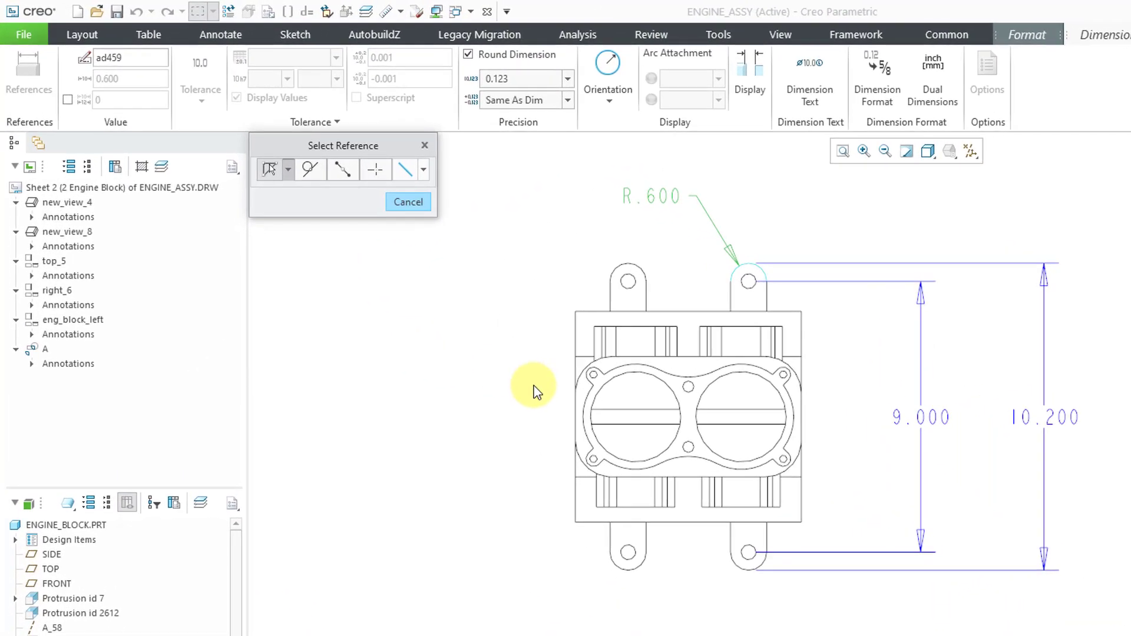
pyautogui.click(590, 406)
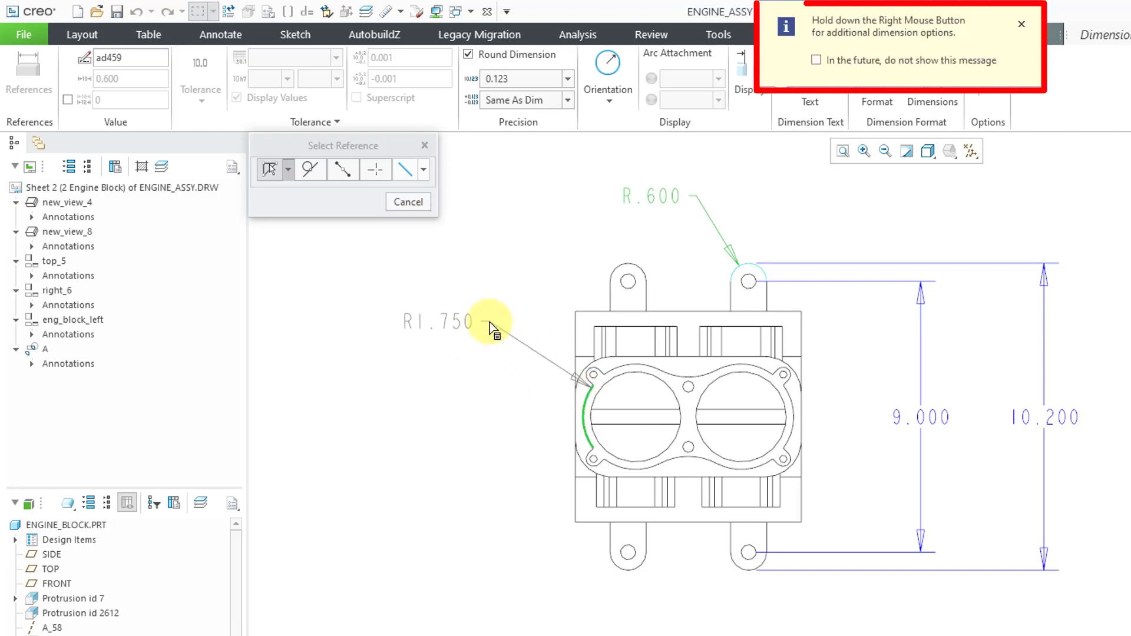
pyautogui.rightClick(492, 328)
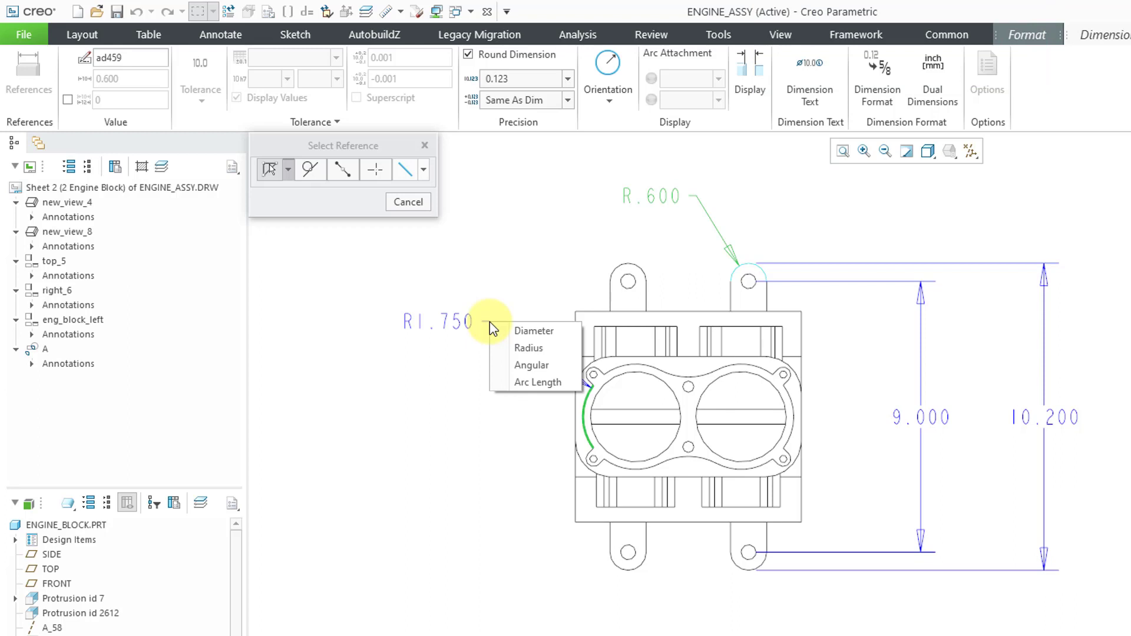
pyautogui.click(533, 331)
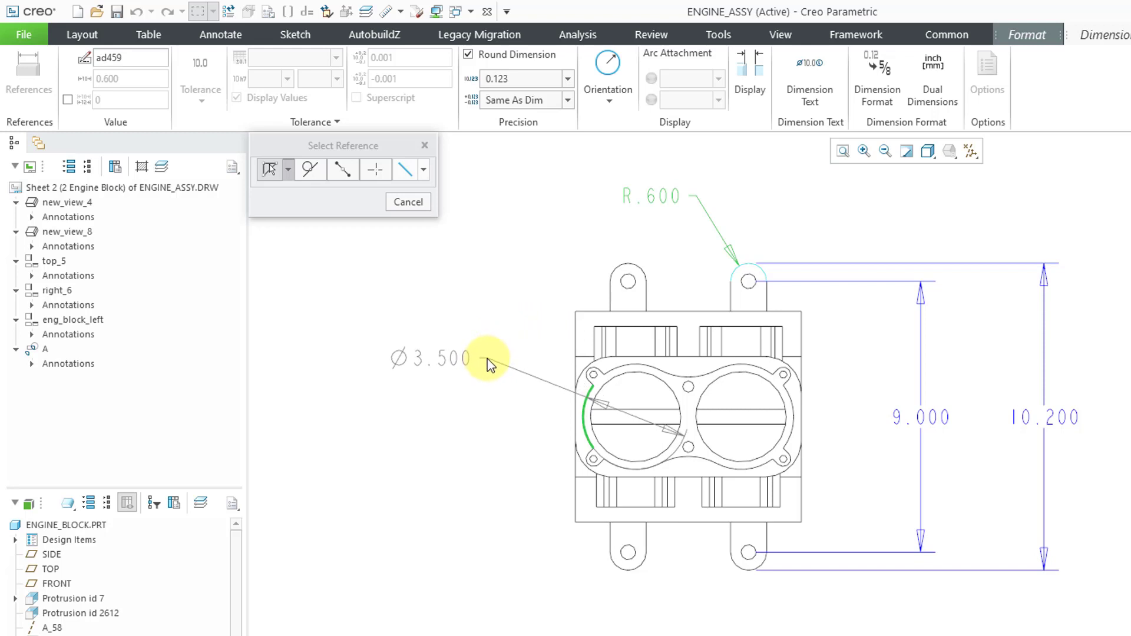
pyautogui.middleClick(507, 302)
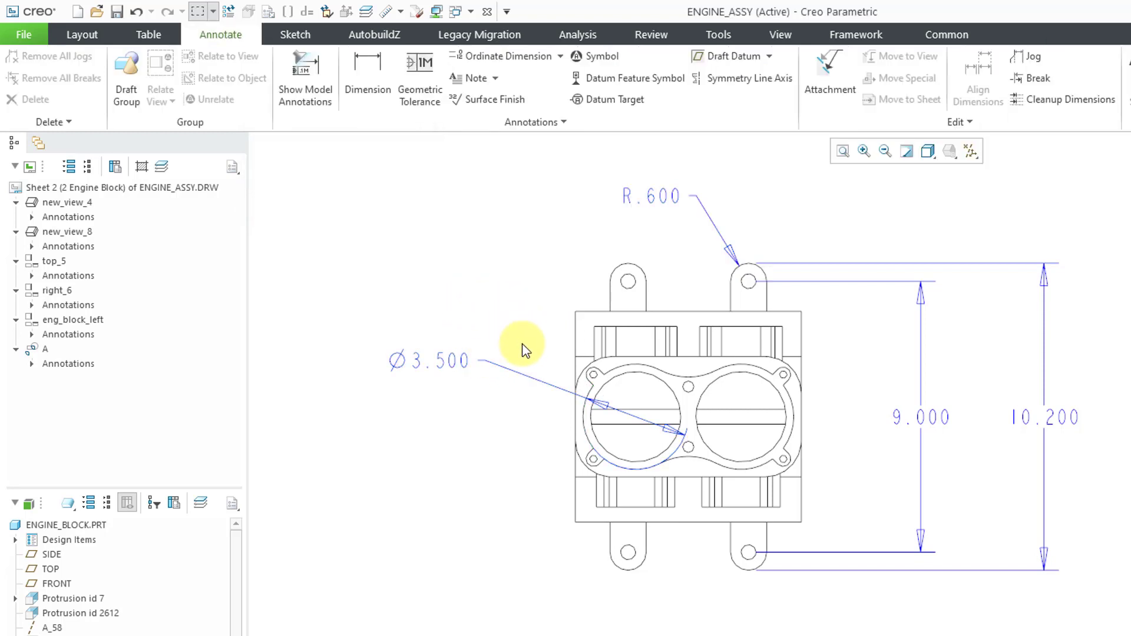
# Flip the arrows of the left bore's diameter dimension to a single outside arrow pointing at the arc.
pyautogui.click(464, 372)
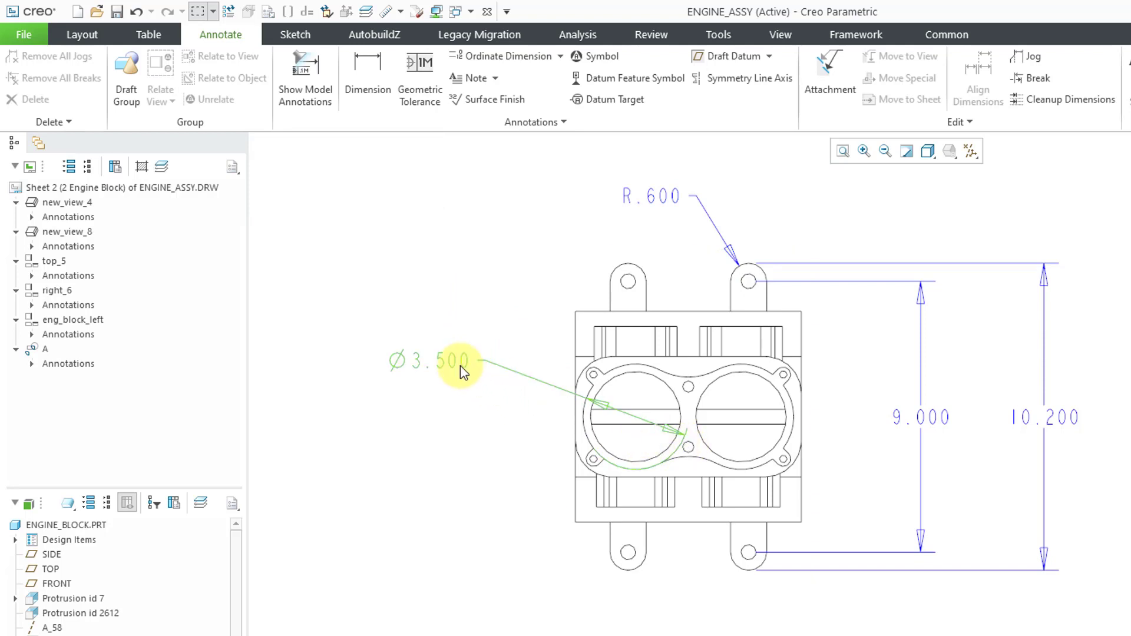
pyautogui.click(462, 369)
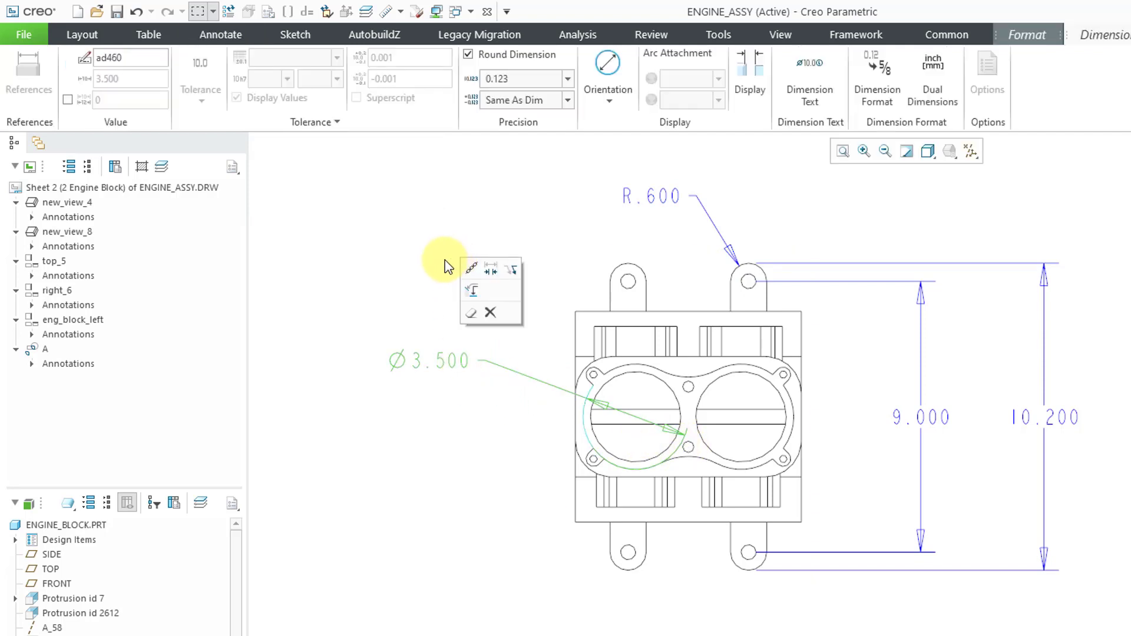
pyautogui.click(498, 275)
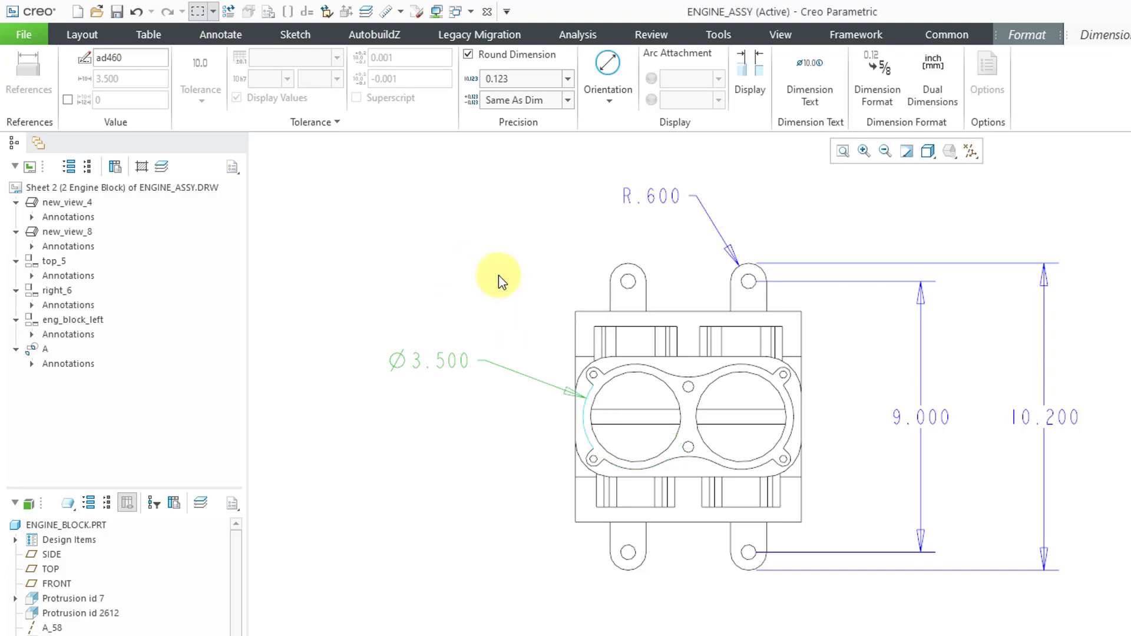
pyautogui.click(462, 273)
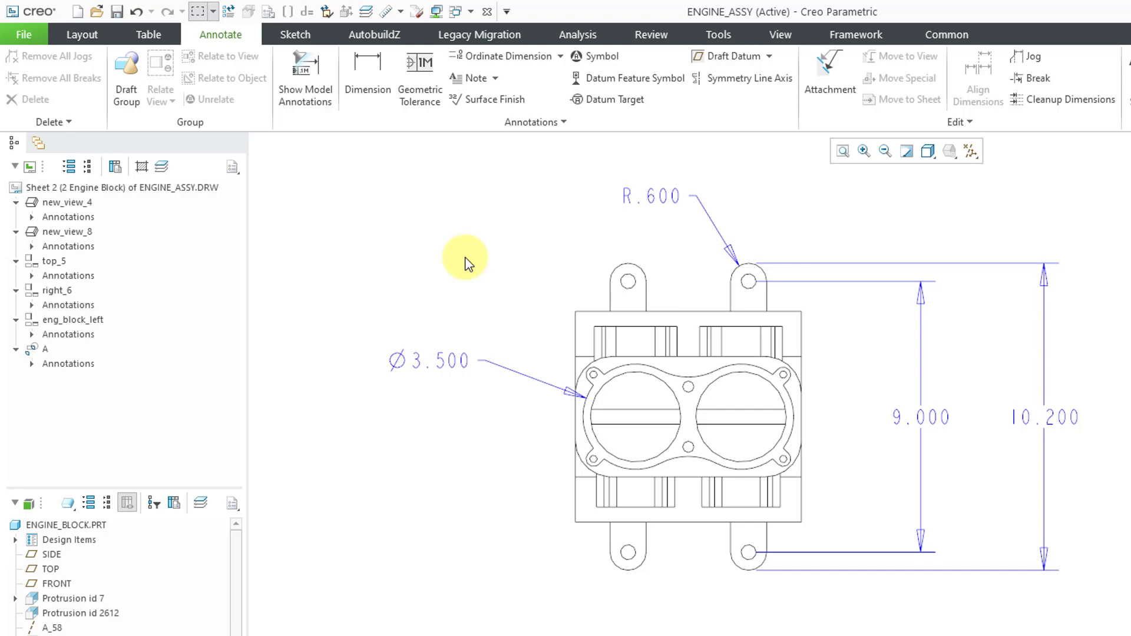
# Dimension the overall height of the engine block's front view from top edge to bottom edge, placing it between the front and side views.
pyautogui.scroll(-3, 665, 256)
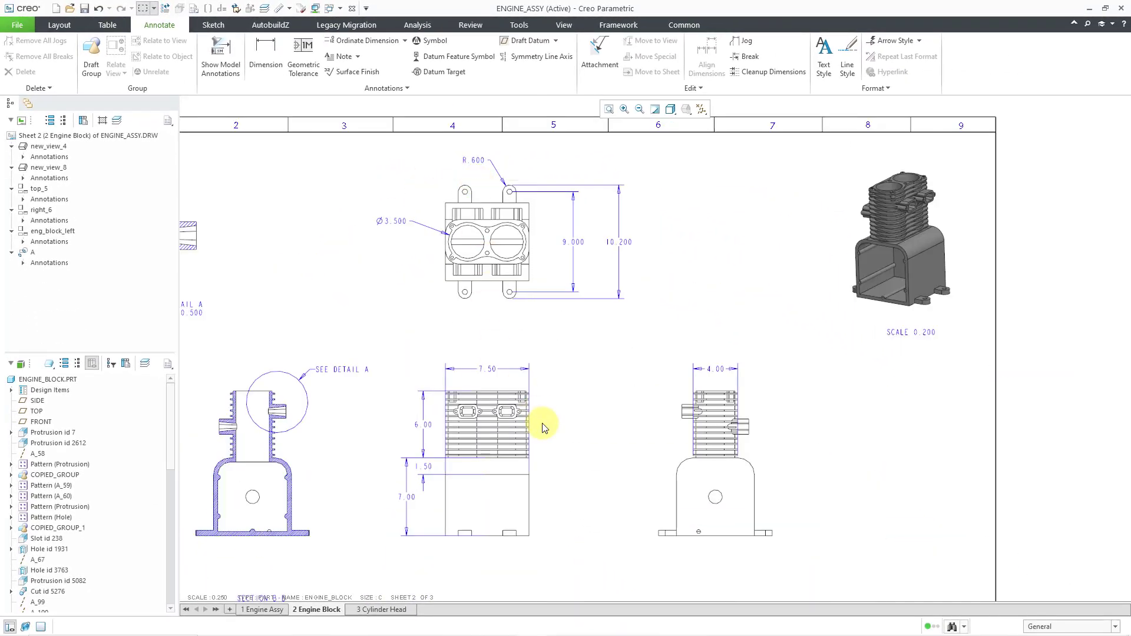
pyautogui.scroll(1, 494, 552)
pyautogui.scroll(1, 494, 554)
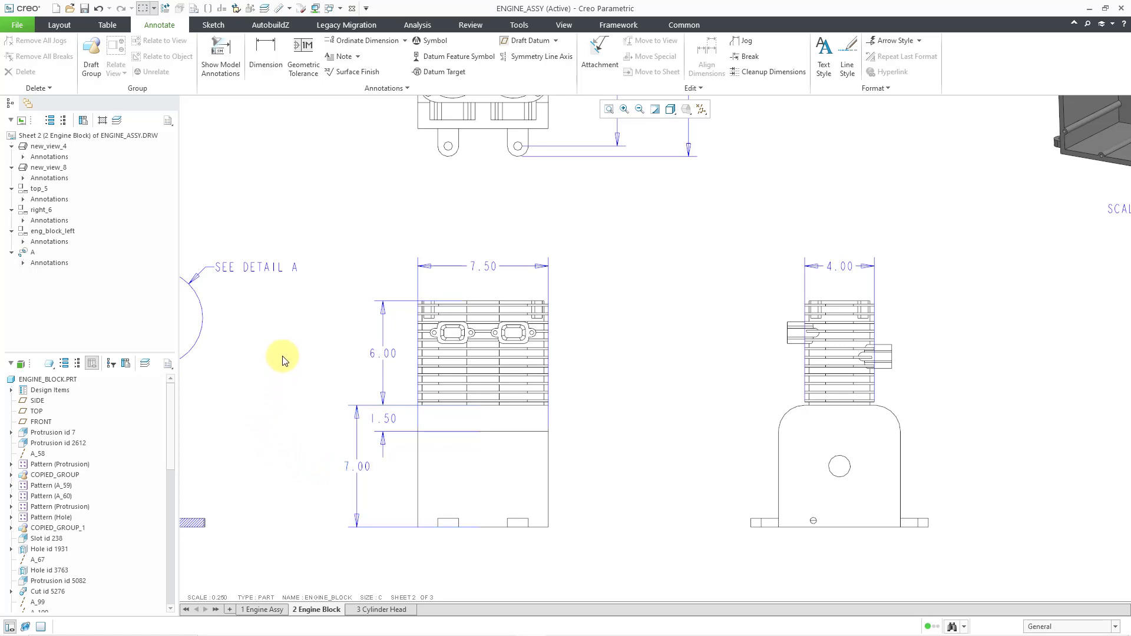
pyautogui.scroll(-1, 287, 540)
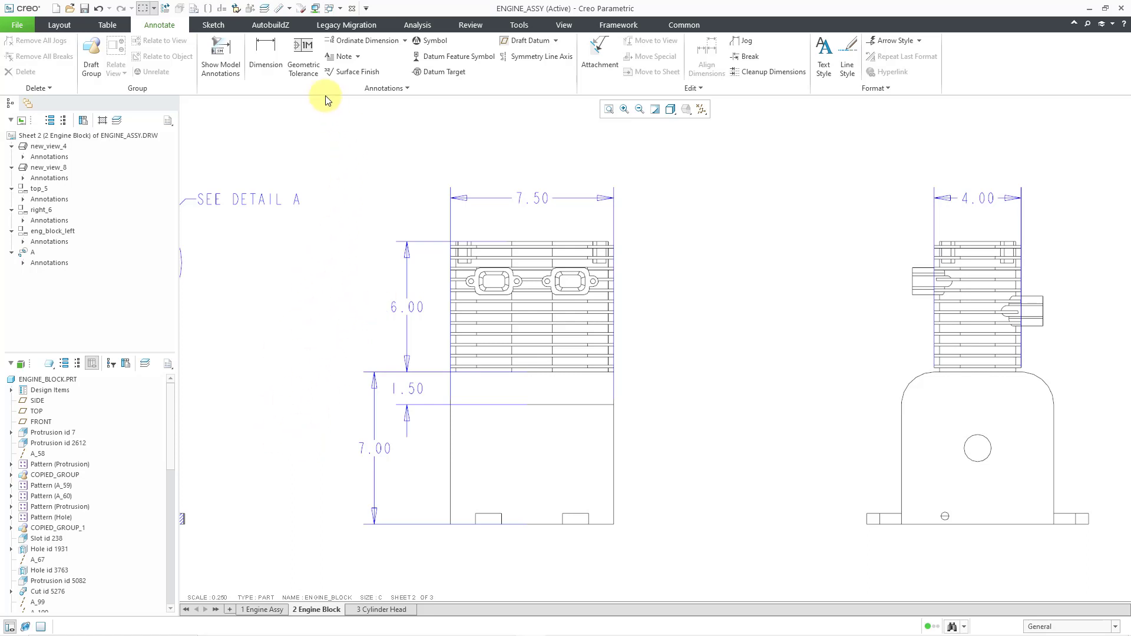
pyautogui.click(267, 70)
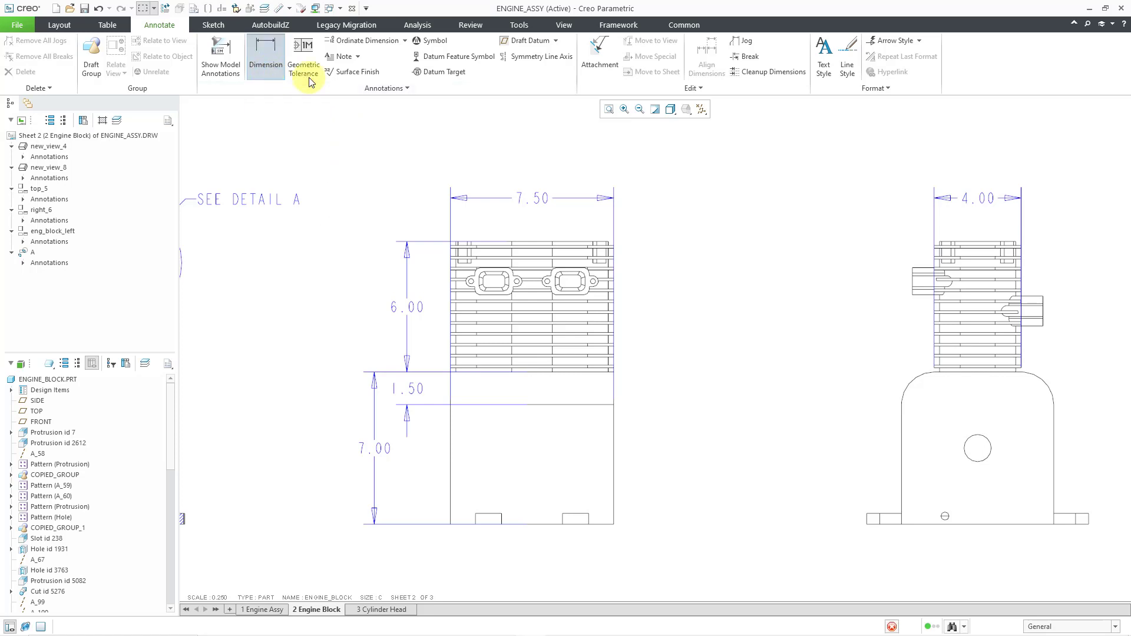
pyautogui.click(590, 241)
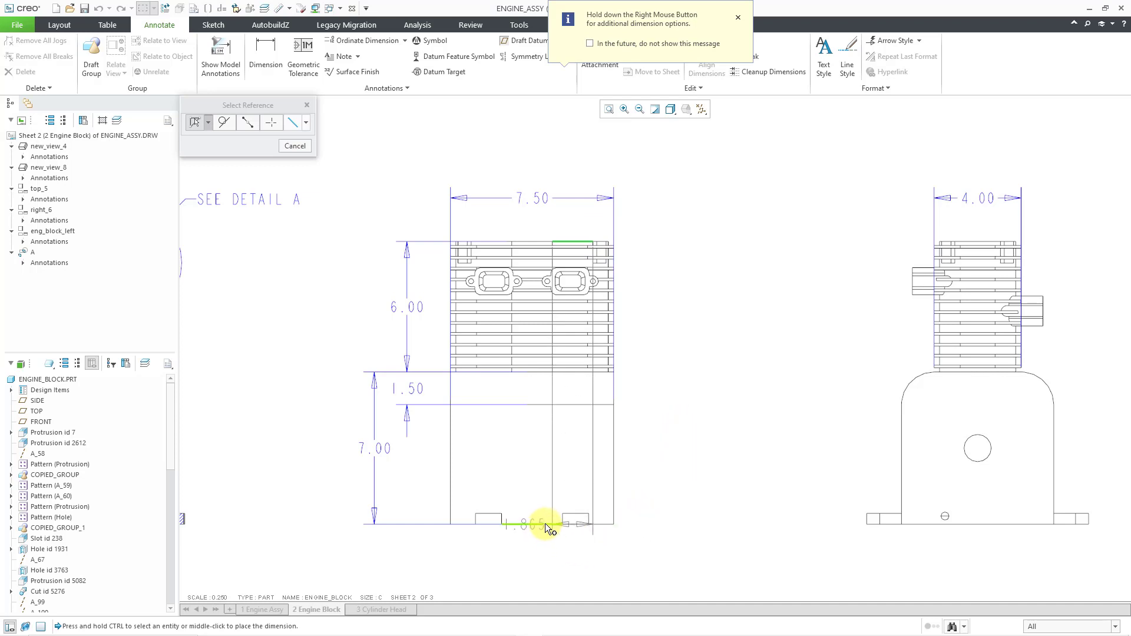
pyautogui.middleClick(609, 526)
pyautogui.keyDown('ctrl'); pyautogui.click(611, 526); pyautogui.keyUp('ctrl')
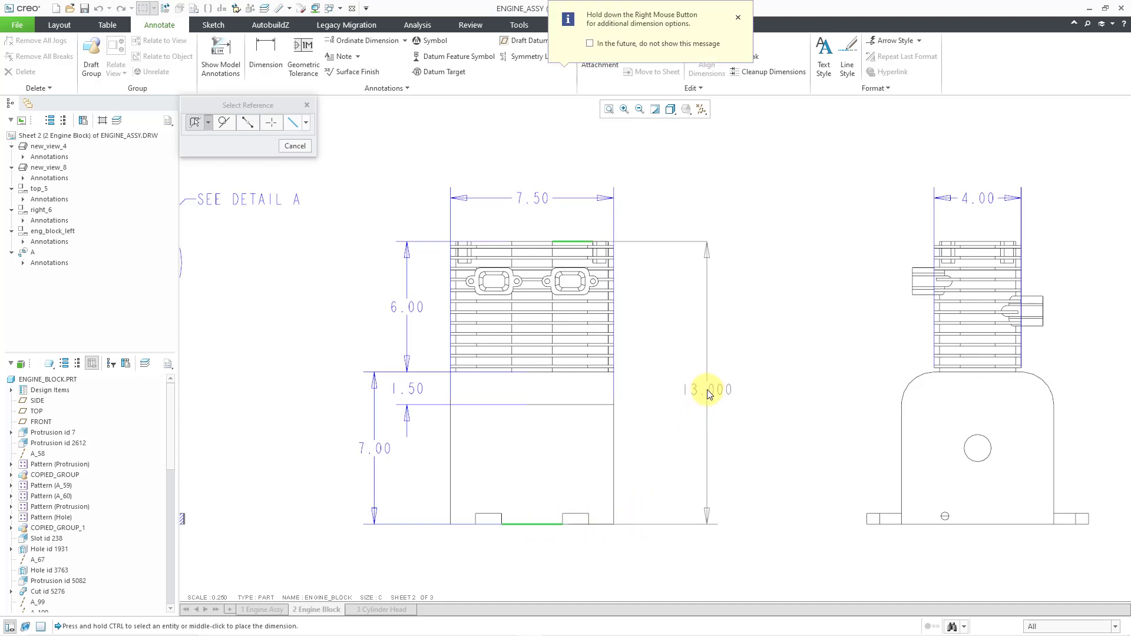
pyautogui.middleClick(709, 393)
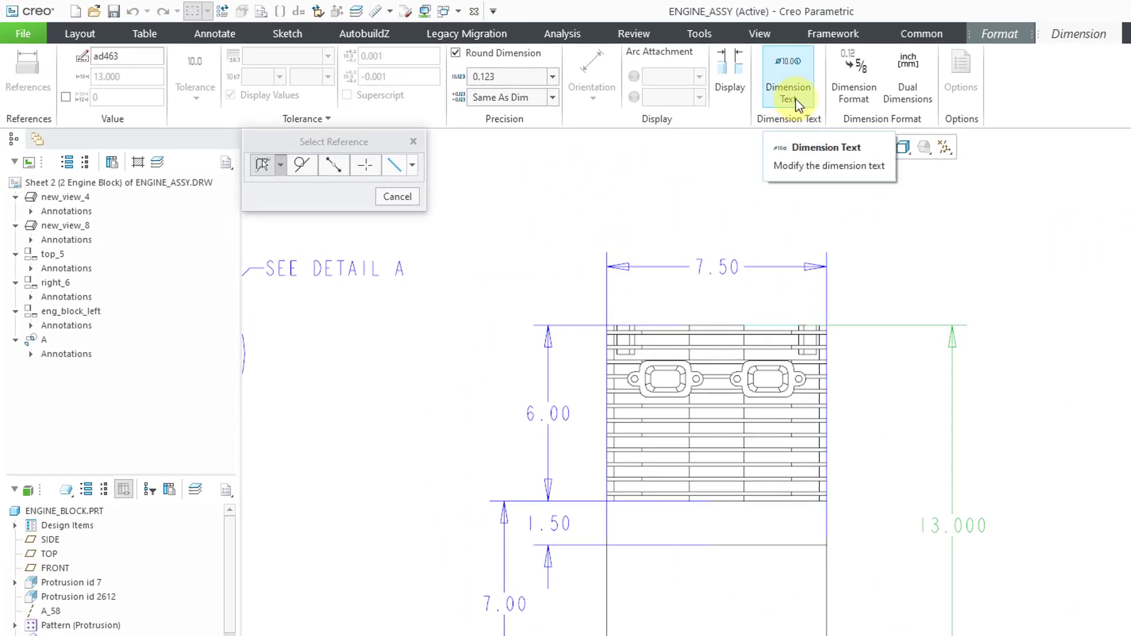
# Add the suffix REF to the front view's overall height dimension.
pyautogui.click(797, 103)
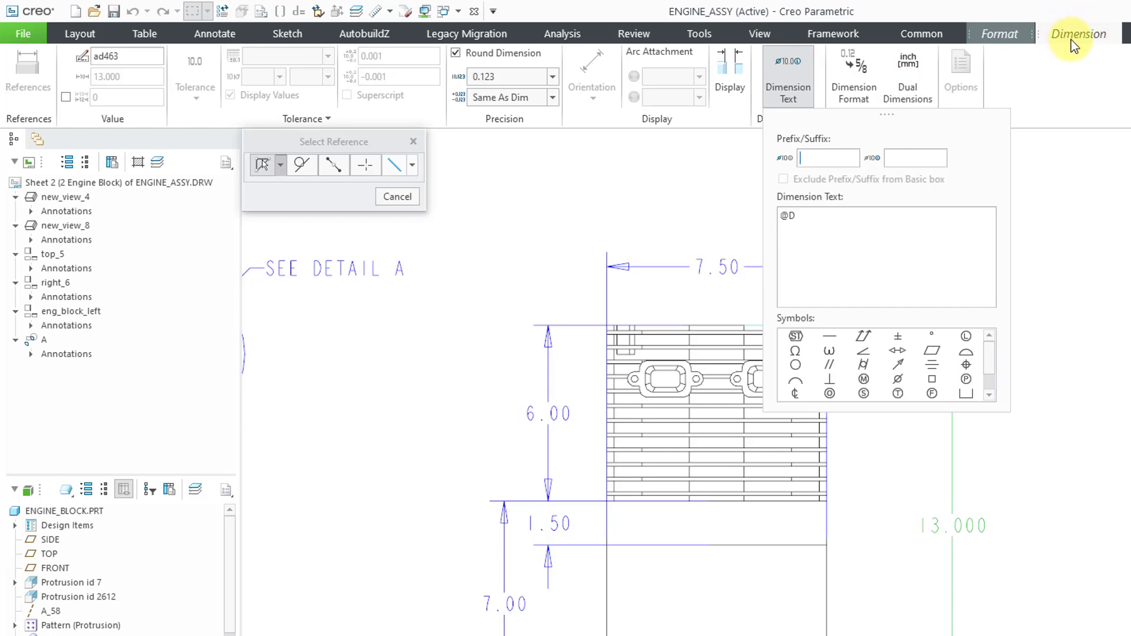
pyautogui.click(902, 157)
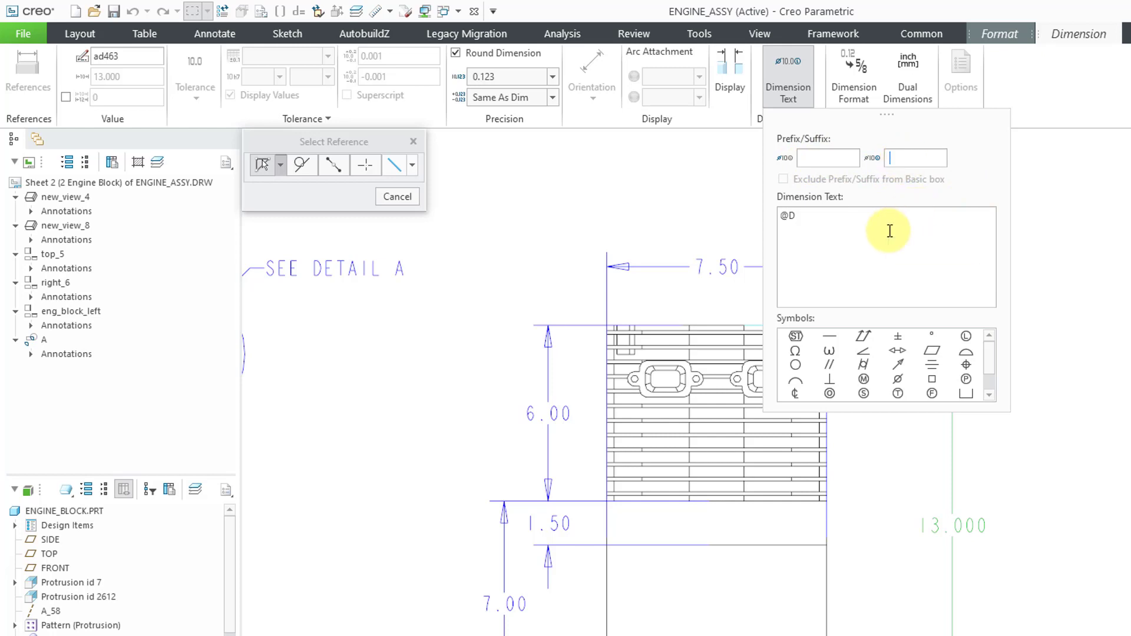
pyautogui.write('REF')
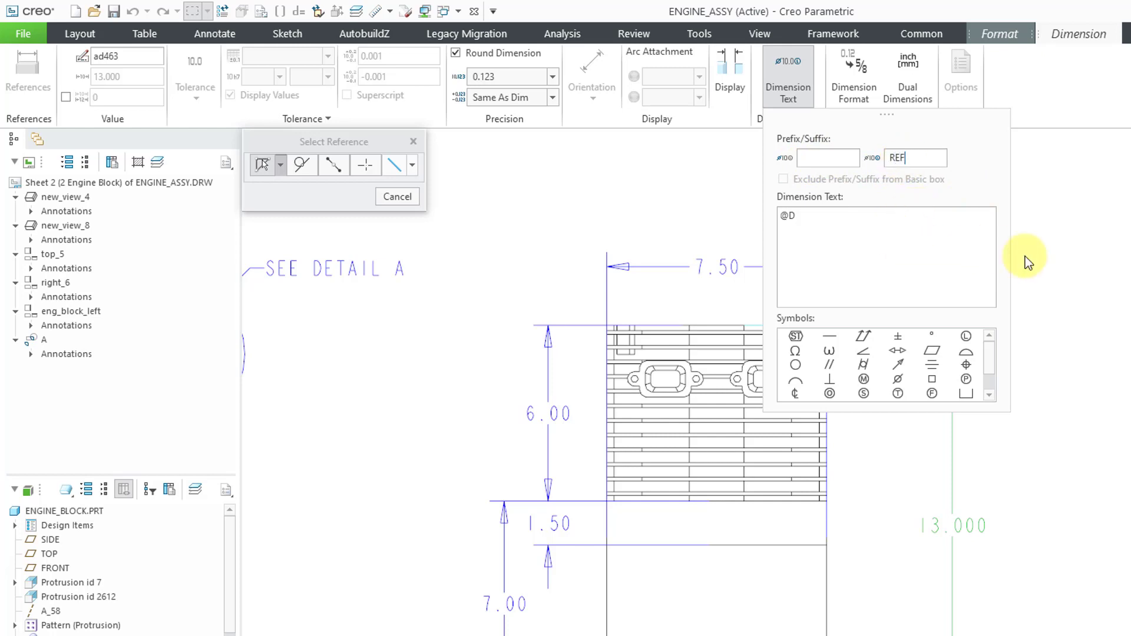
pyautogui.click(1092, 256)
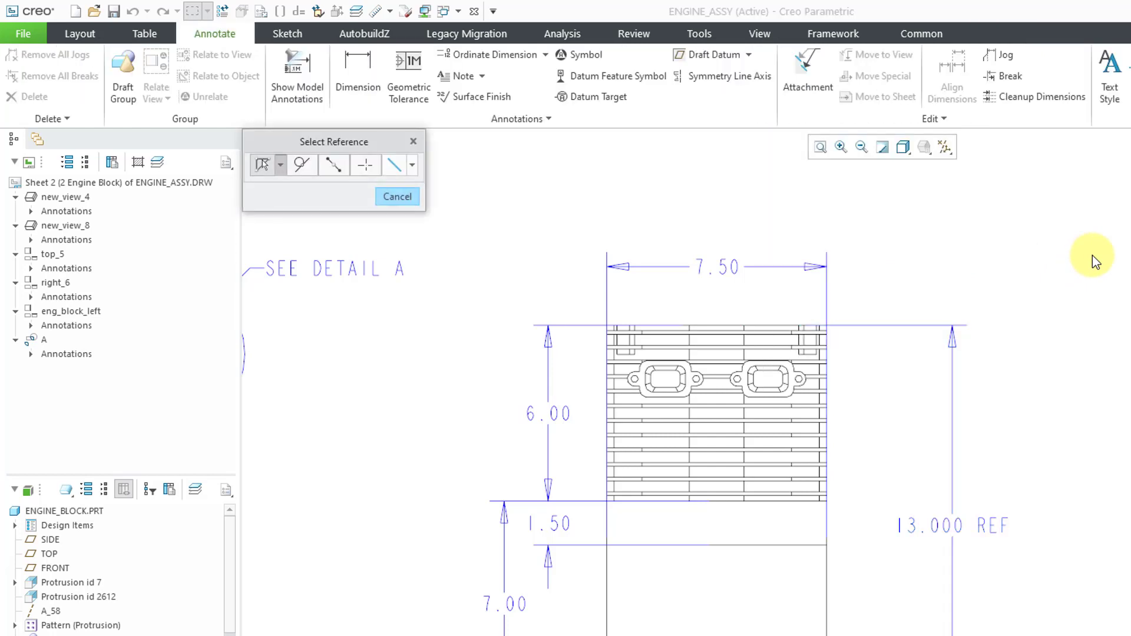
# Clear the suffix of the overall height dimension and append REF after @D in its dimension text instead.
pyautogui.click(1006, 529)
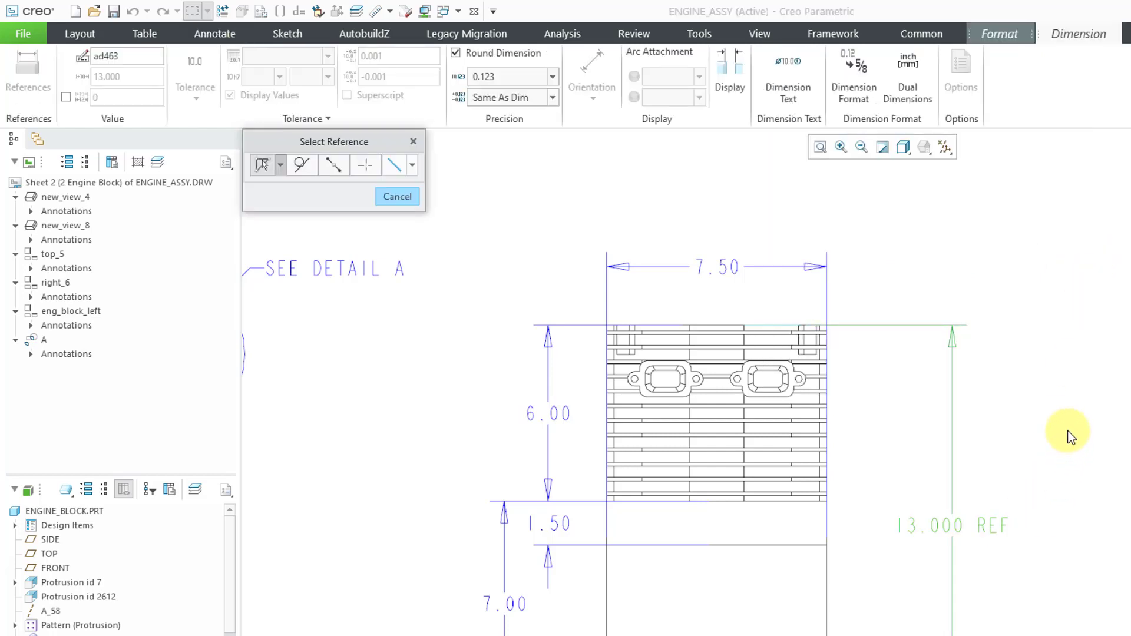
pyautogui.click(804, 96)
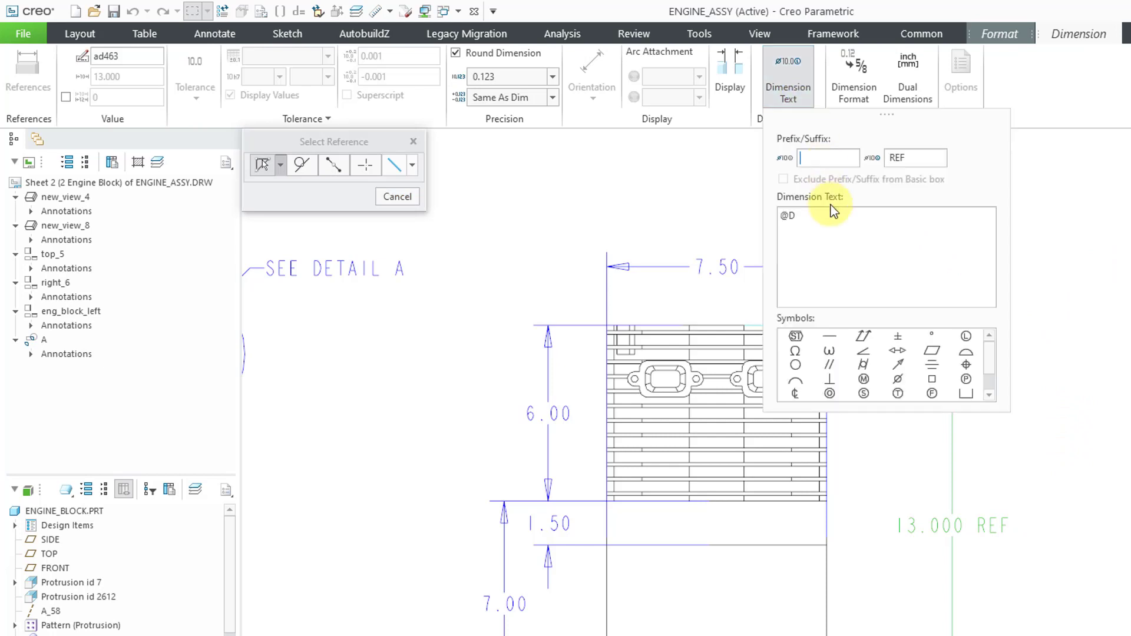
pyautogui.click(928, 158)
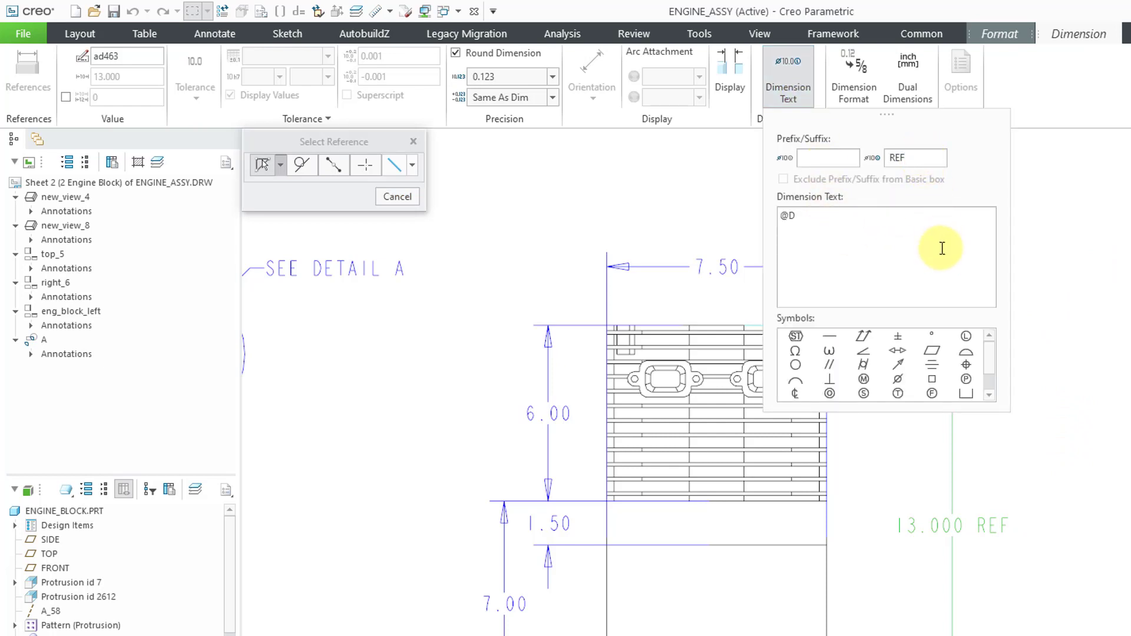
pyautogui.press('BackSpace')
pyautogui.press('BackSpace')
pyautogui.press('BackSpace')
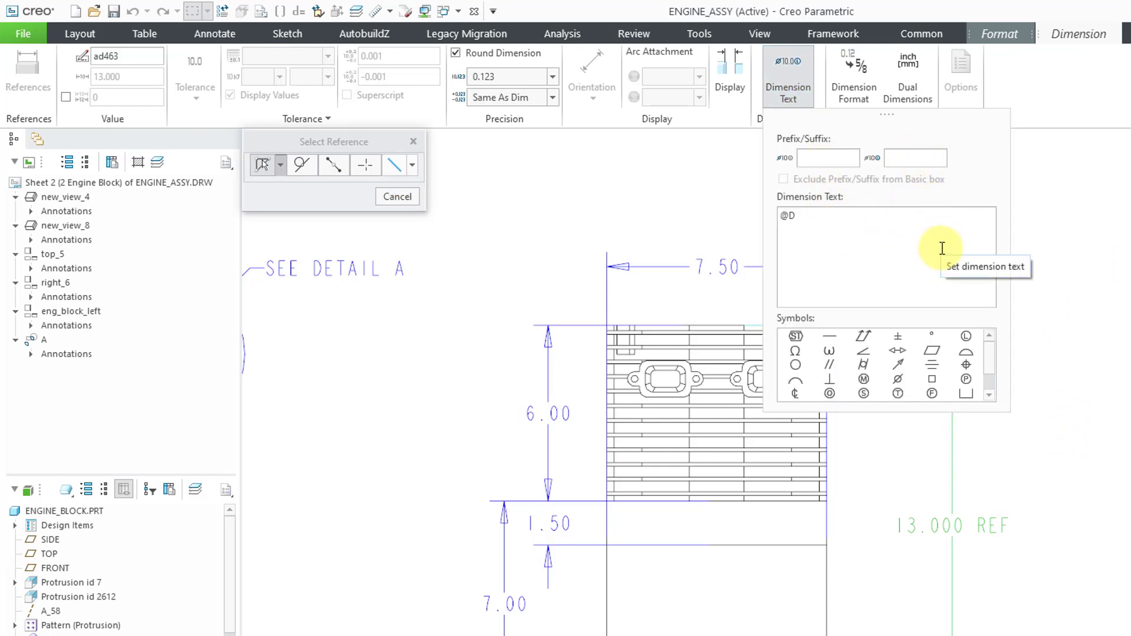
pyautogui.click(902, 227)
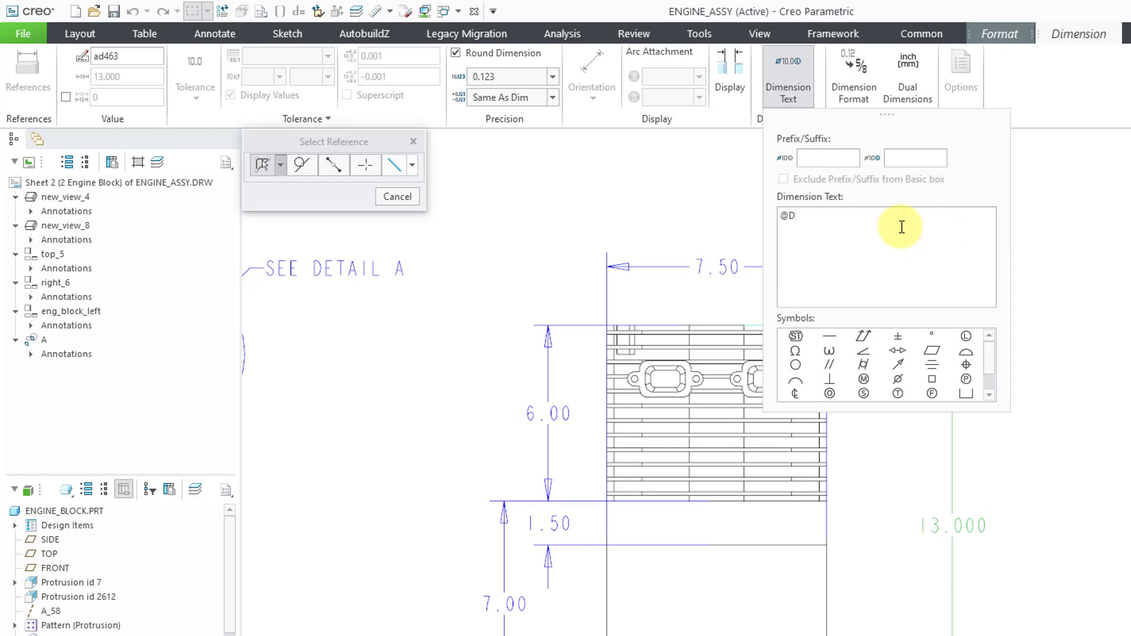
pyautogui.write('REF')
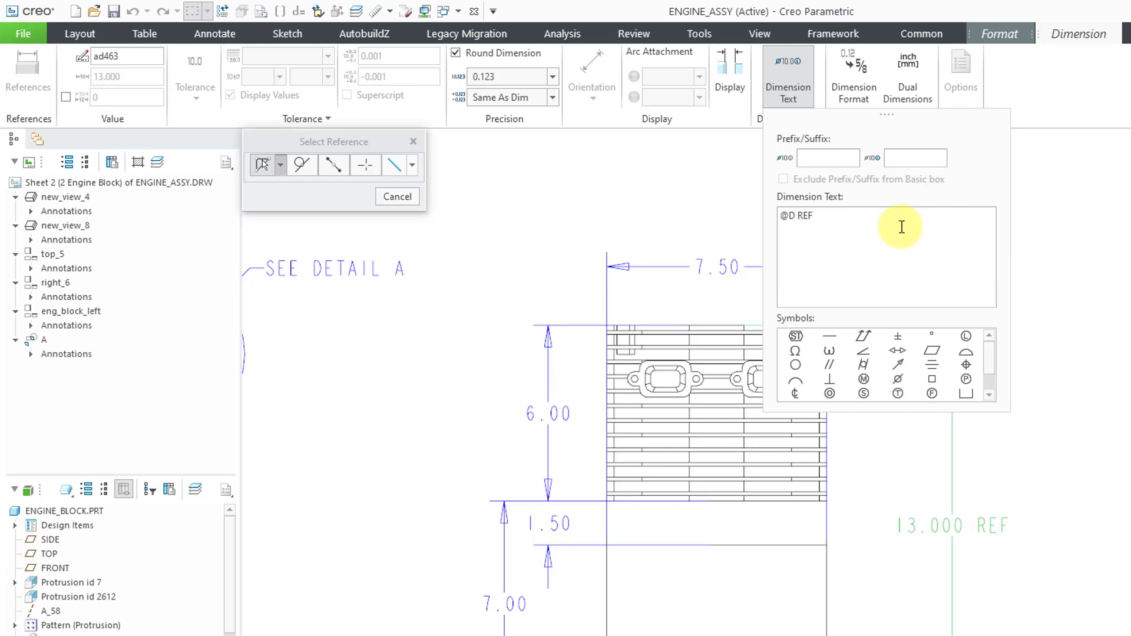
pyautogui.click(1069, 348)
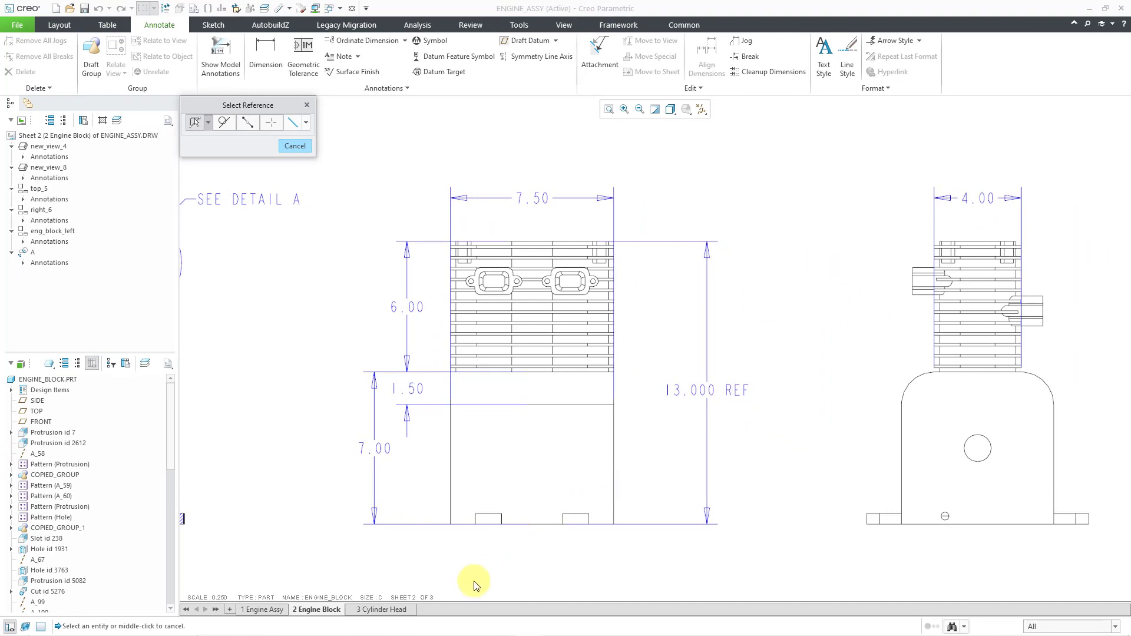
# Switch to the 3 Cylinder Head sheet and end the Dimension command.
pyautogui.click(405, 610)
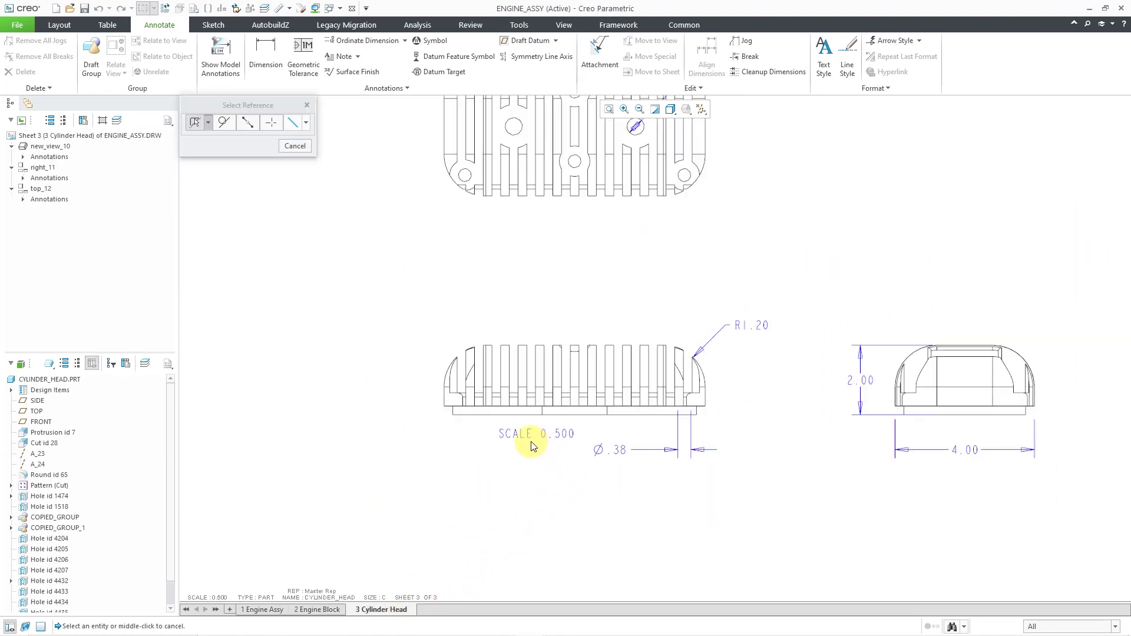
pyautogui.scroll(-1, 531, 446)
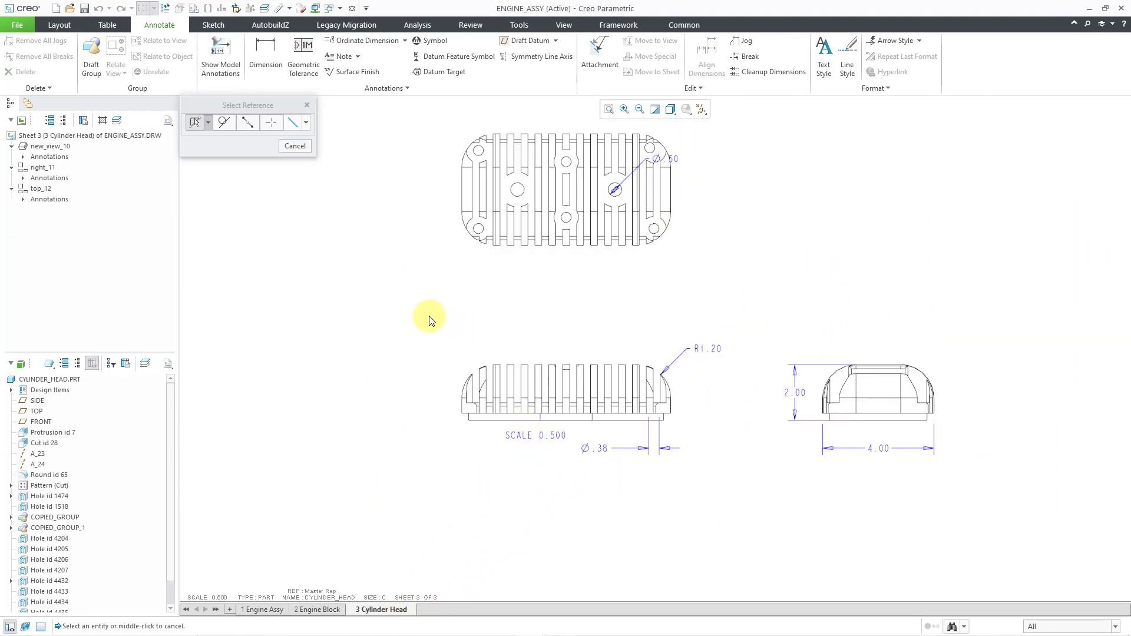
pyautogui.scroll(-1, 447, 290)
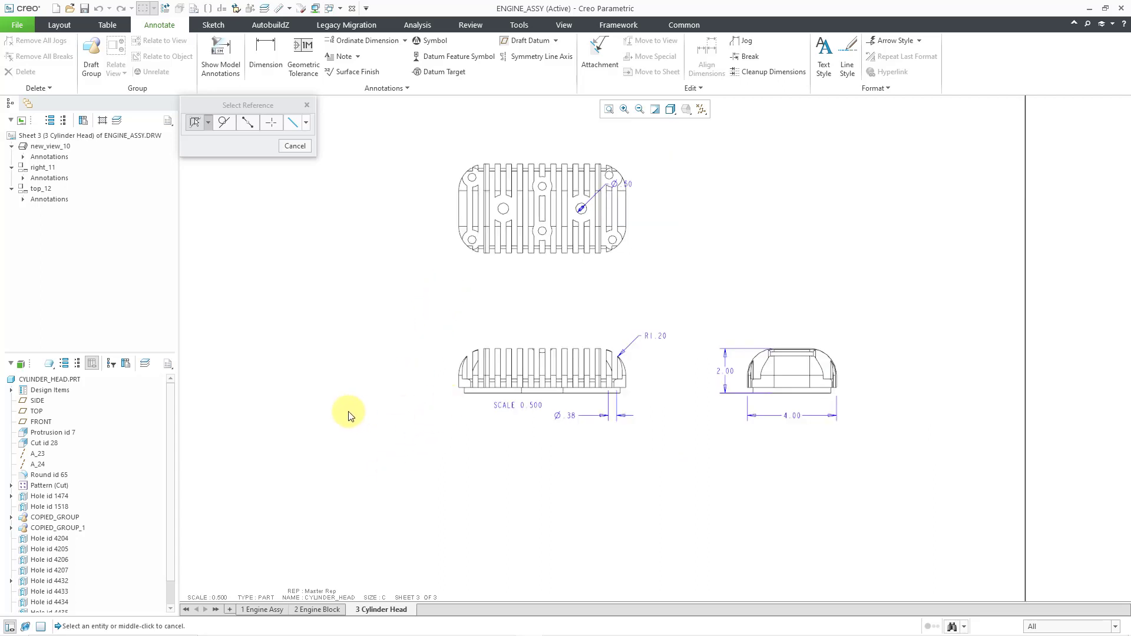
pyautogui.scroll(-1, 348, 412)
pyautogui.middleClick(351, 429)
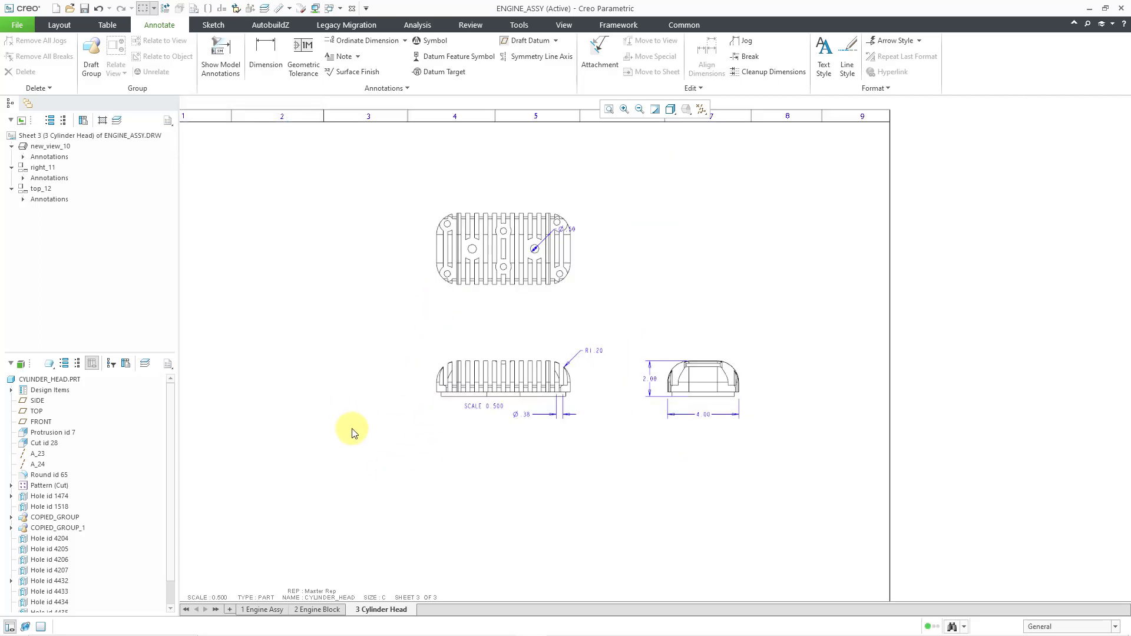
# Create a projection view of the cylinder head's front view and place it directly below as a bottom view.
pyautogui.click(432, 399)
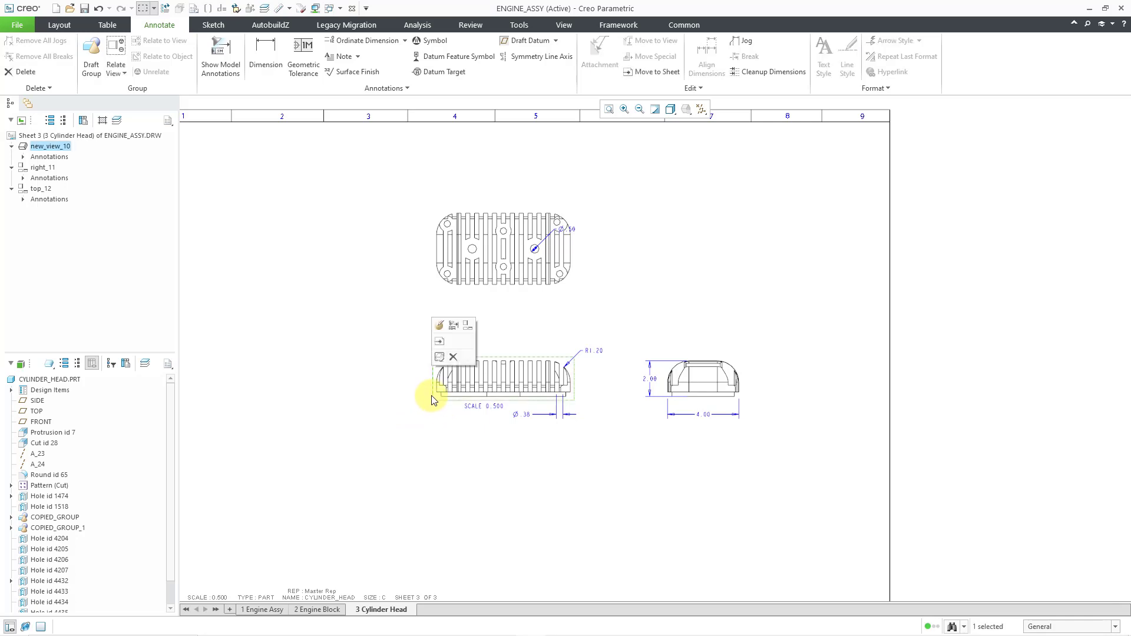
pyautogui.click(468, 327)
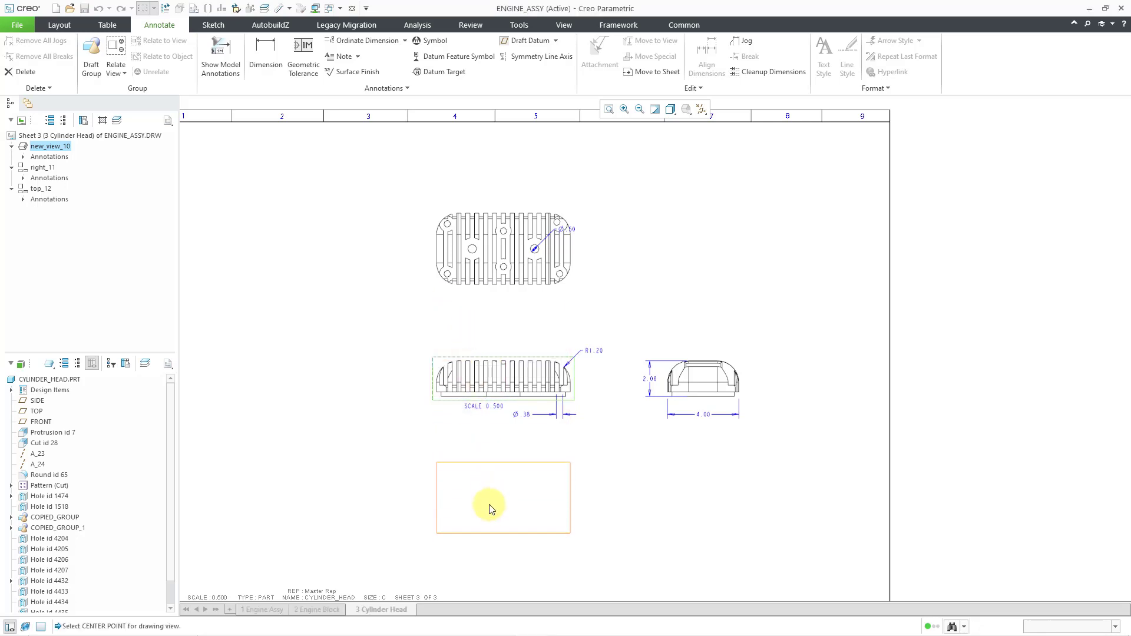
pyautogui.click(496, 537)
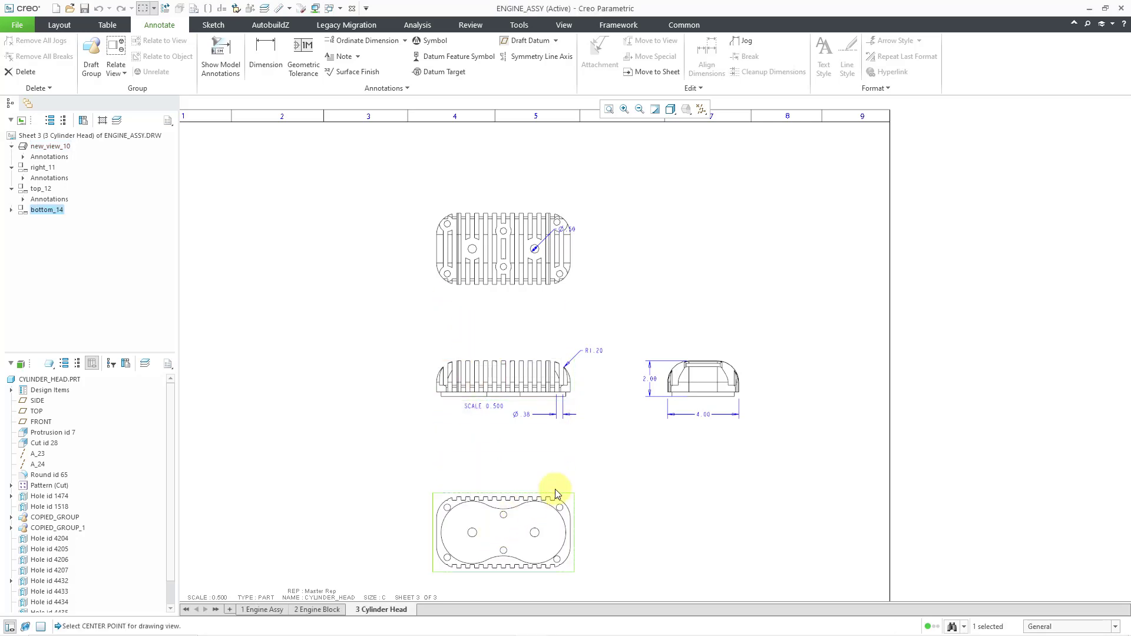
pyautogui.click(659, 478)
# Dimension the horizontal center distance between the two larger inner holes in the bottom view, placing it above the view.
pyautogui.moveTo(658, 478)
pyautogui.mouseDown(button='middle')
pyautogui.moveTo(677, 379)
pyautogui.moveTo(636, 399)
pyautogui.mouseUp(button='middle')
pyautogui.scroll(-1, 511, 486)
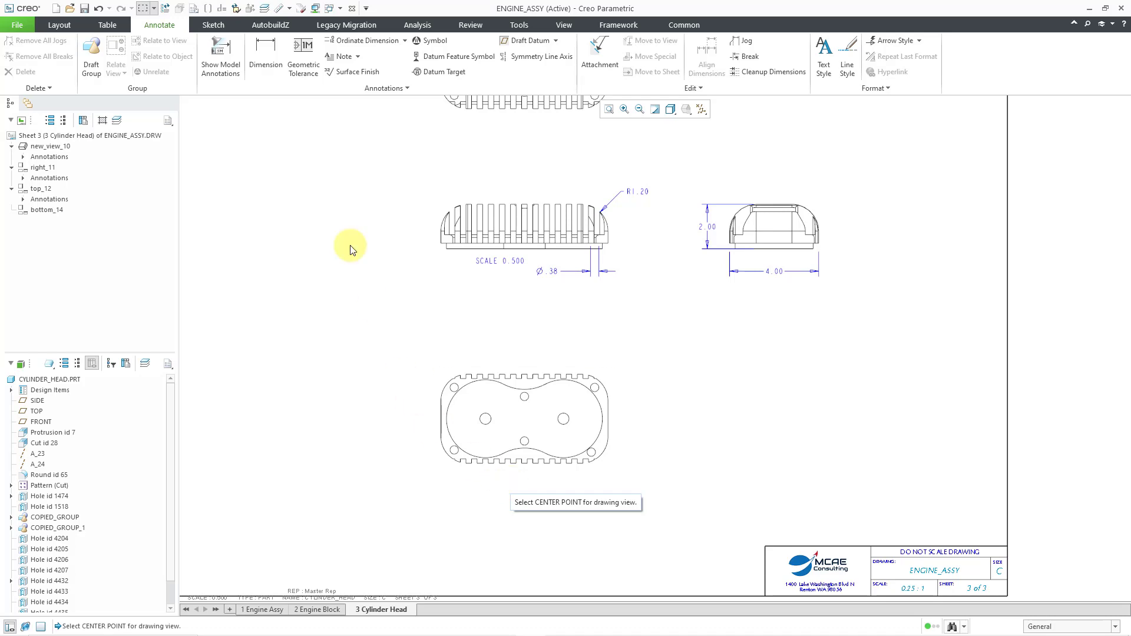
pyautogui.click(265, 54)
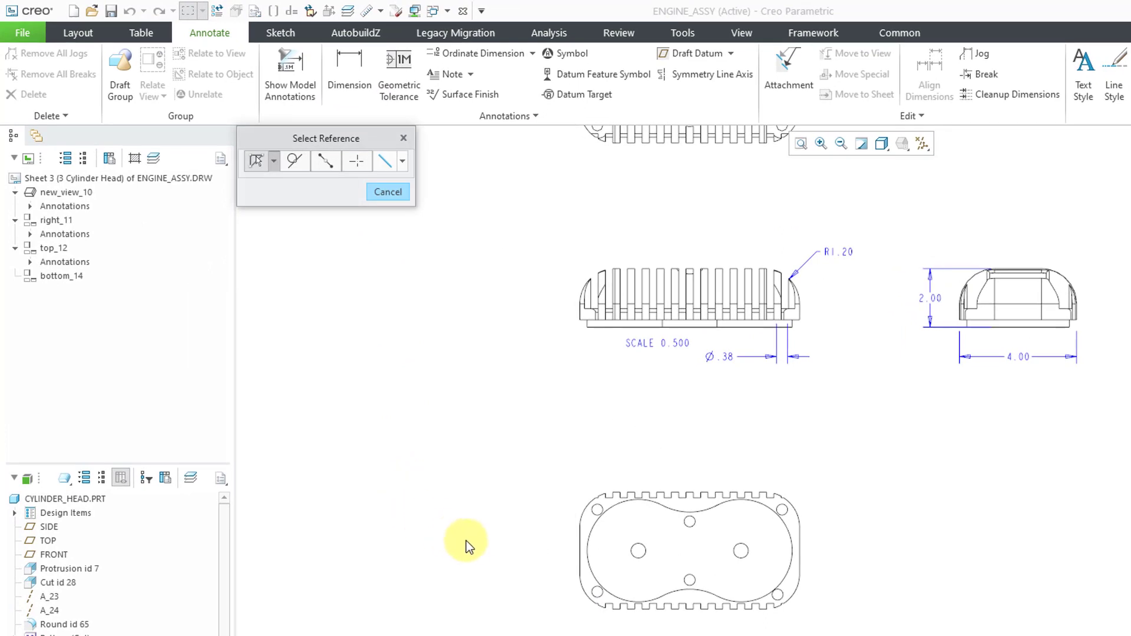
pyautogui.click(647, 557)
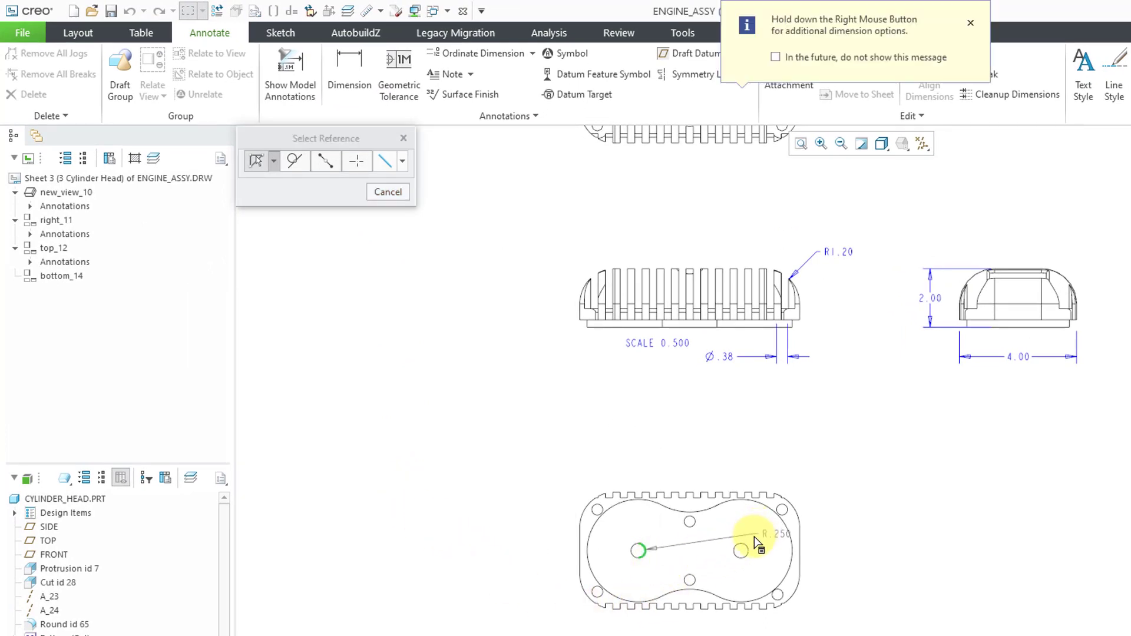
pyautogui.keyDown('ctrl'); pyautogui.click(749, 548); pyautogui.keyUp('ctrl')
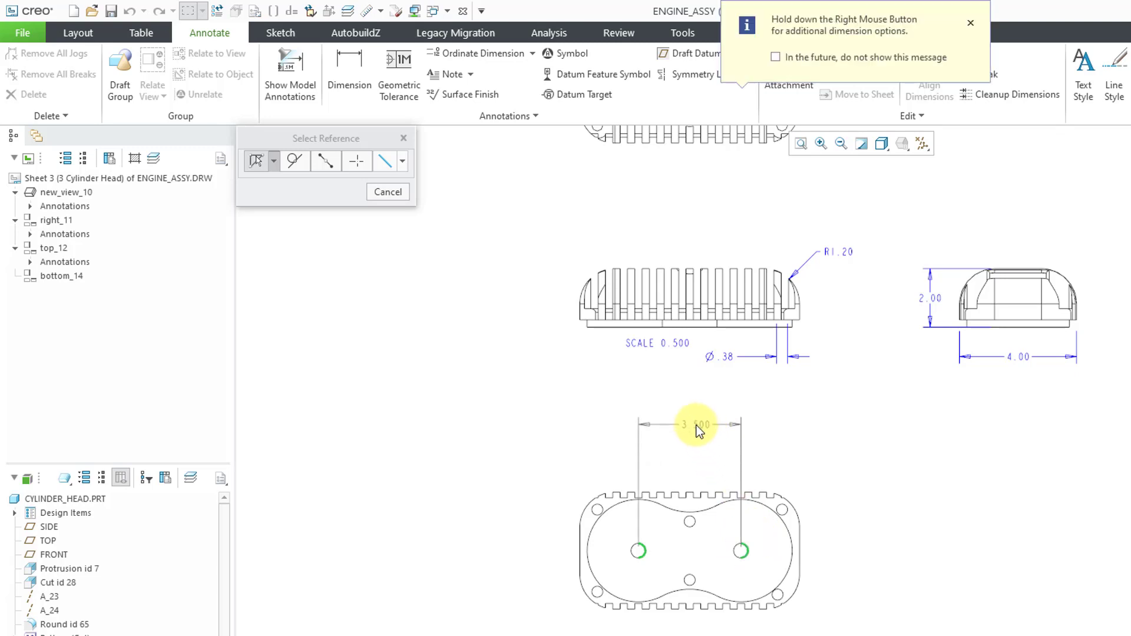
pyautogui.middleClick(692, 434)
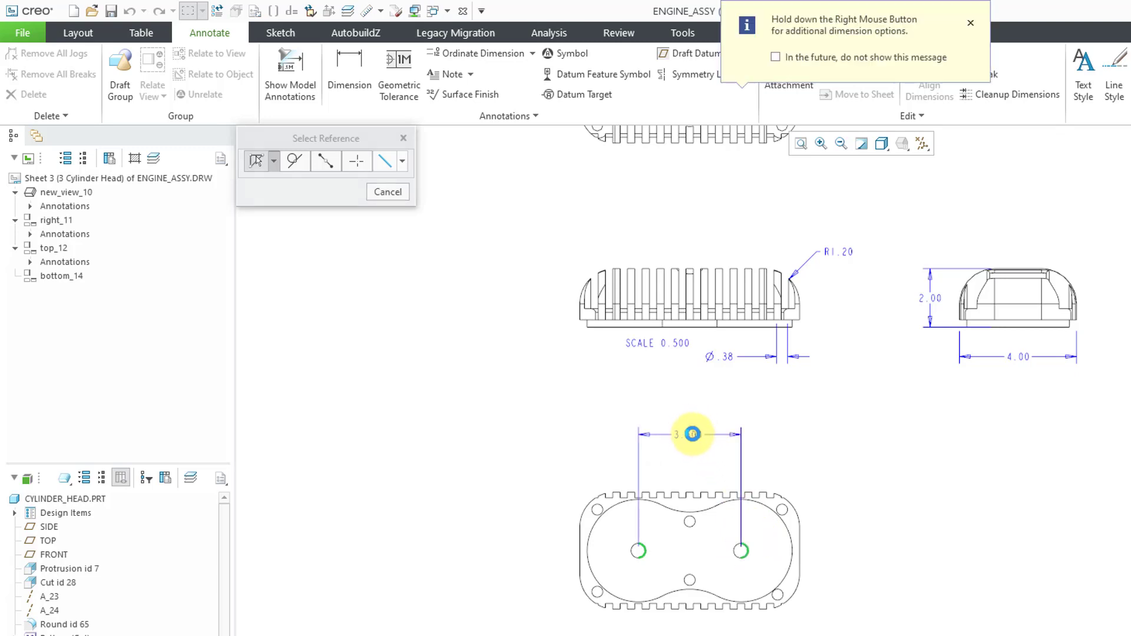
# Dimension the vertical distance between the two small middle holes in the bottom view, placing it to the right of the view.
pyautogui.click(700, 521)
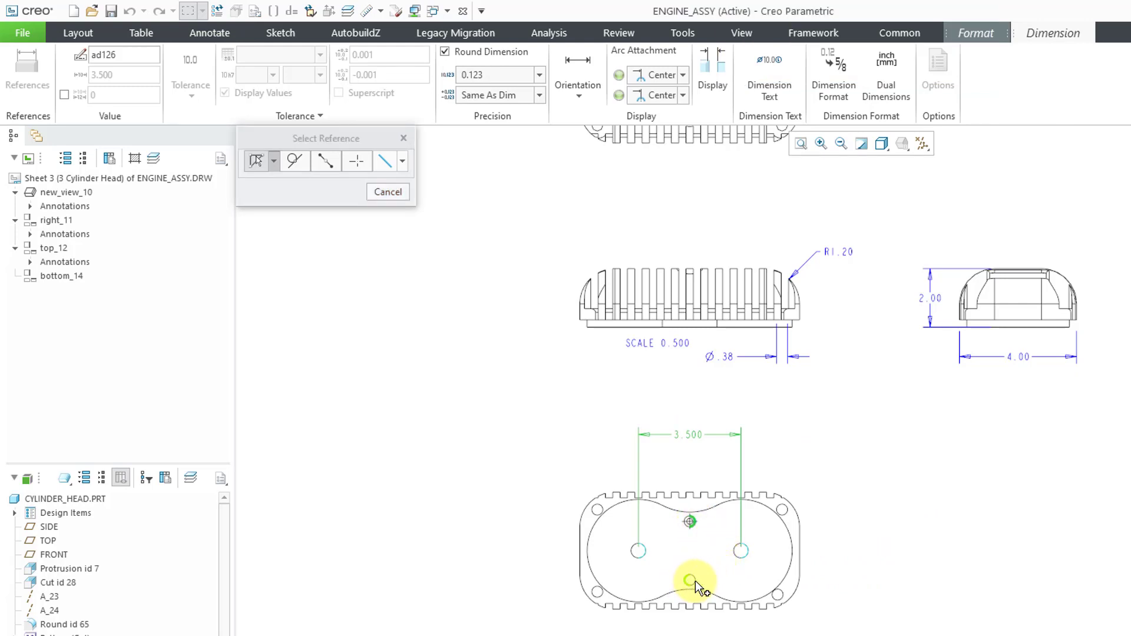
pyautogui.keyDown('ctrl'); pyautogui.click(696, 582); pyautogui.keyUp('ctrl')
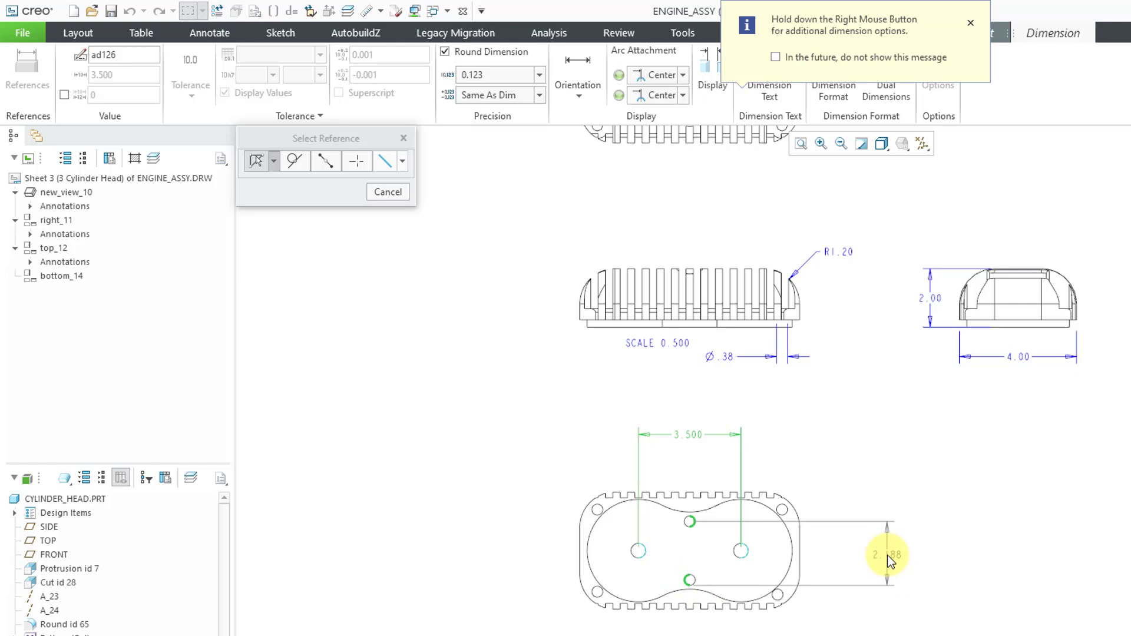
pyautogui.middleClick(889, 553)
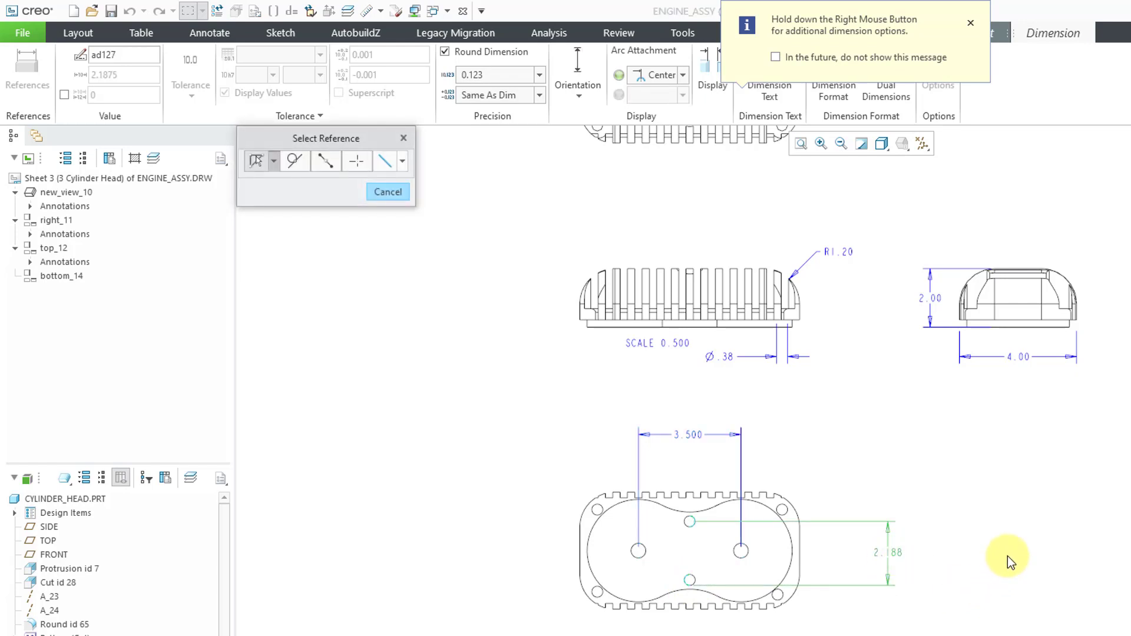
pyautogui.click(973, 561)
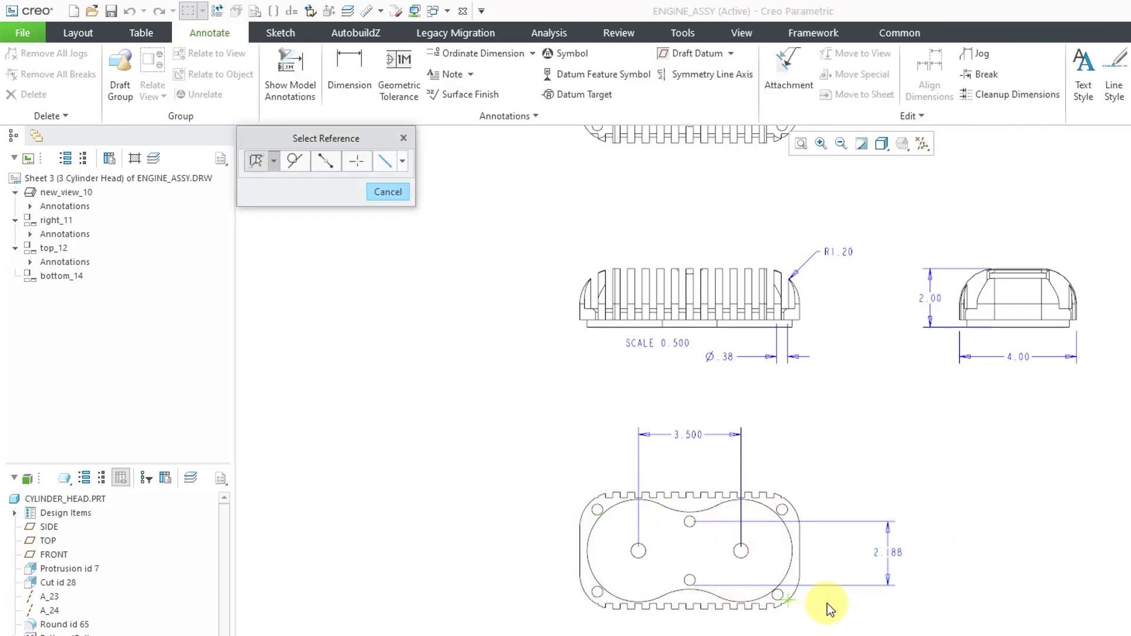
# Add a diameter dimension to the large left arc of the bottom view's inner contour, placing it to the view's upper left.
pyautogui.click(591, 547)
pyautogui.rightClick(490, 428)
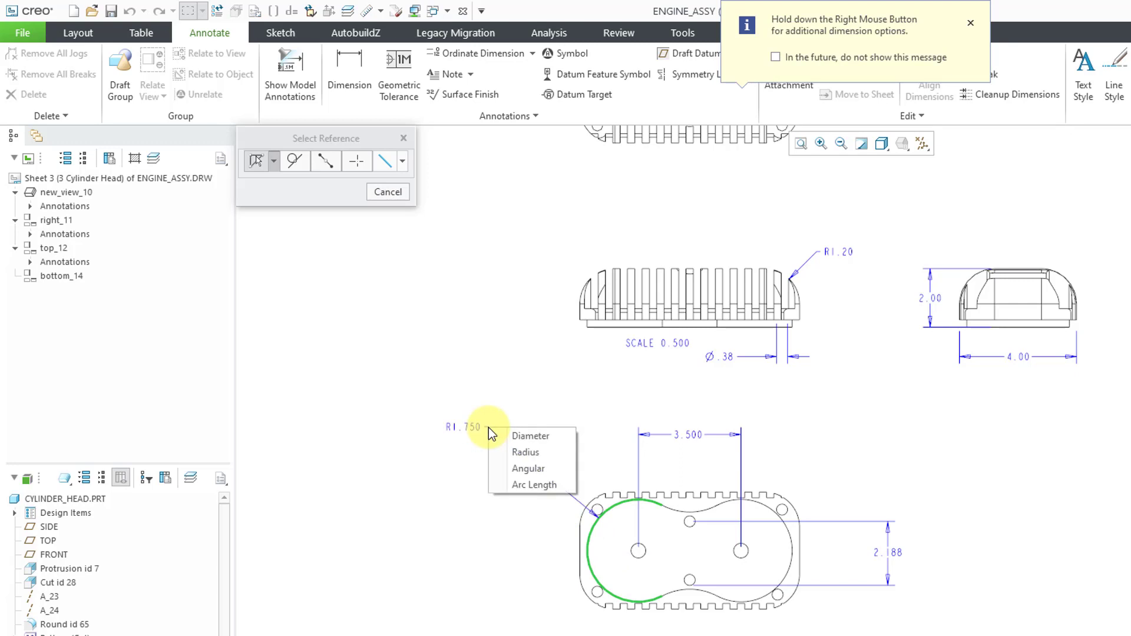
pyautogui.click(547, 437)
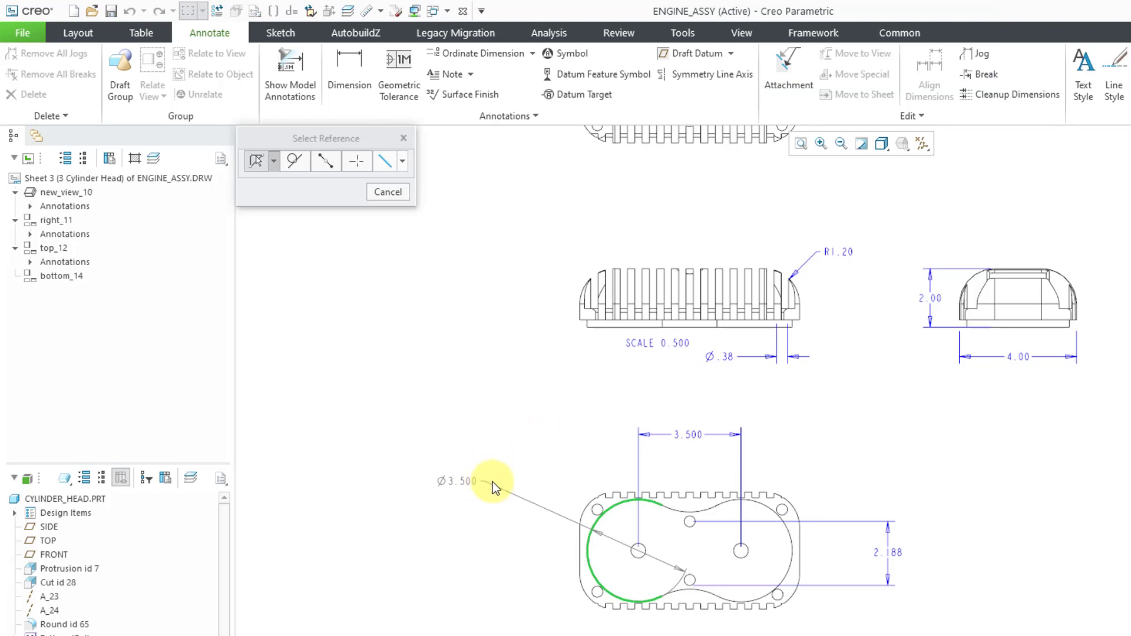
pyautogui.middleClick(500, 487)
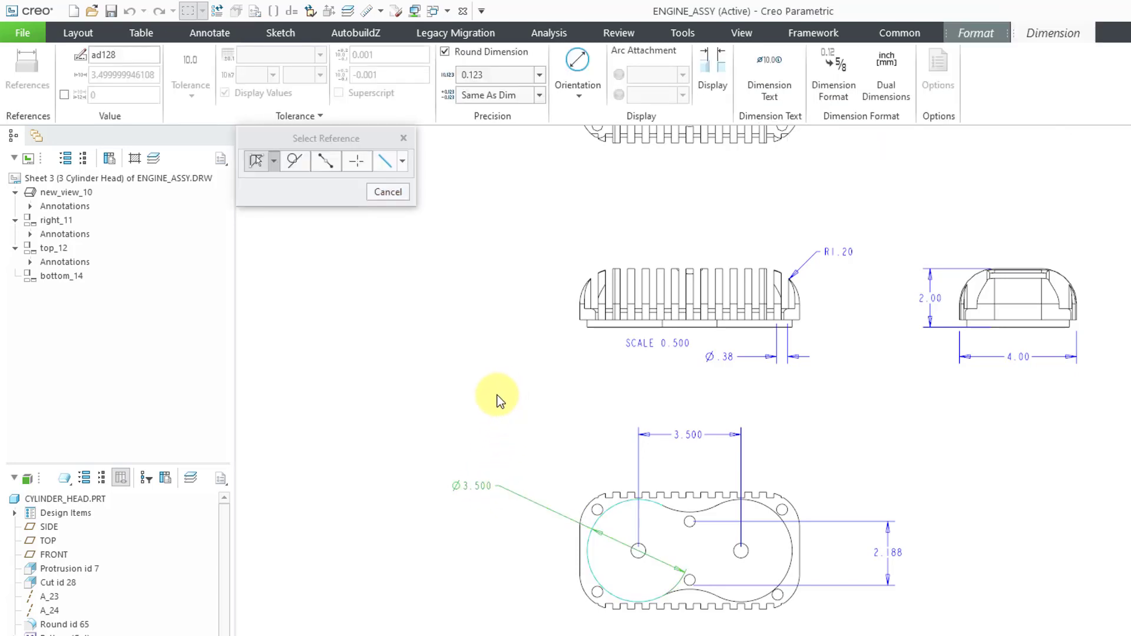
# End the Dimension command and flip the new diameter dimension's arrows so a single arrow points at the arc from outside.
pyautogui.middleClick(502, 398)
pyautogui.click(476, 488)
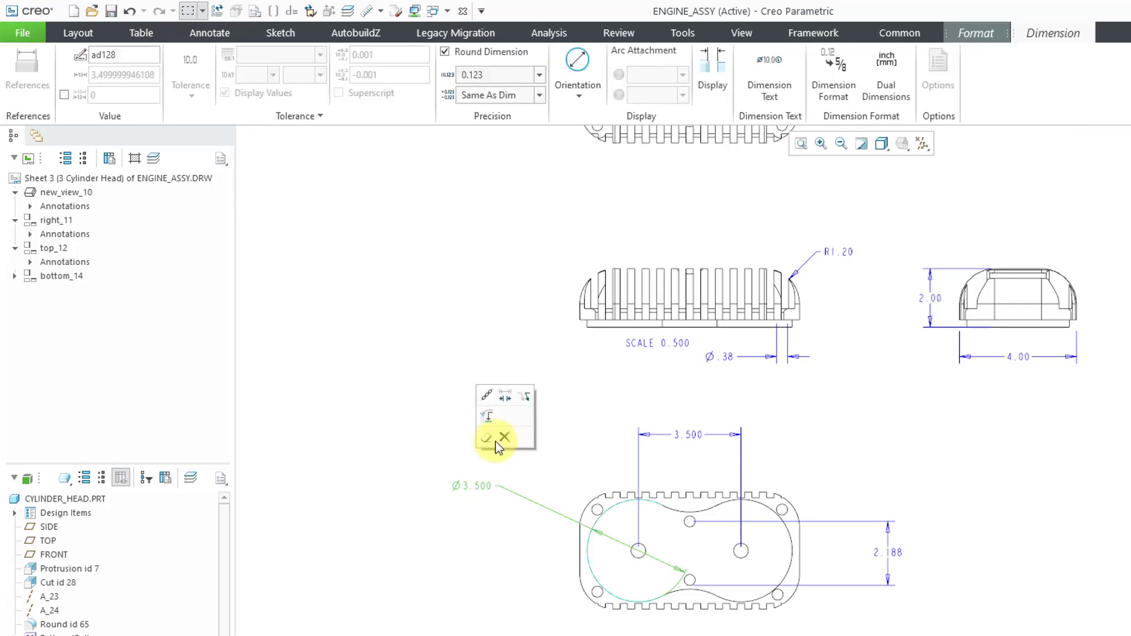
pyautogui.click(505, 399)
pyautogui.click(497, 374)
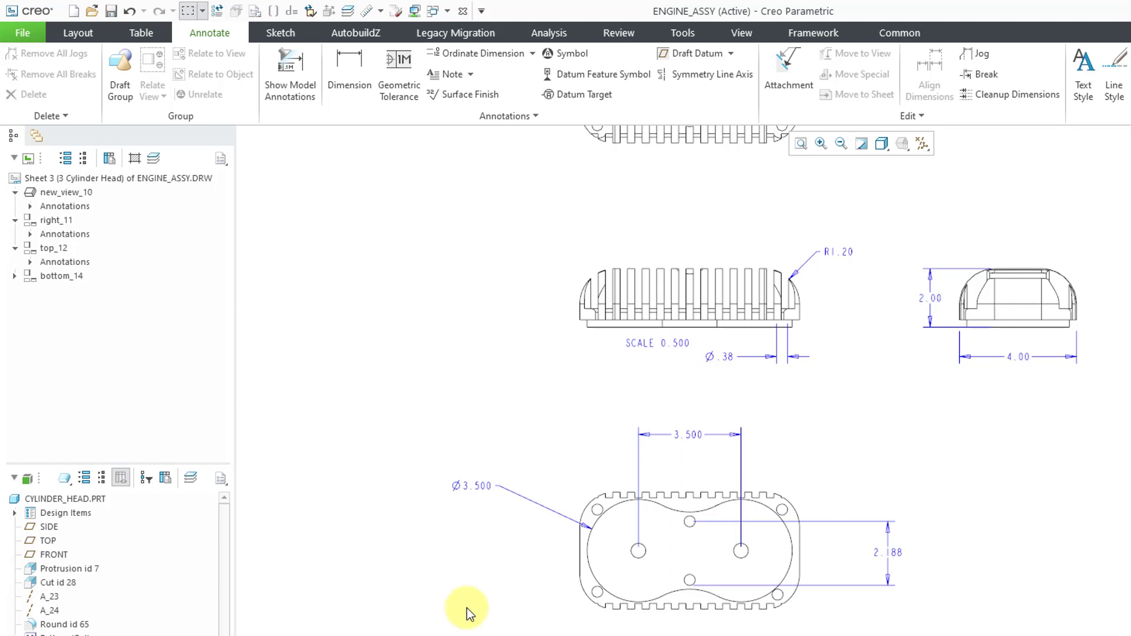
# Create ordinate dimensions above the cylinder head's top view from its left outer edge to the left edges of eight successive fins.
pyautogui.moveTo(564, 381)
pyautogui.mouseDown(button='middle')
pyautogui.moveTo(582, 484)
pyautogui.moveTo(575, 601)
pyautogui.moveTo(592, 570)
pyautogui.mouseUp(button='middle')
pyautogui.scroll(4, 604, 342)
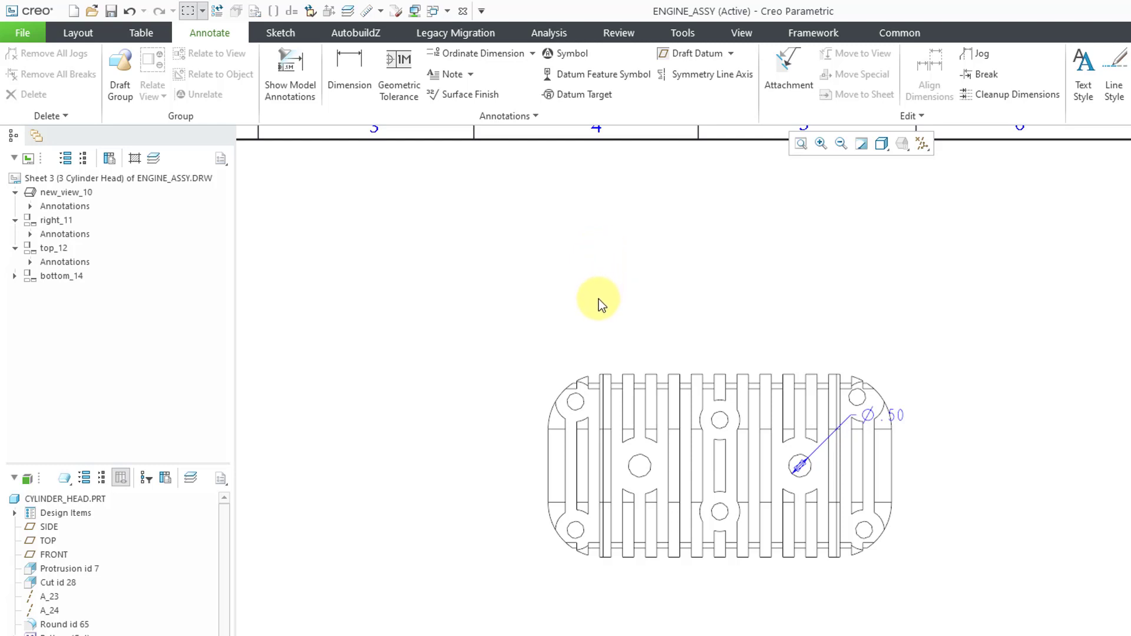
pyautogui.click(534, 54)
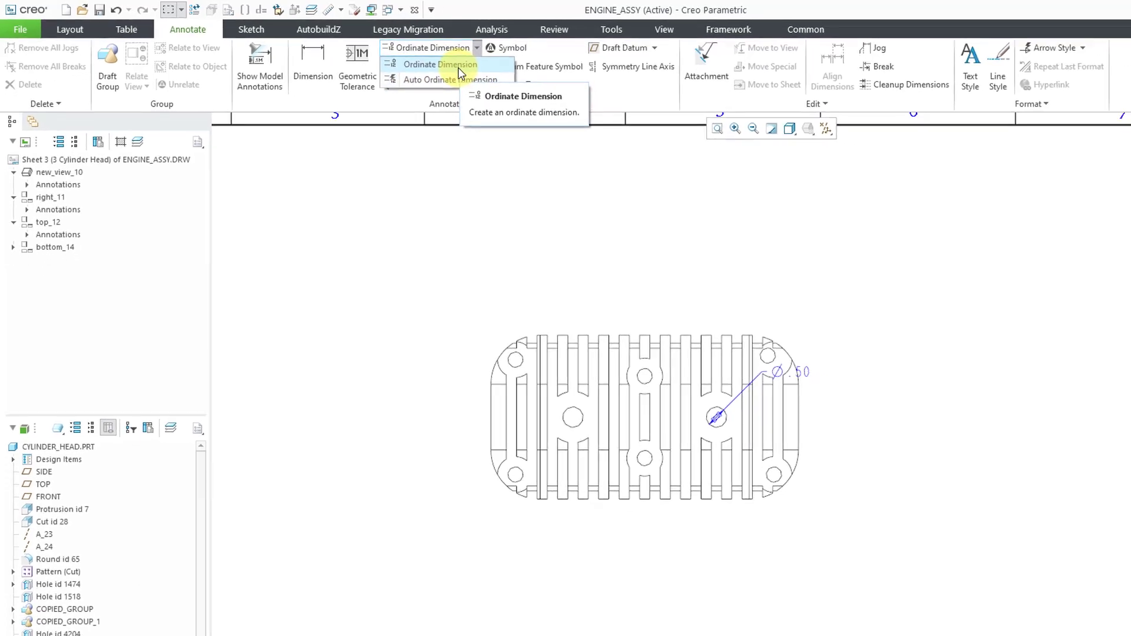
pyautogui.click(388, 58)
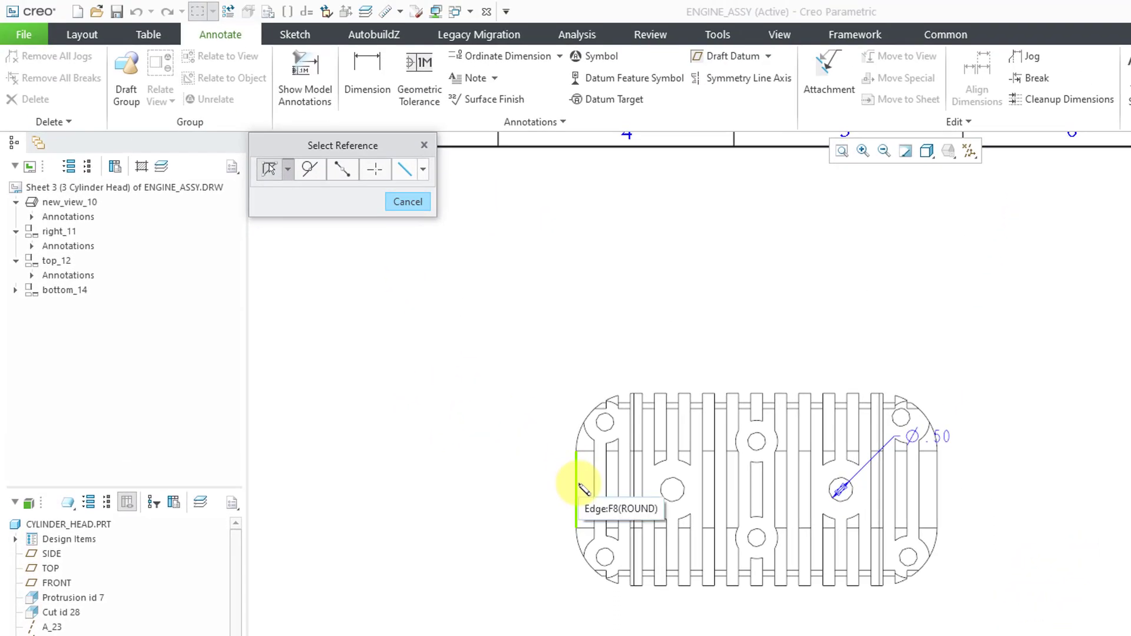
pyautogui.click(578, 486)
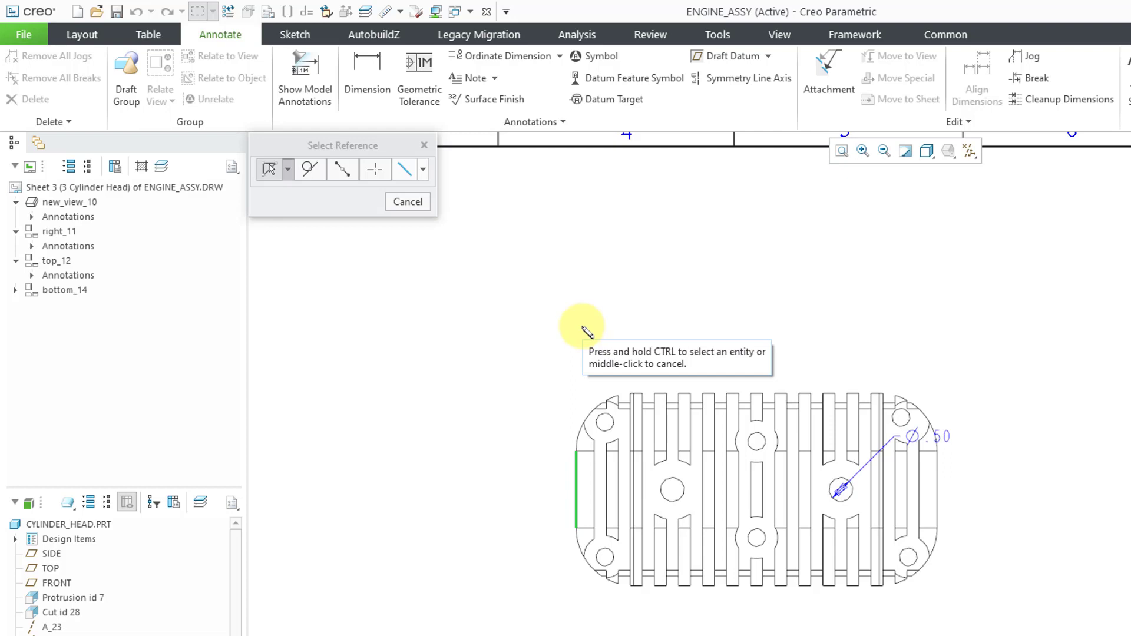
pyautogui.click(632, 406)
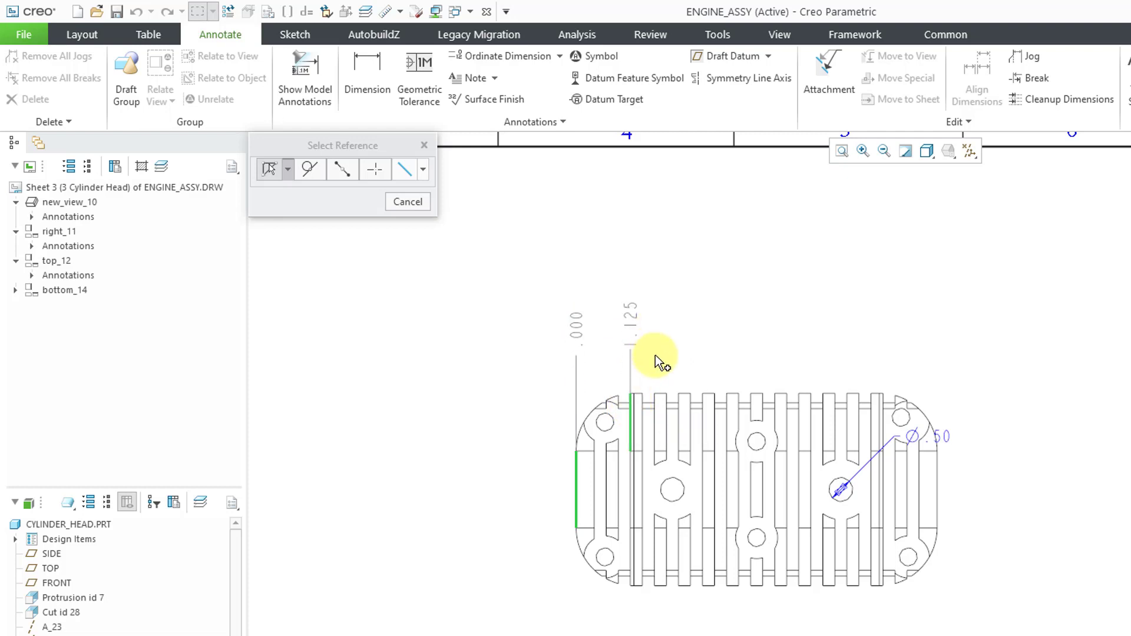
pyautogui.click(655, 401)
pyautogui.click(680, 404)
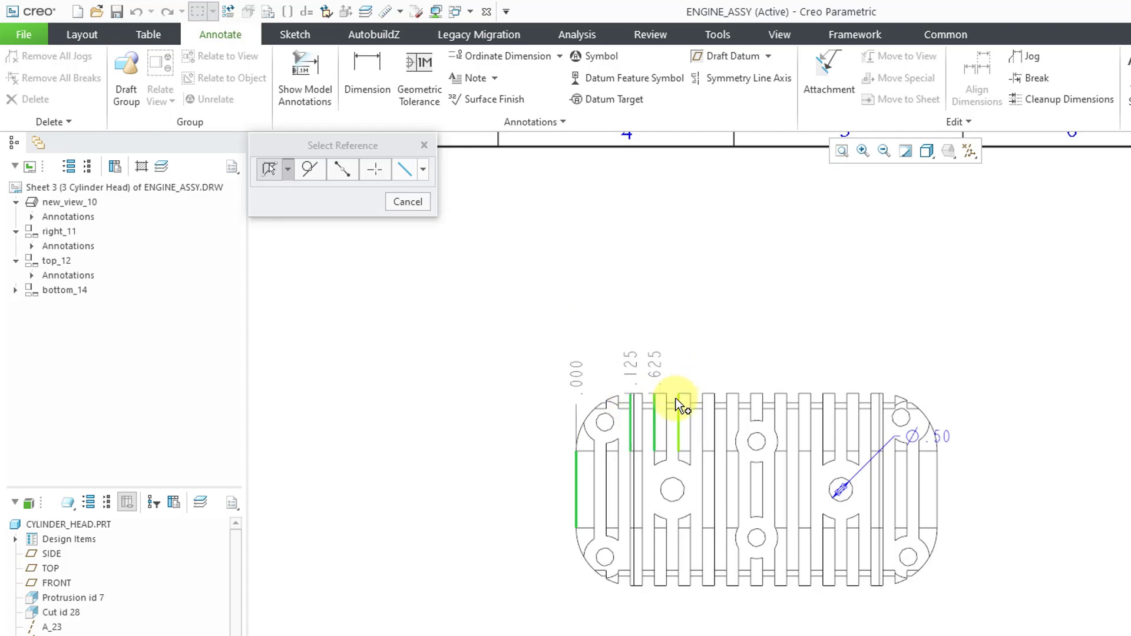
pyautogui.click(705, 400)
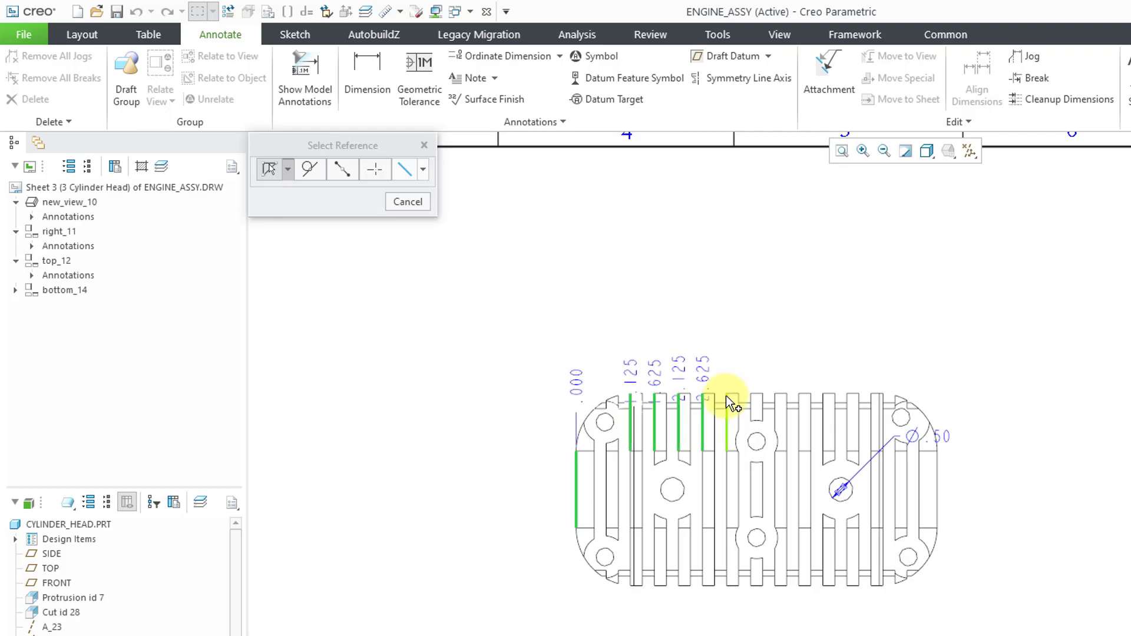
pyautogui.click(728, 402)
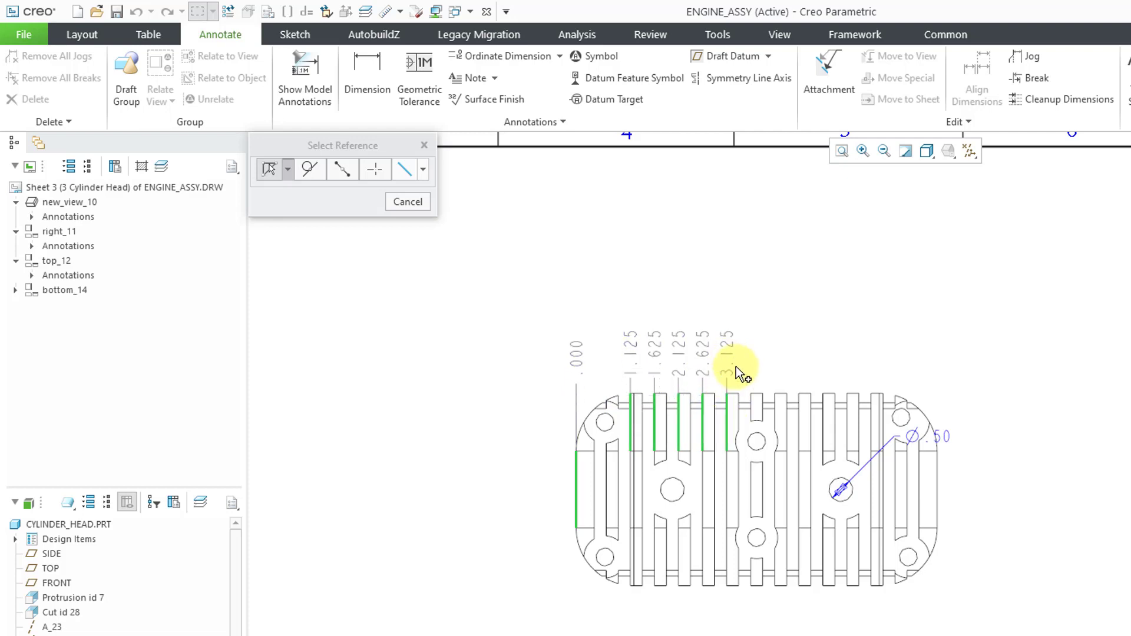
pyautogui.click(750, 403)
pyautogui.click(779, 399)
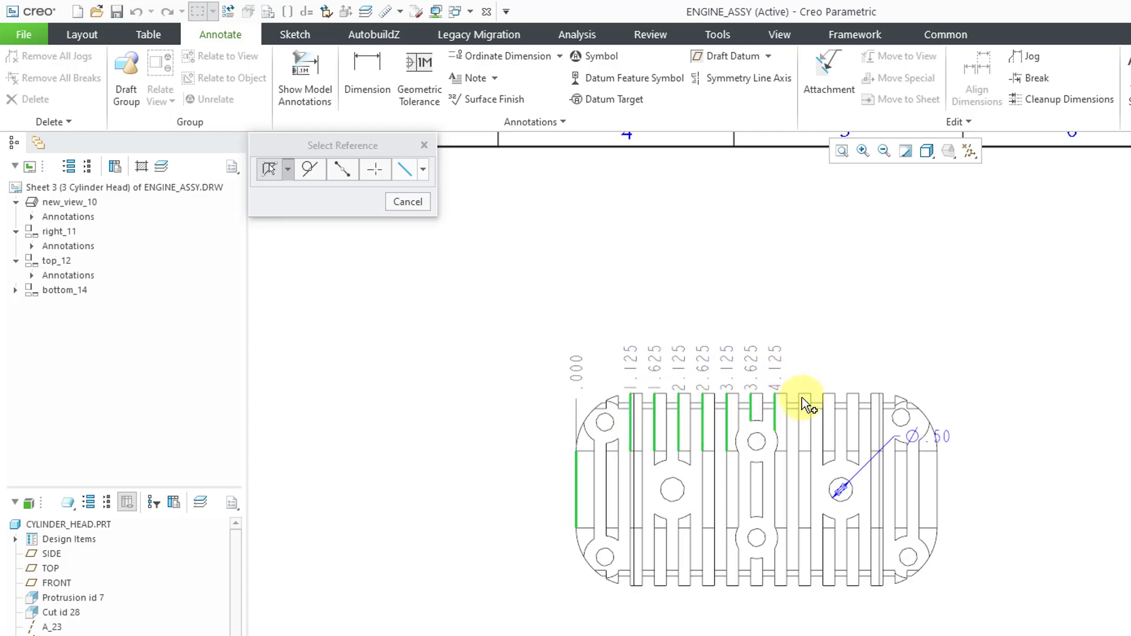
pyautogui.click(798, 392)
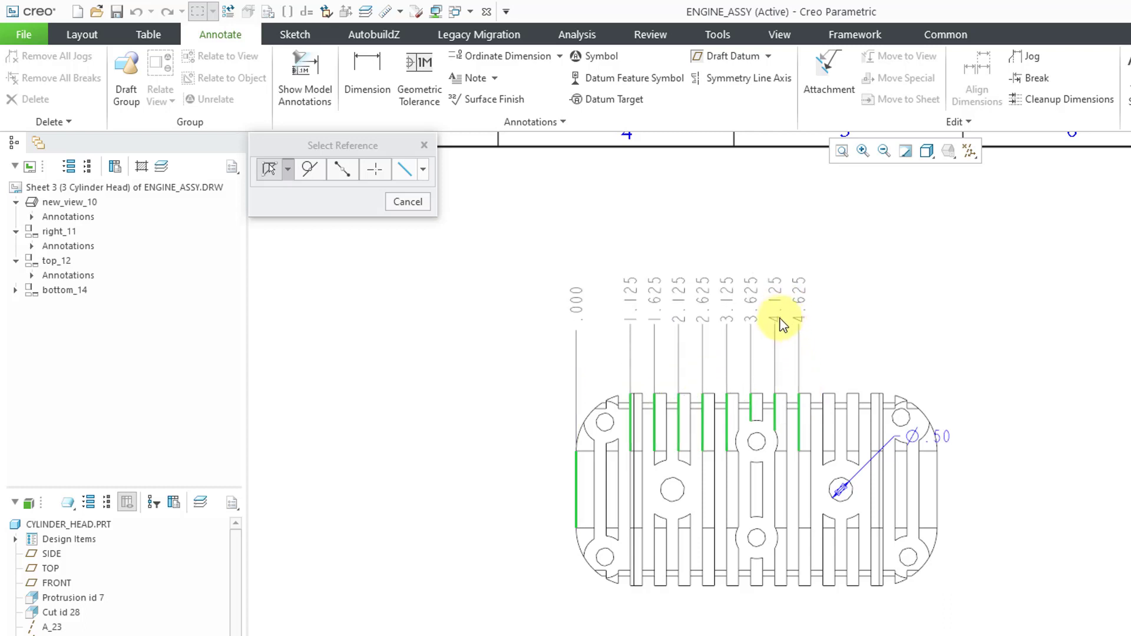
pyautogui.middleClick(690, 324)
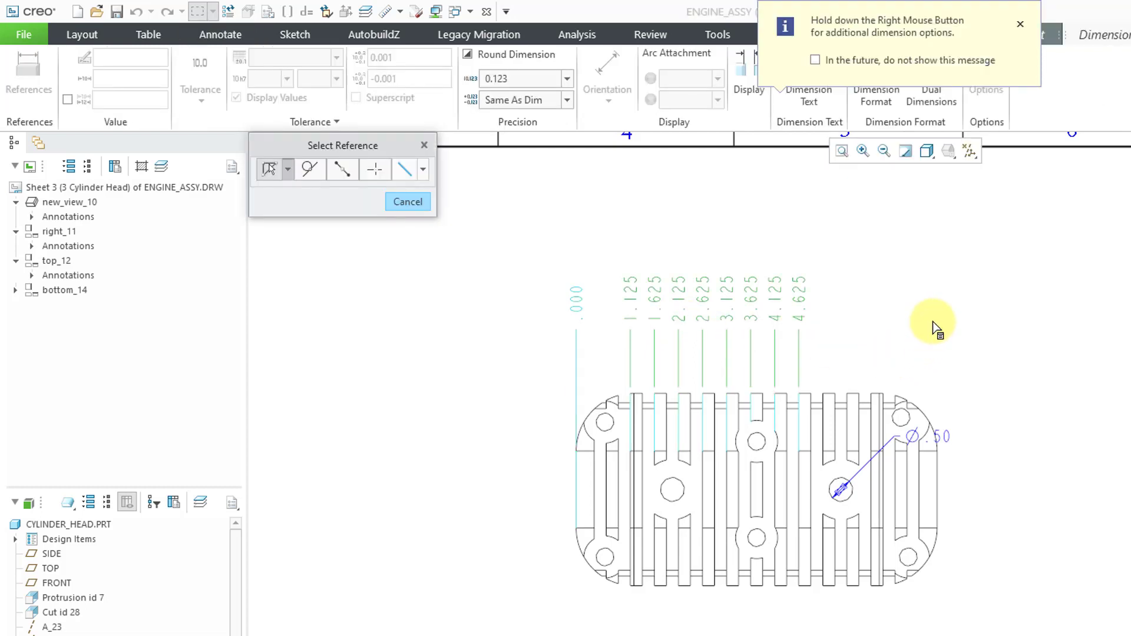
pyautogui.middleClick(893, 308)
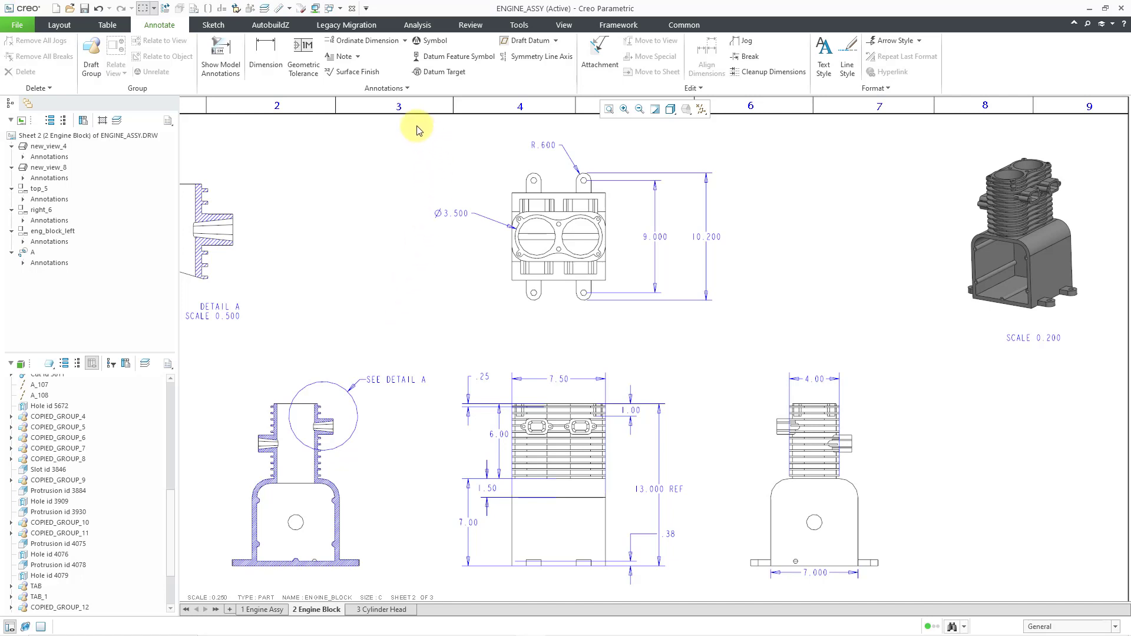
# Clean up the dimensions of the front, top and right views on the 2 Engine Block sheet, with Break witness lines enabled.
pyautogui.moveTo(422, 129); pyautogui.dragTo(907, 580)
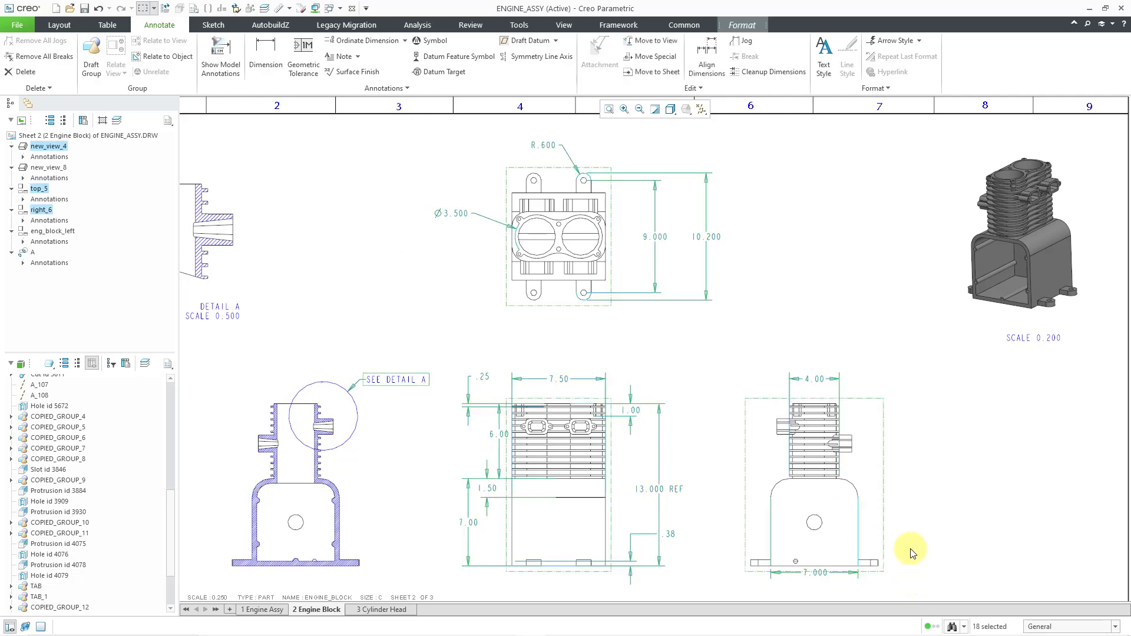
pyautogui.rightClick(799, 217)
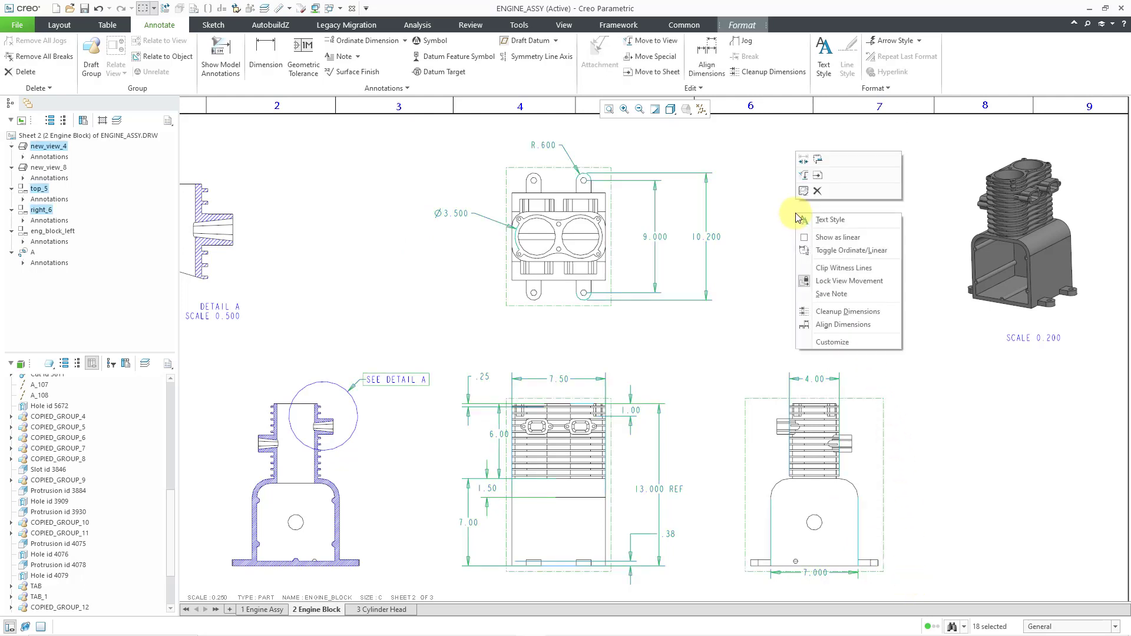
pyautogui.click(880, 312)
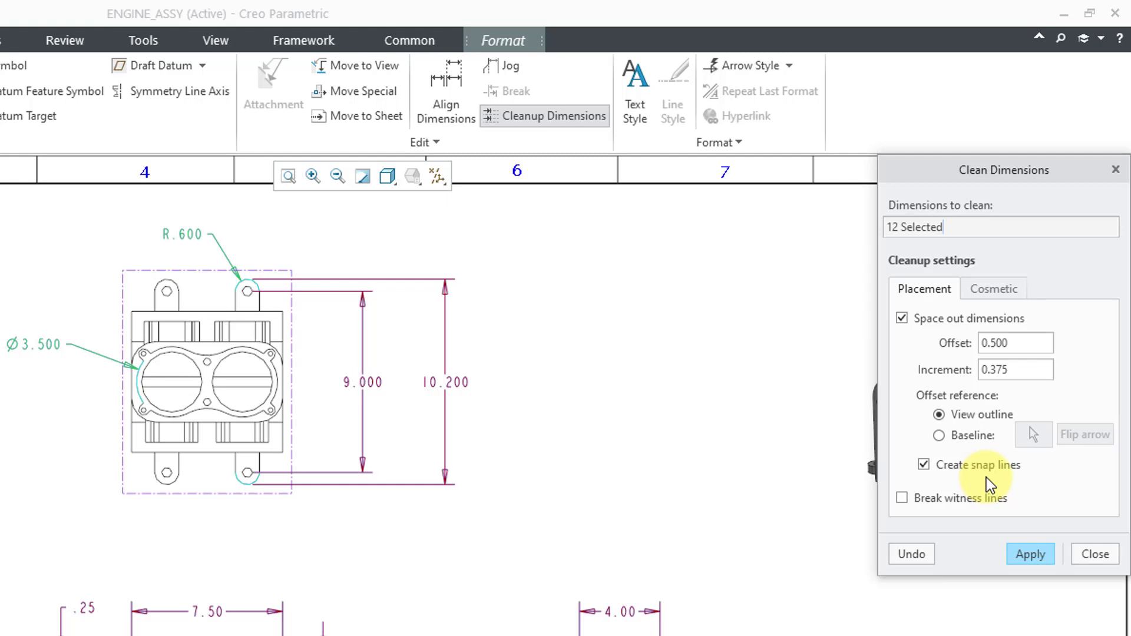
pyautogui.click(904, 502)
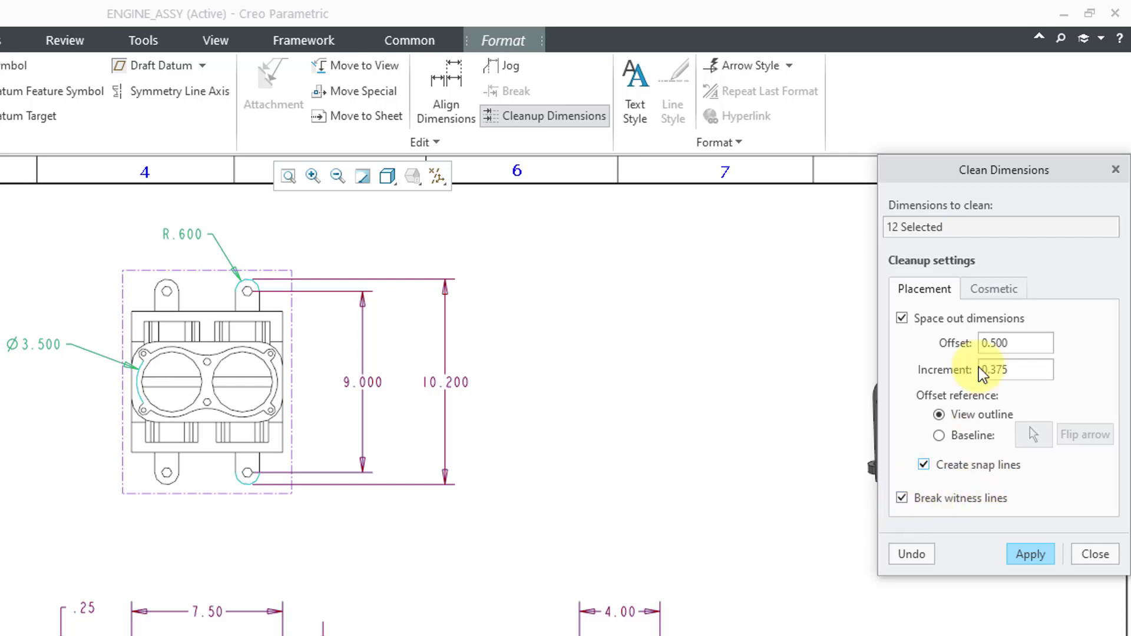
pyautogui.click(996, 291)
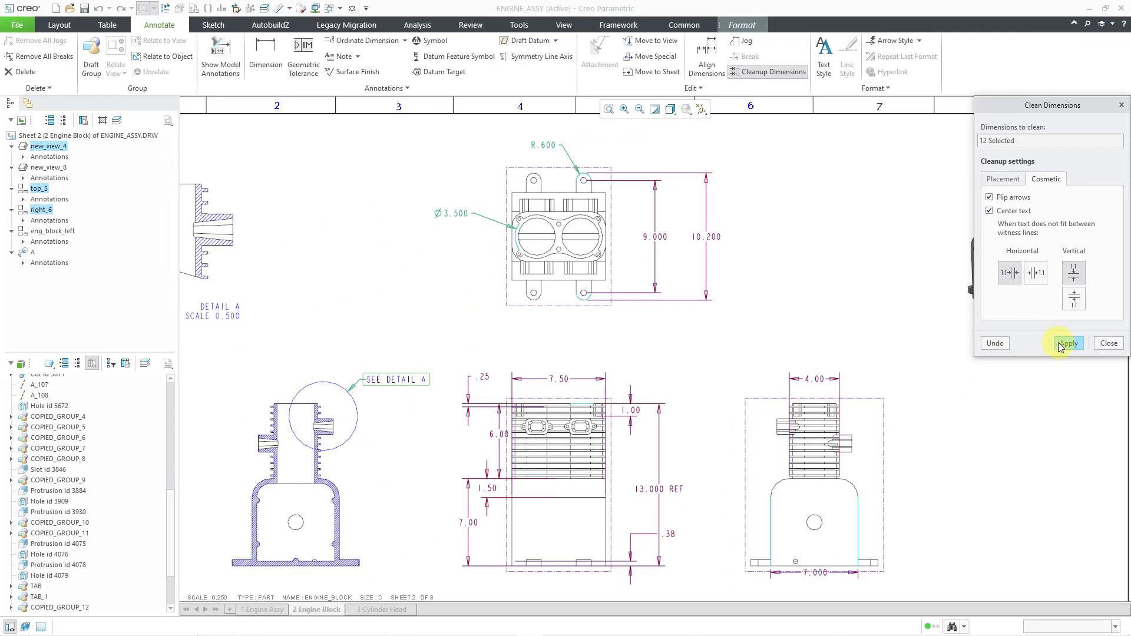
pyautogui.click(1066, 343)
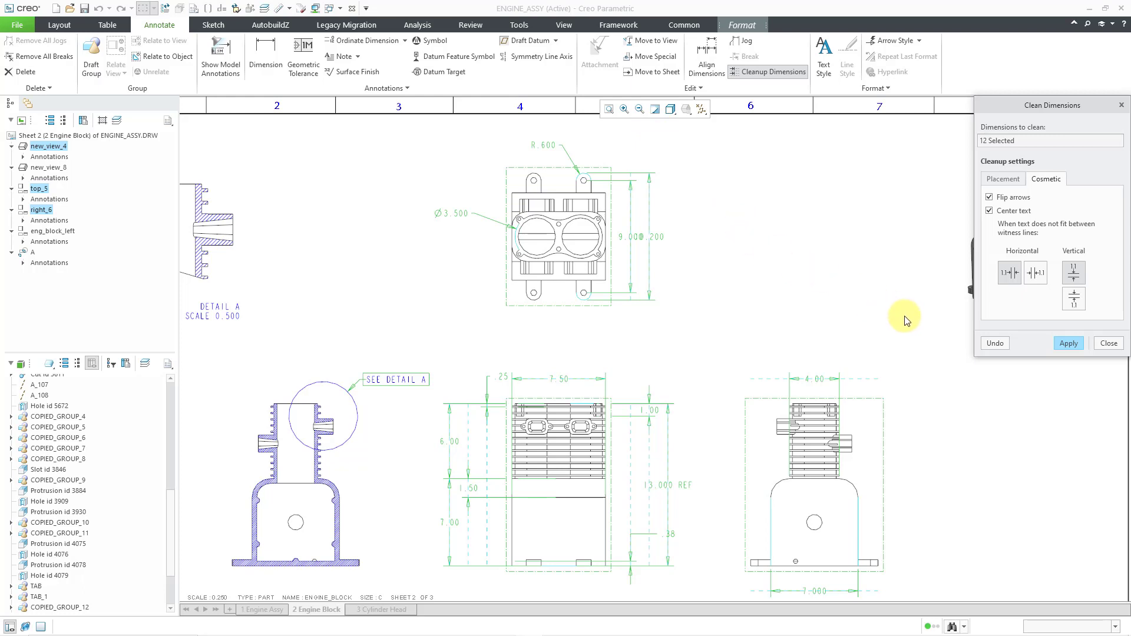
pyautogui.click(1109, 345)
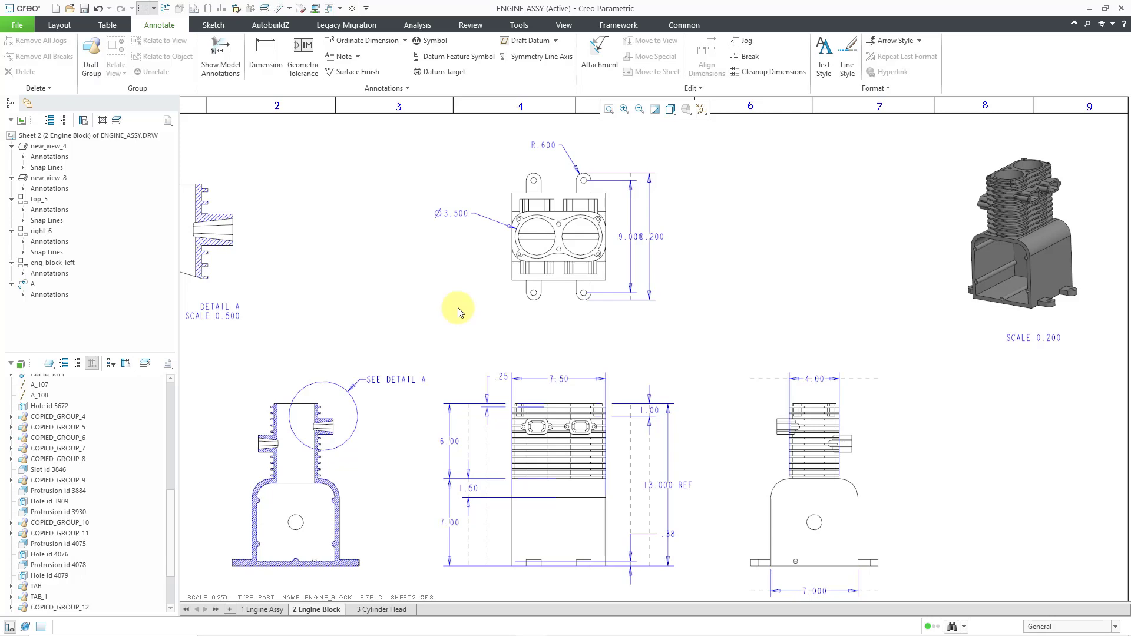
# Examine the snap lines around the front view, check the Engine Block sheet in the print preview, and close the print setup.
pyautogui.scroll(2, 501, 580)
pyautogui.scroll(4, 501, 576)
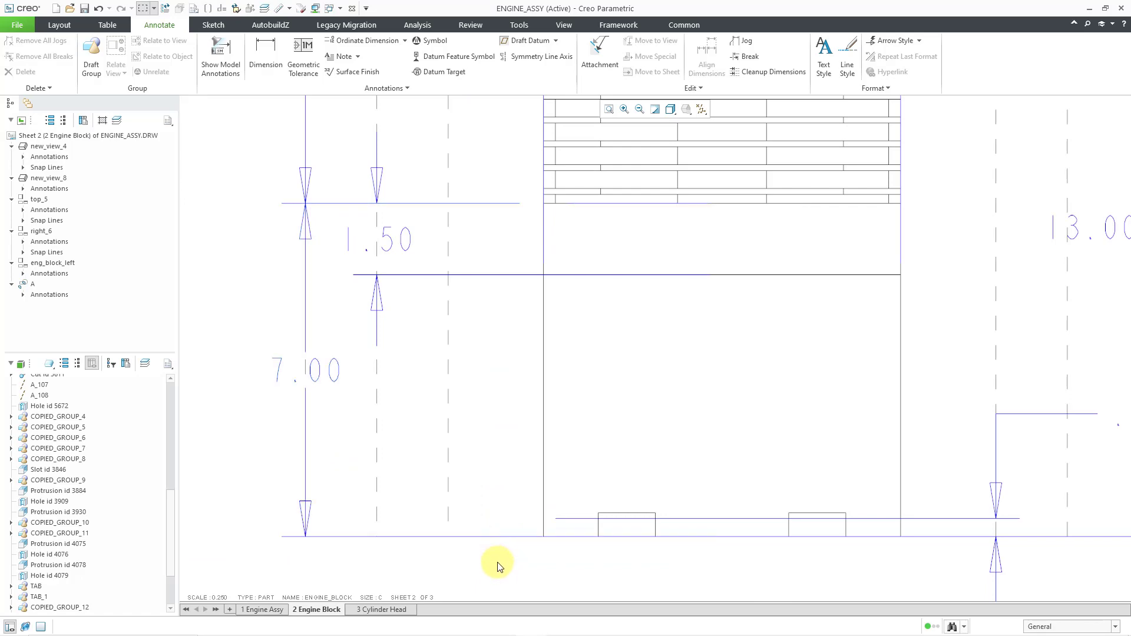
pyautogui.scroll(-5, 486, 510)
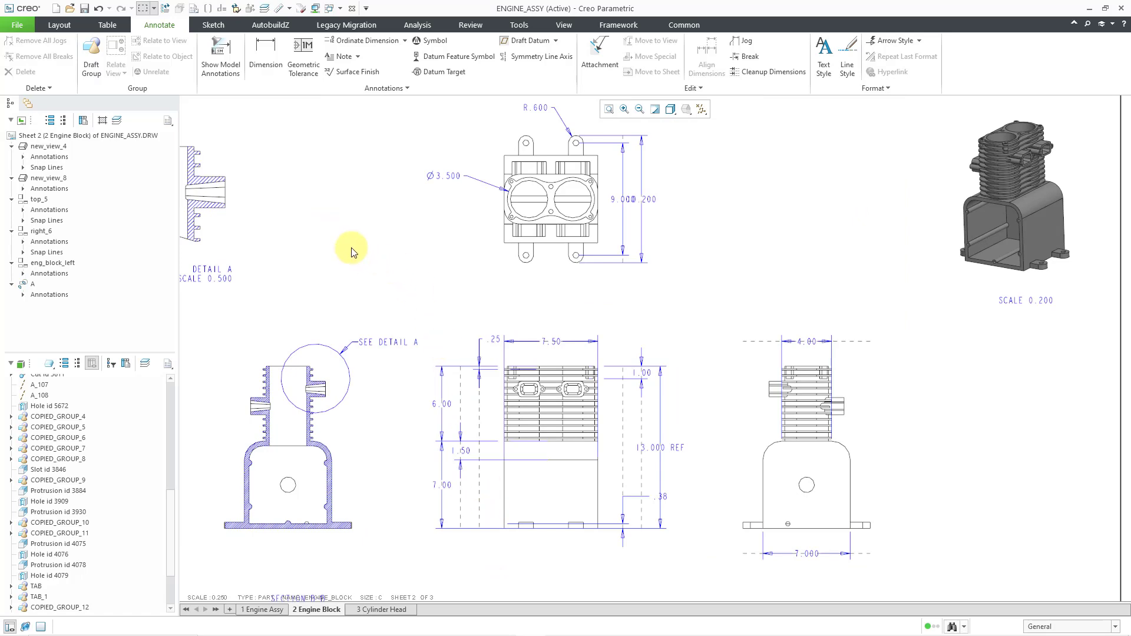
pyautogui.click(18, 26)
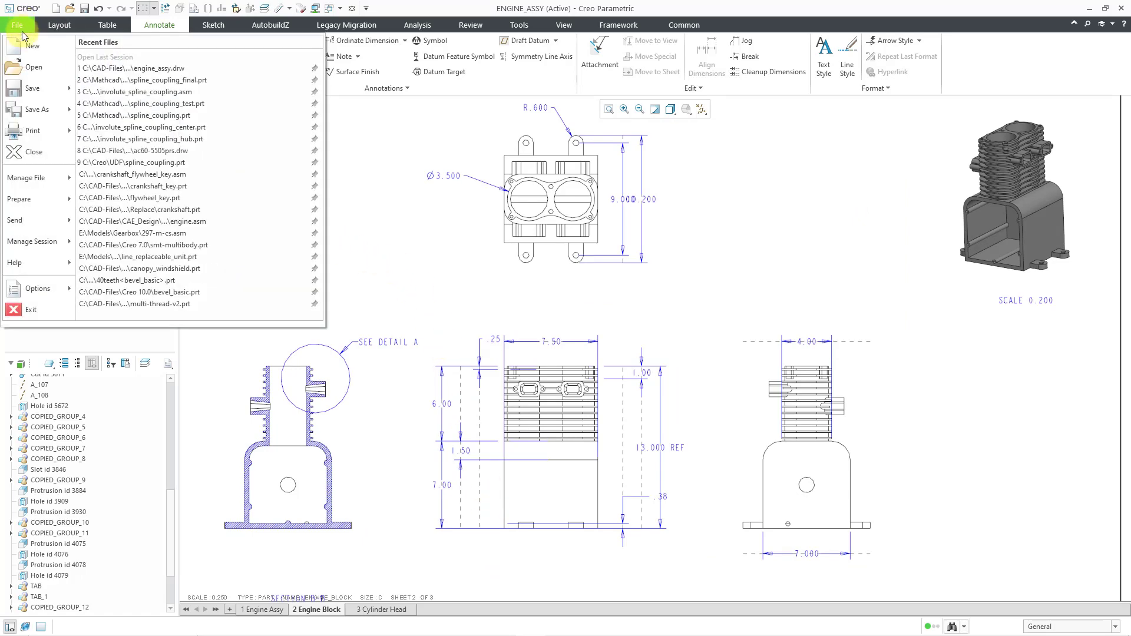
pyautogui.moveTo(37, 129)
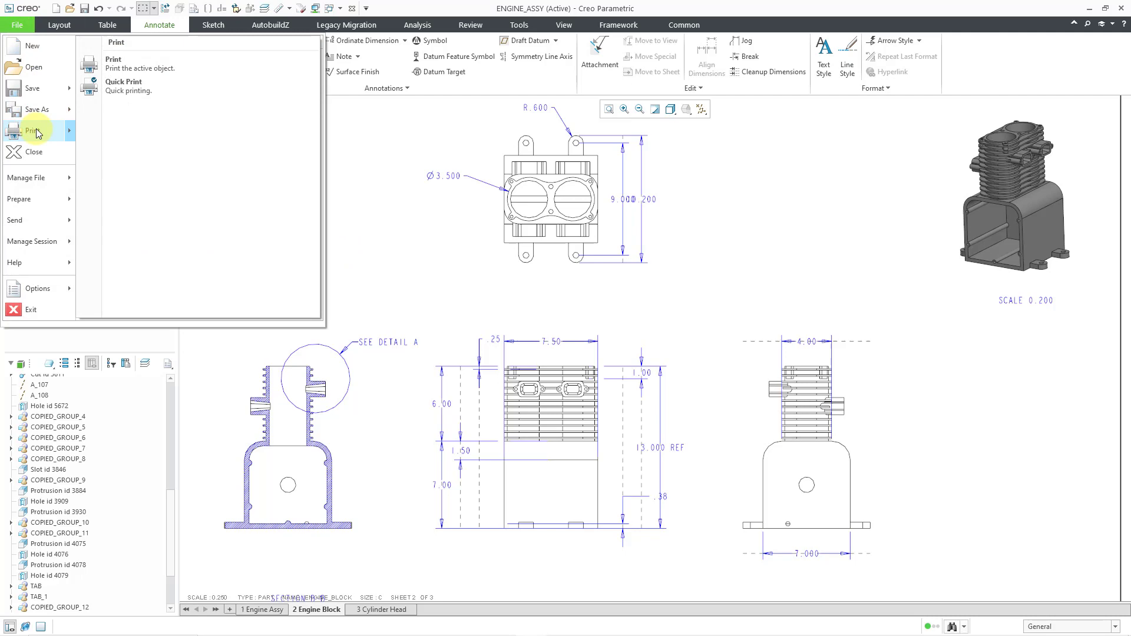
pyautogui.click(111, 61)
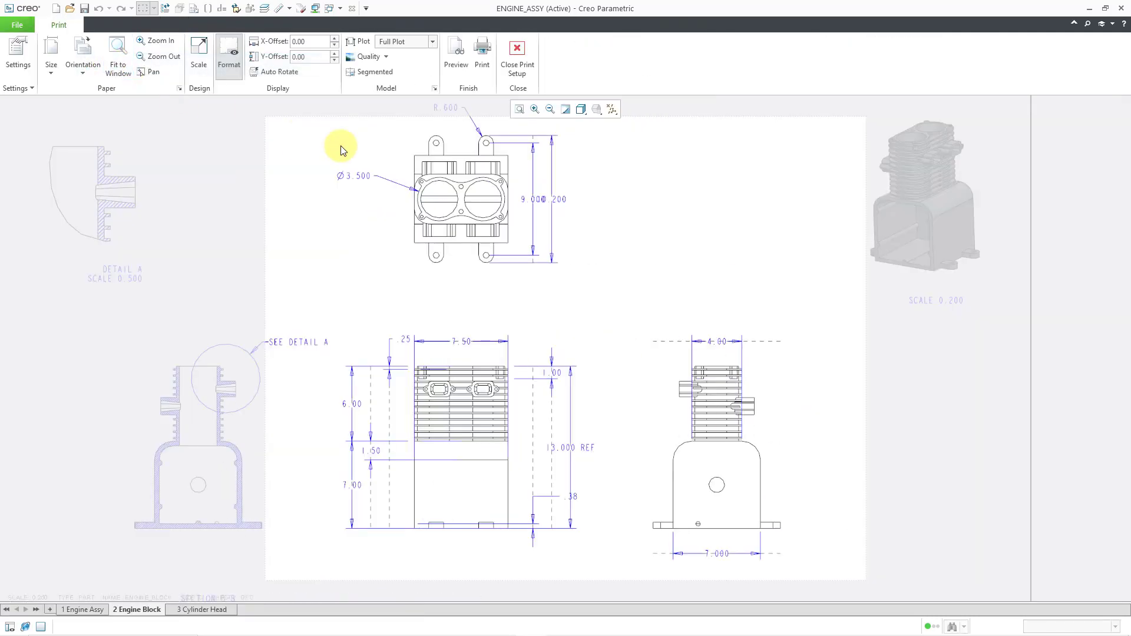
pyautogui.click(460, 57)
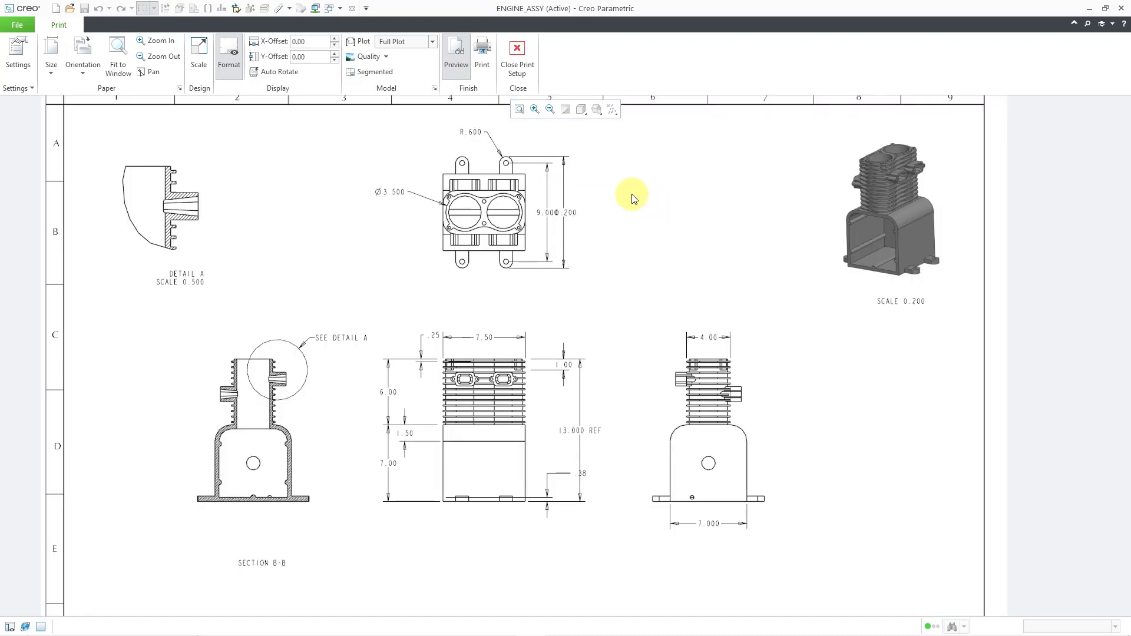
pyautogui.scroll(2, 415, 530)
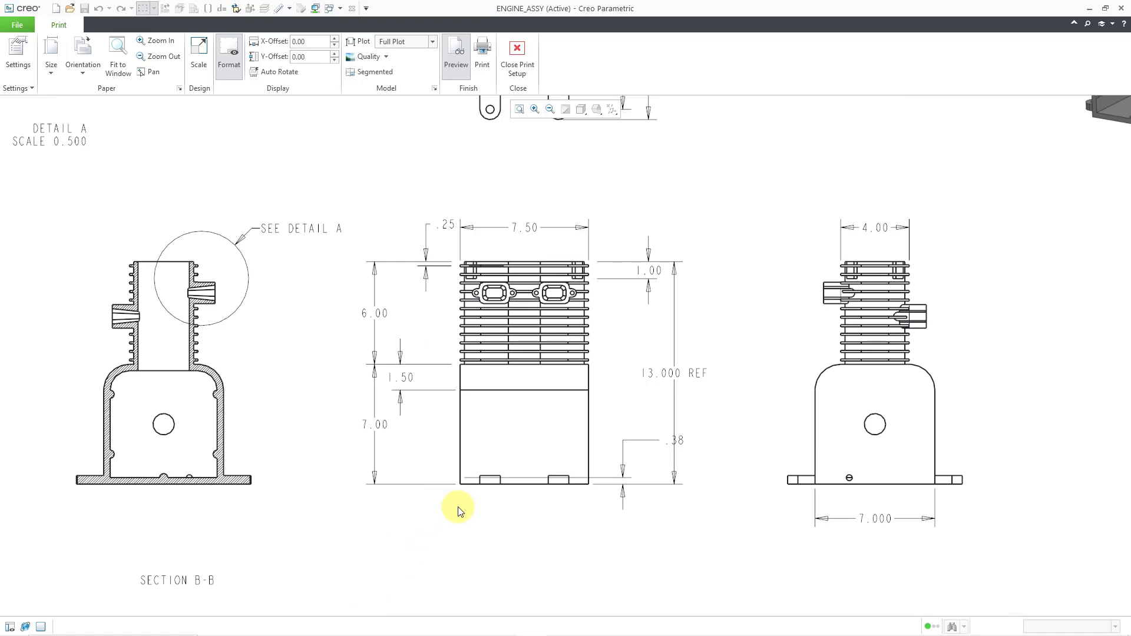
pyautogui.click(523, 71)
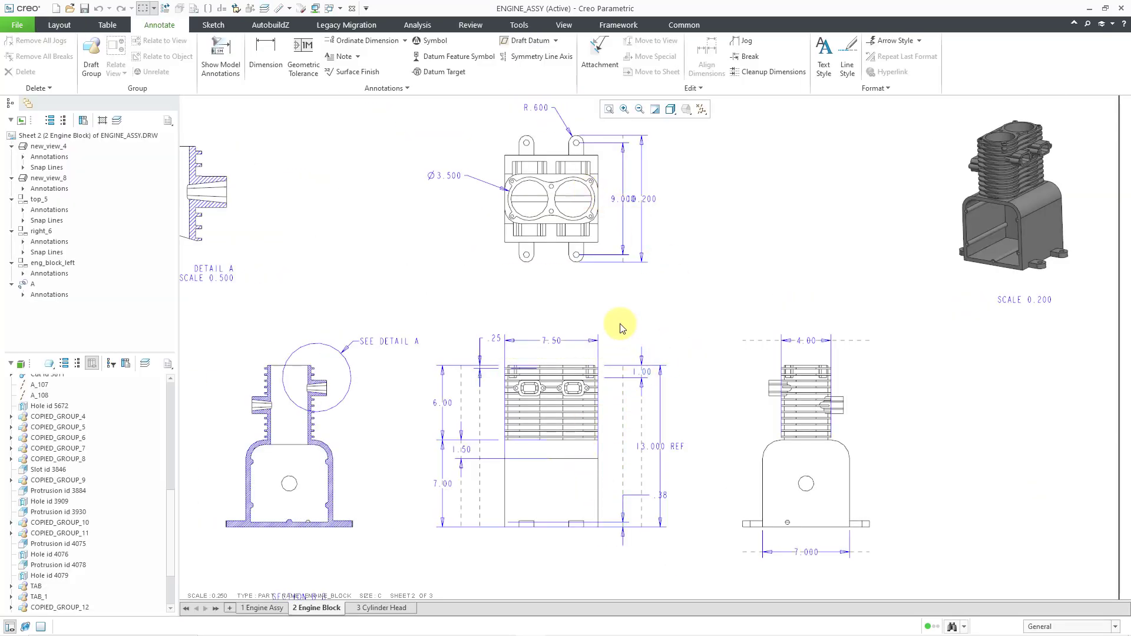
# Limit selection to dimensions, select all dimensions on the Engine Block sheet, and set their precision to two decimal places (0.12).
pyautogui.moveTo(622, 328); pyautogui.dragTo(620, 340, button='middle')
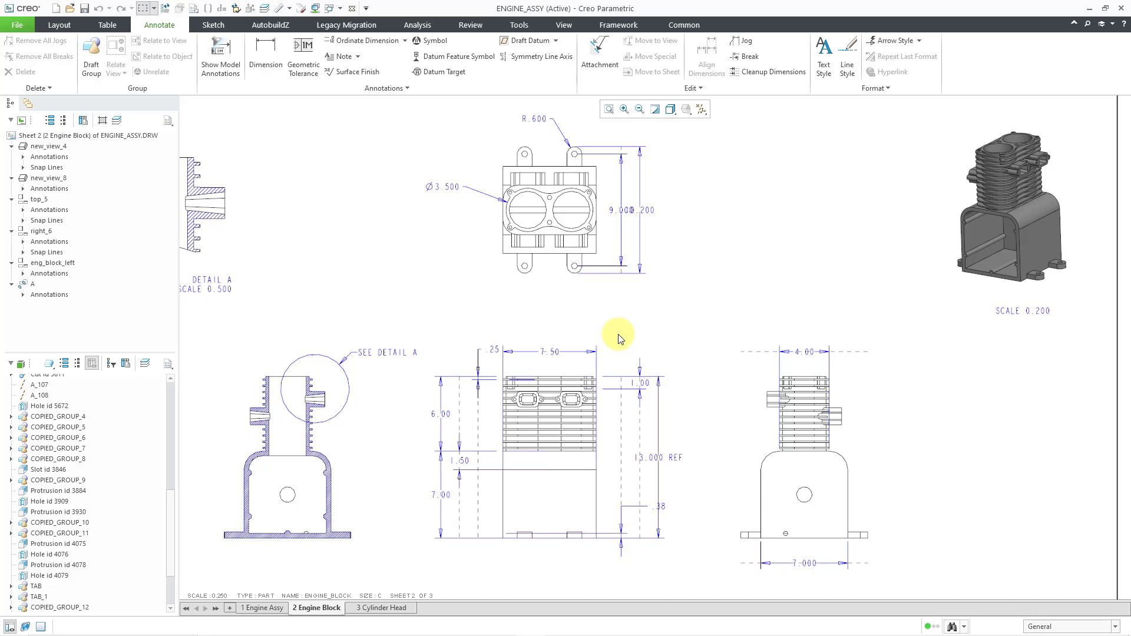
pyautogui.moveTo(617, 356); pyautogui.dragTo(615, 369, button='middle')
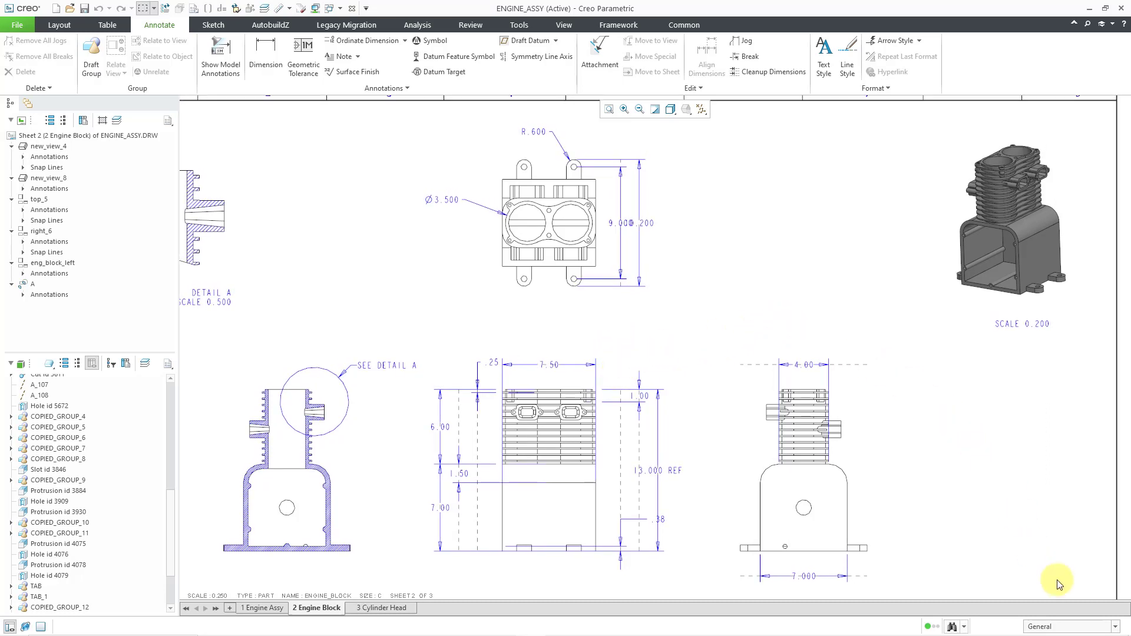
pyautogui.click(1075, 629)
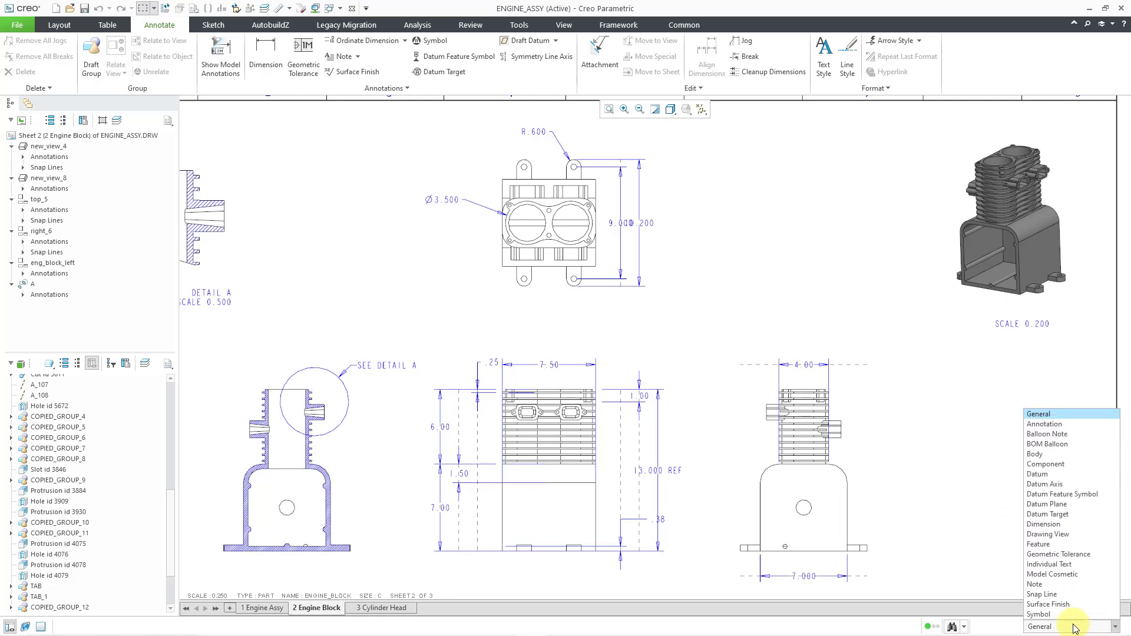
pyautogui.click(1073, 524)
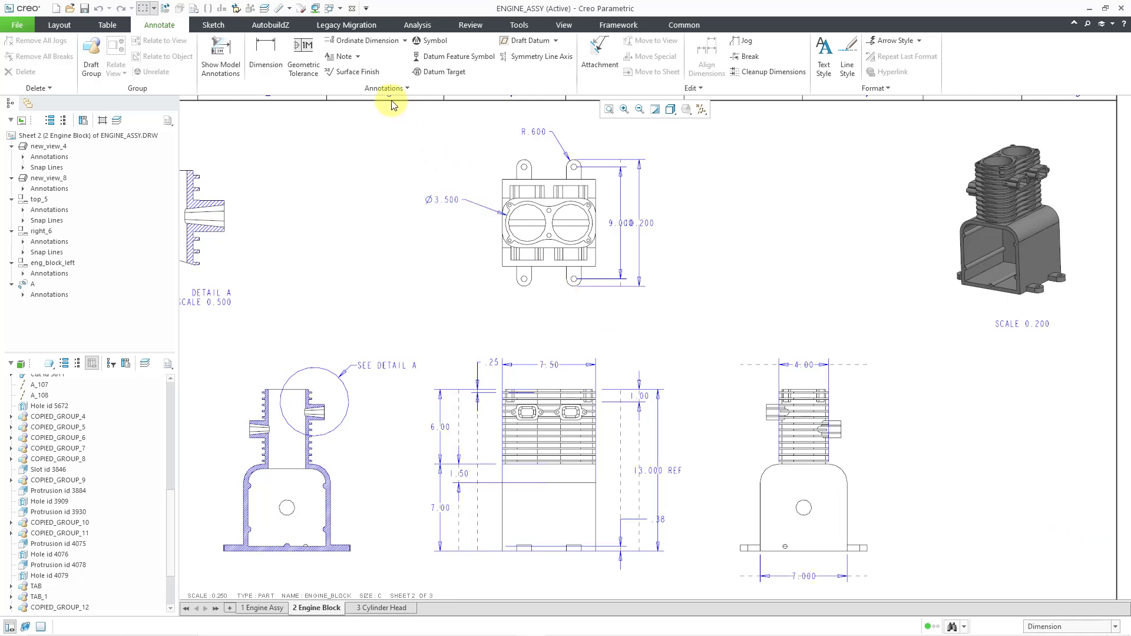
pyautogui.moveTo(393, 115); pyautogui.dragTo(903, 589)
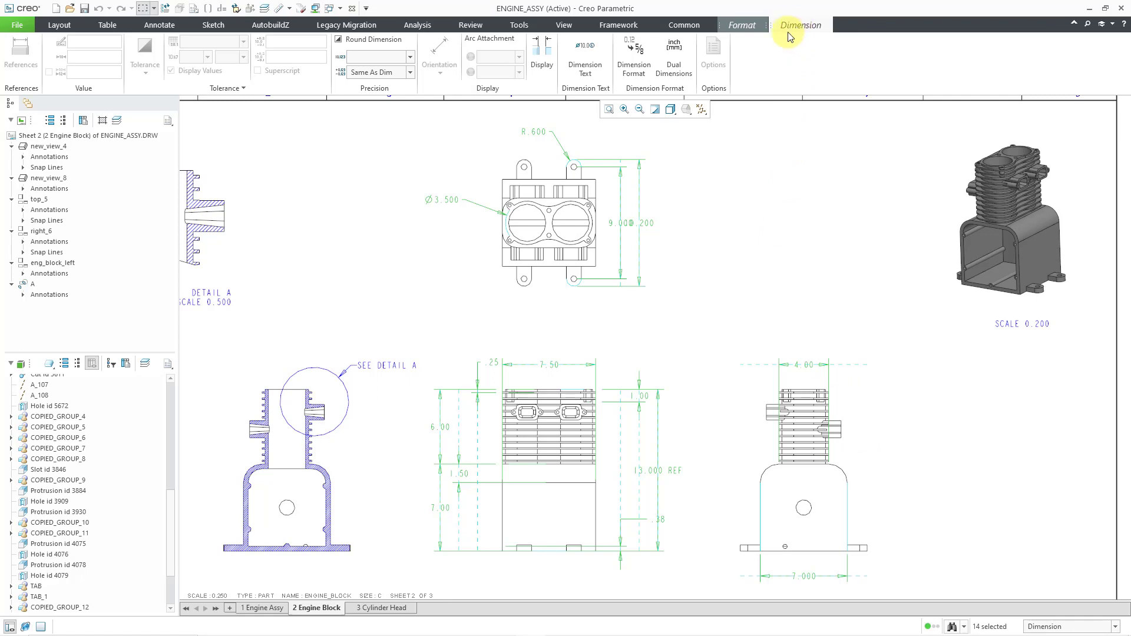
pyautogui.click(410, 56)
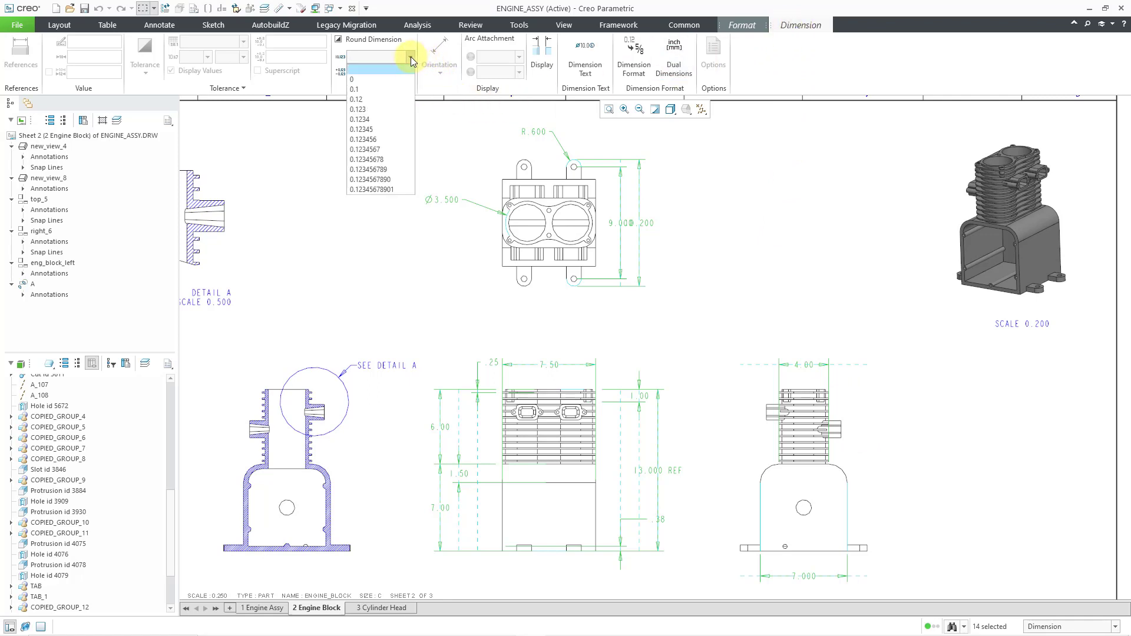
pyautogui.click(400, 99)
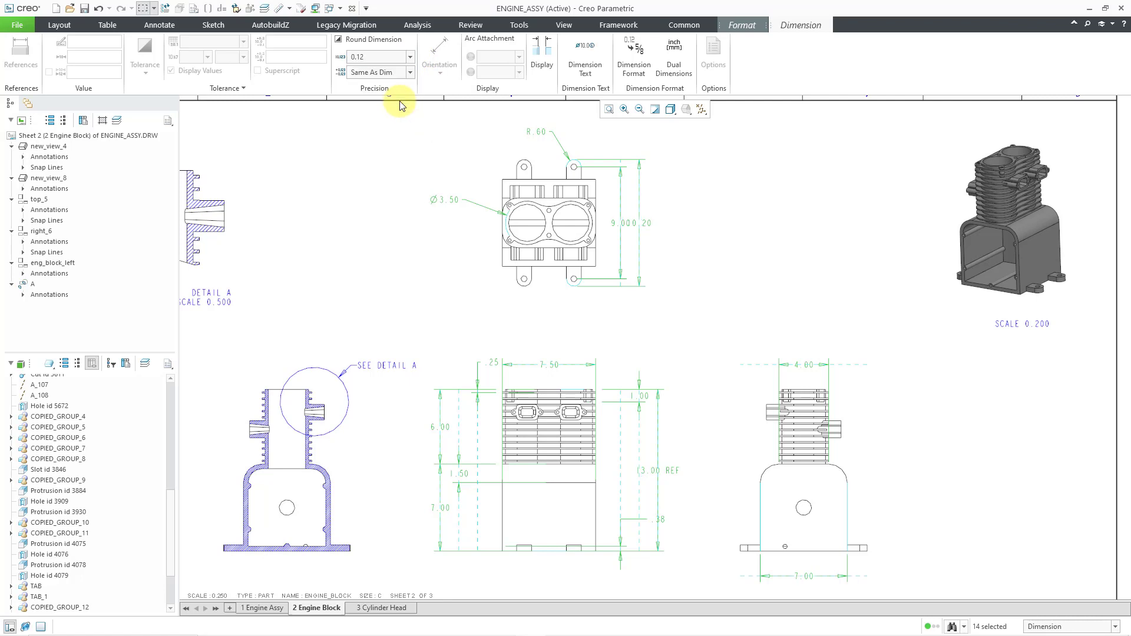
pyautogui.click(741, 263)
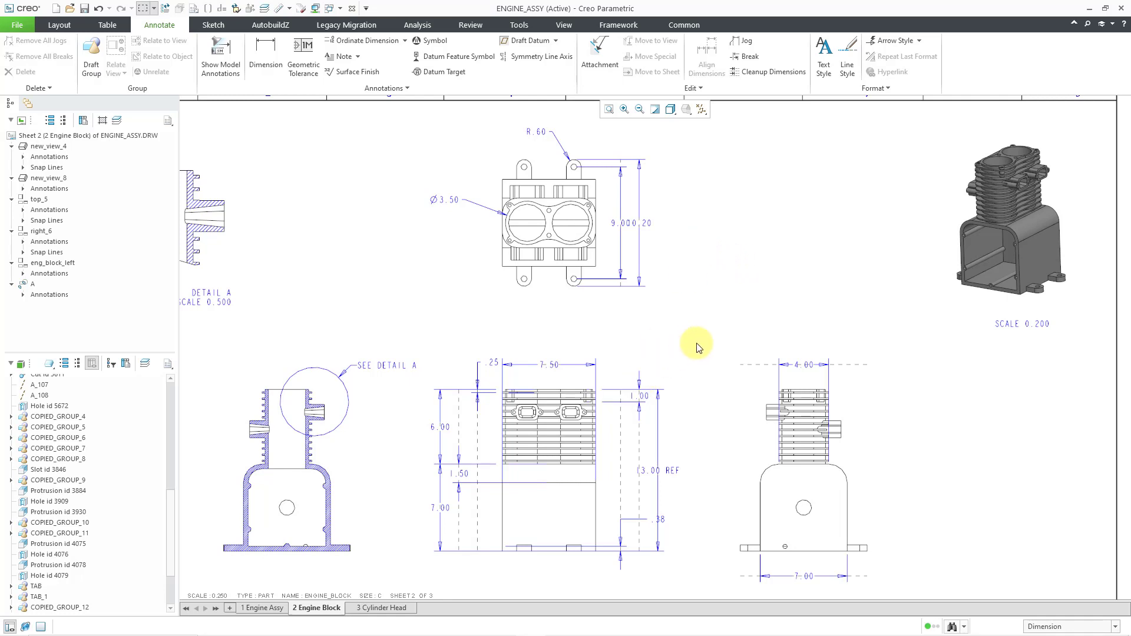
# Move the top view's 10.20 dimension farther out so it clears the neighbouring 9.00 dimension.
pyautogui.click(645, 224)
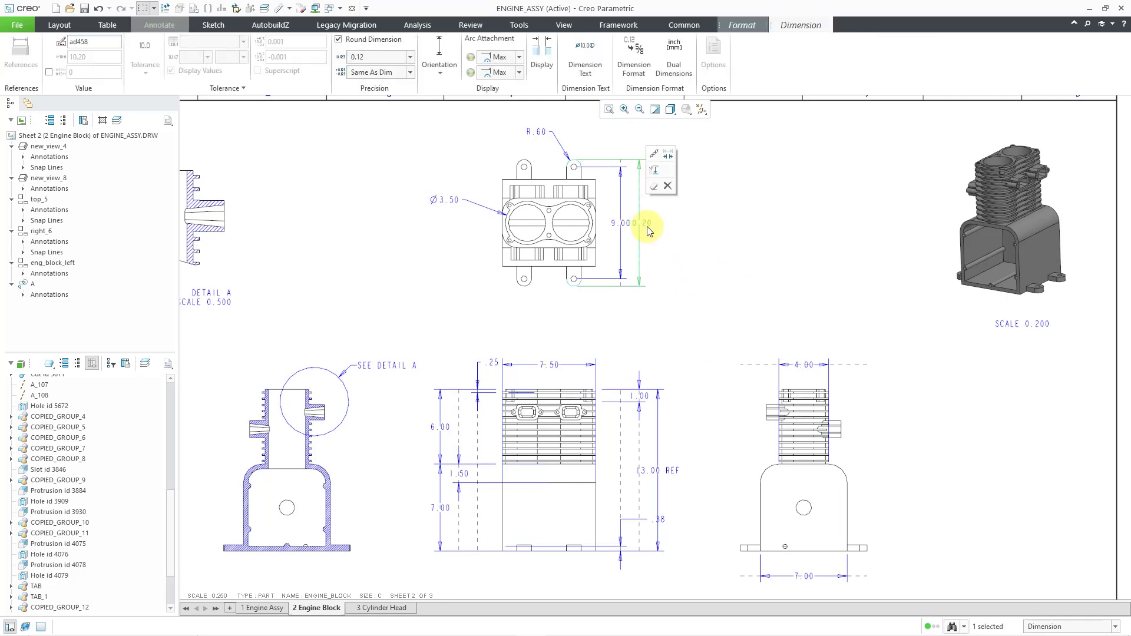
pyautogui.moveTo(644, 224); pyautogui.dragTo(667, 223)
pyautogui.click(699, 266)
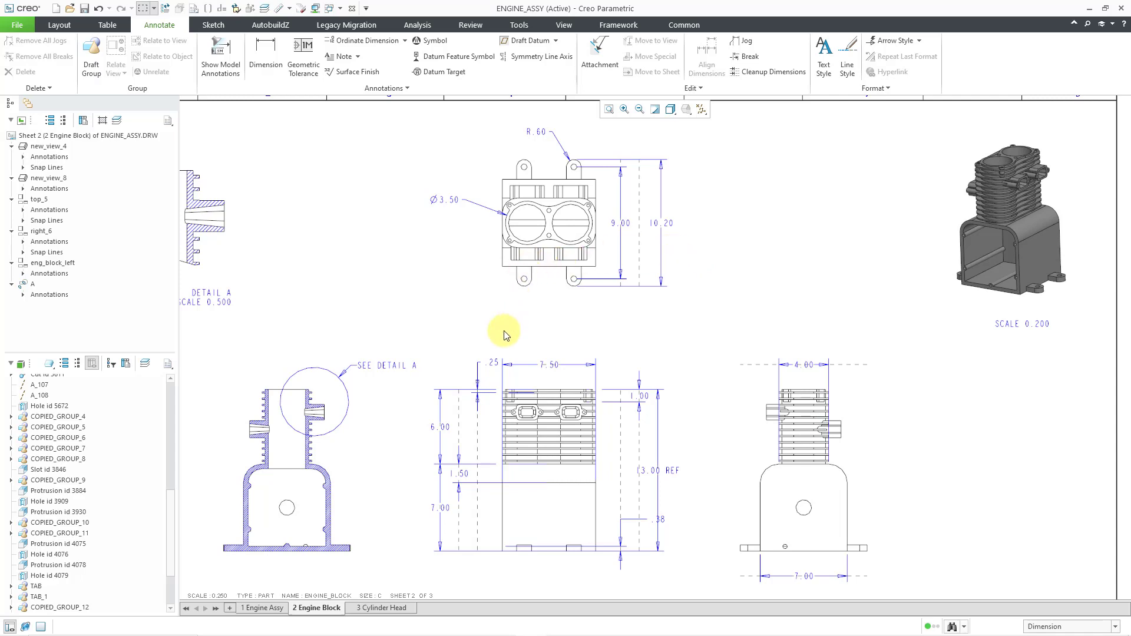
# Move the .25 fin thickness dimension from the front view to the right view.
pyautogui.click(498, 364)
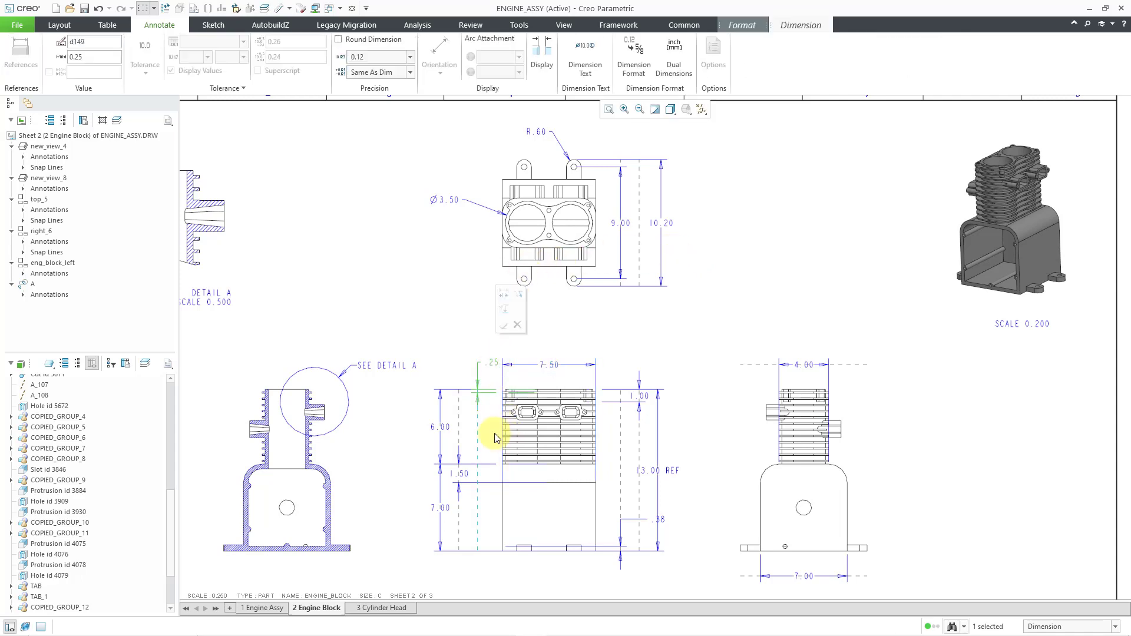
pyautogui.scroll(-1, 494, 404)
pyautogui.scroll(-1, 490, 409)
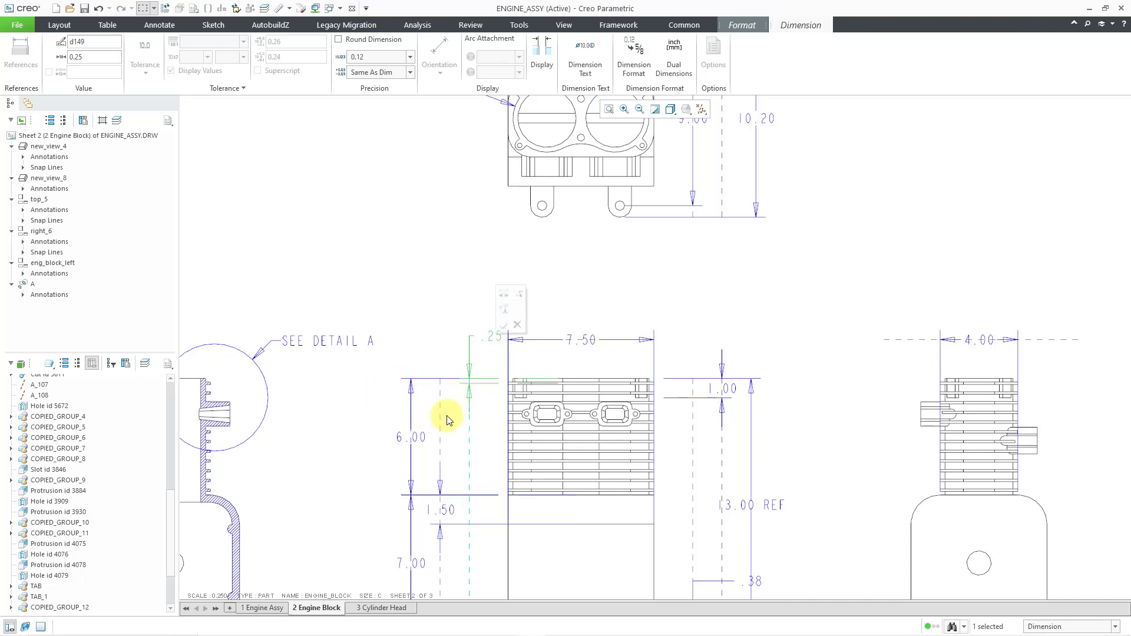
pyautogui.rightClick(545, 301)
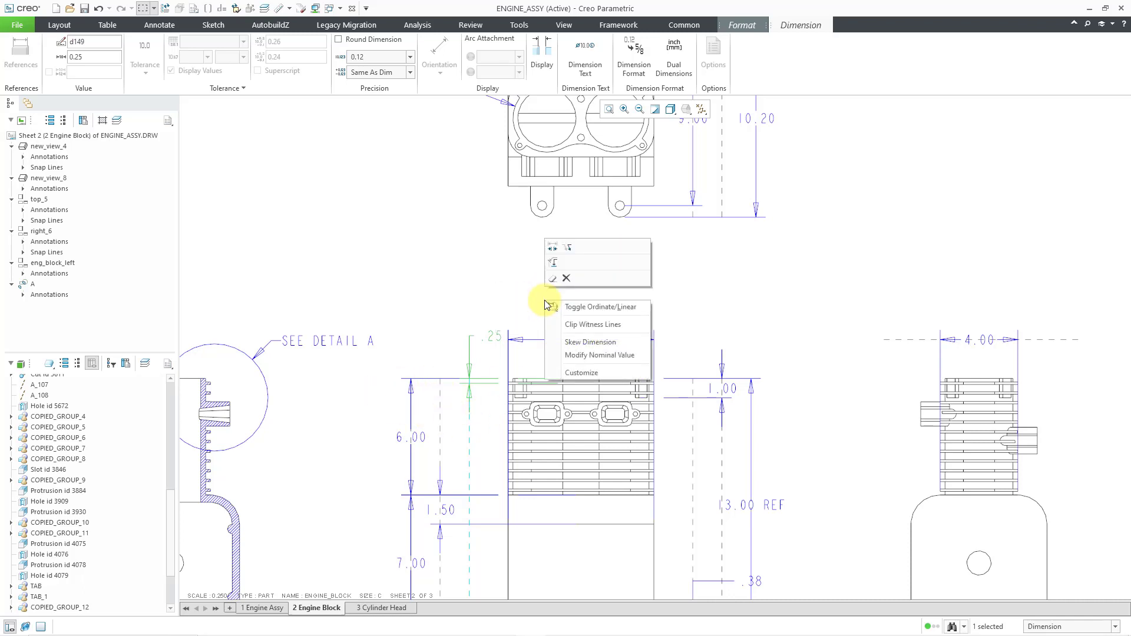
pyautogui.click(554, 266)
pyautogui.click(909, 393)
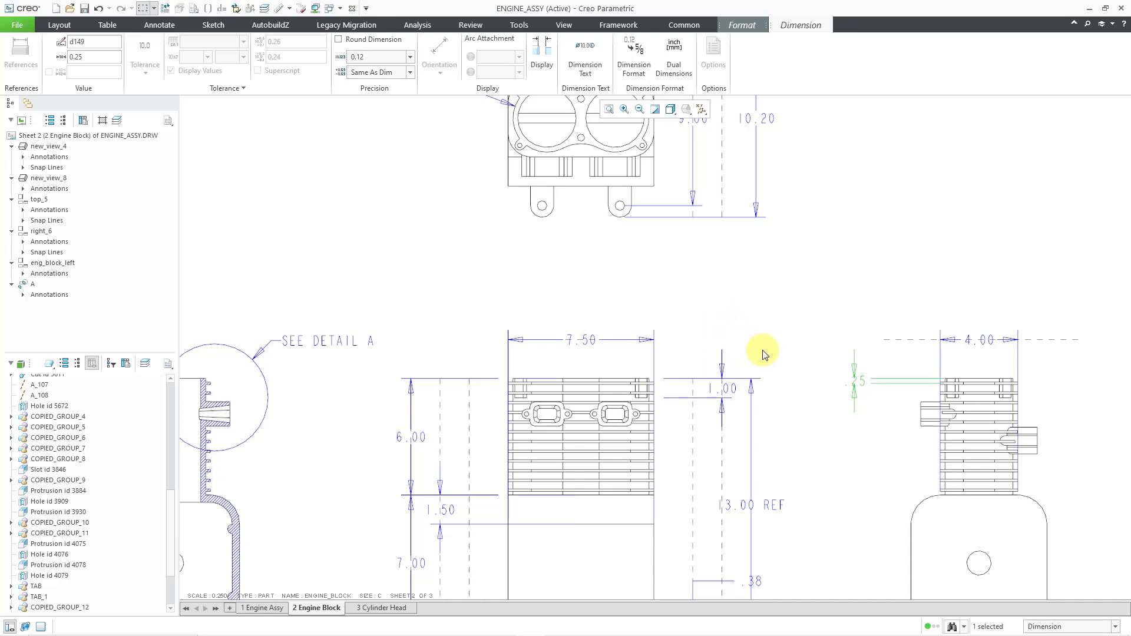
pyautogui.click(865, 428)
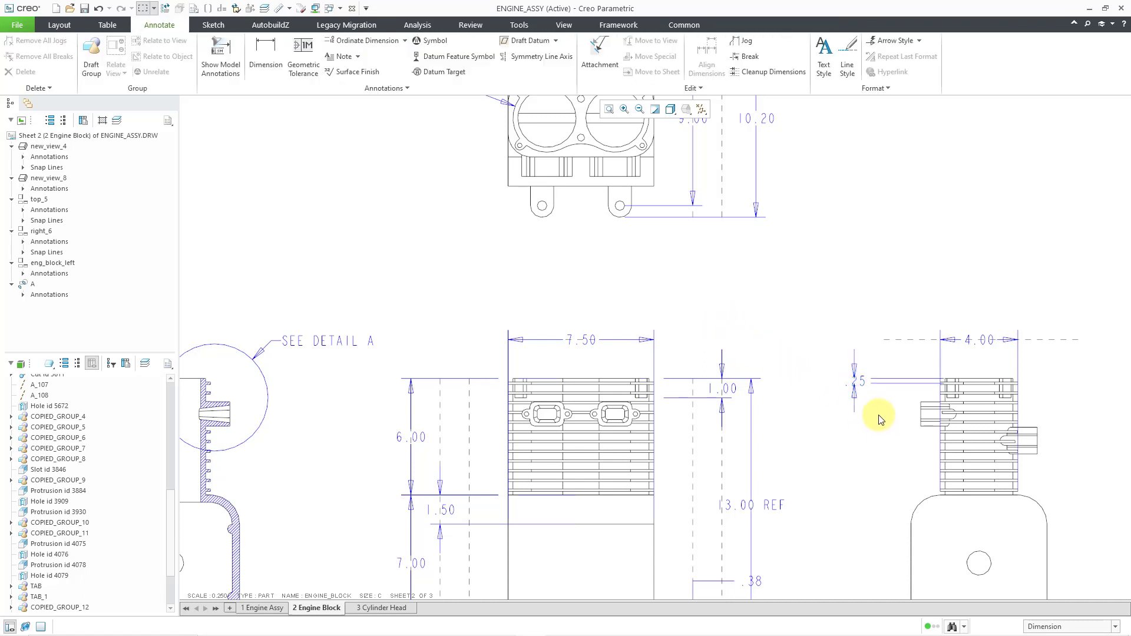
# Place the right view's .25 text above its witness lines, flip it to the other side, and bring the dimension closer to the view.
pyautogui.click(856, 379)
pyautogui.moveTo(856, 379); pyautogui.dragTo(841, 346)
pyautogui.click(786, 298)
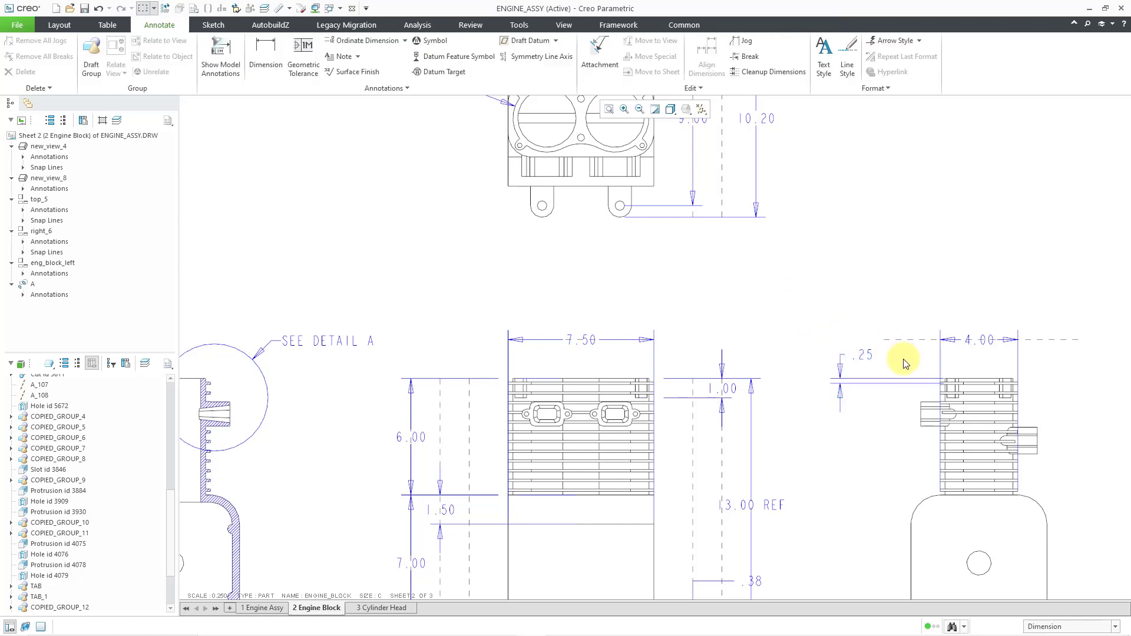
pyautogui.click(871, 356)
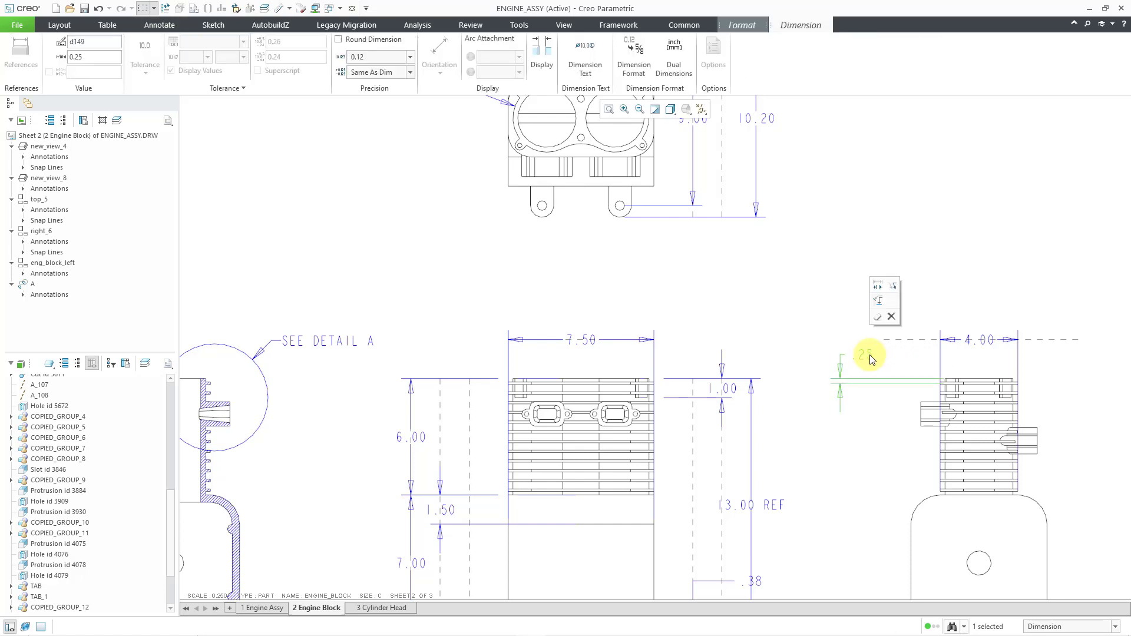
pyautogui.click(895, 292)
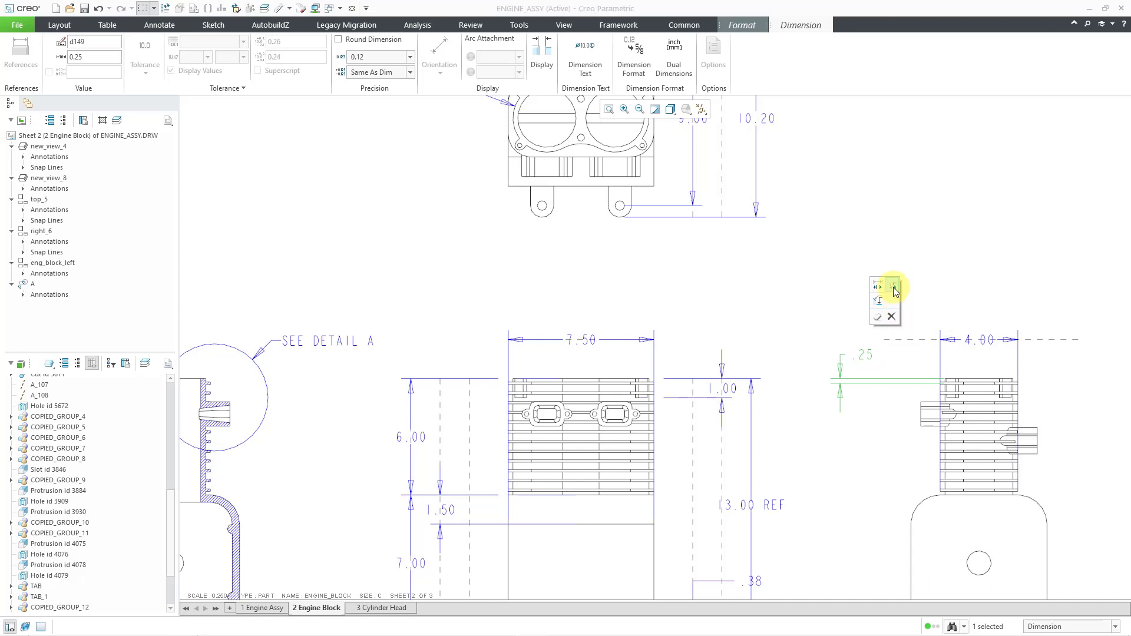
pyautogui.moveTo(829, 354); pyautogui.dragTo(876, 354)
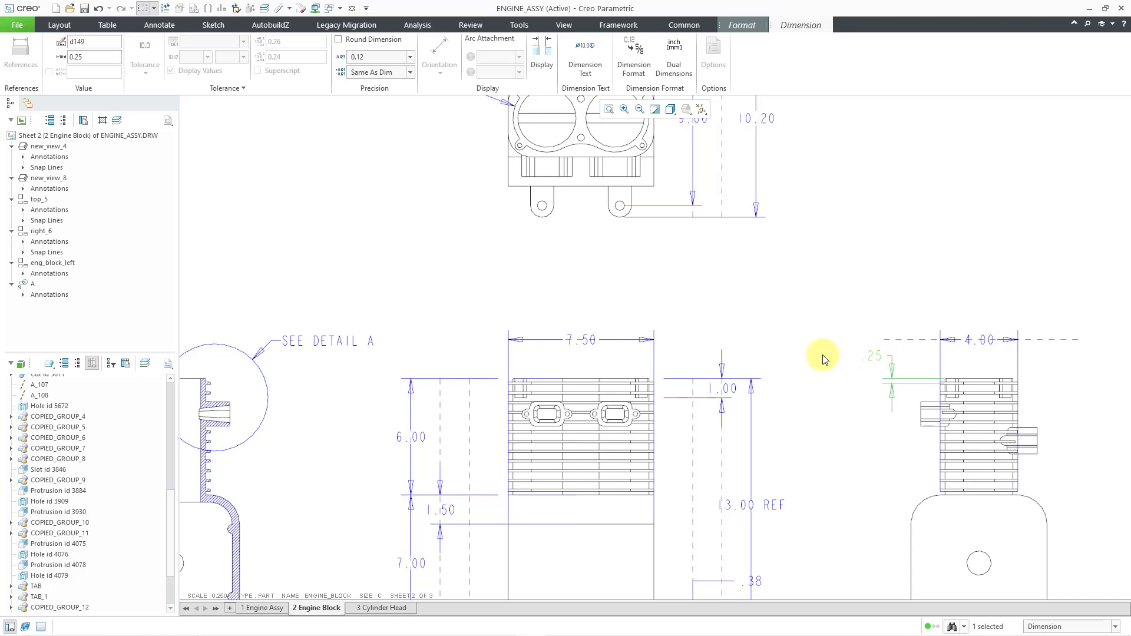
pyautogui.click(815, 357)
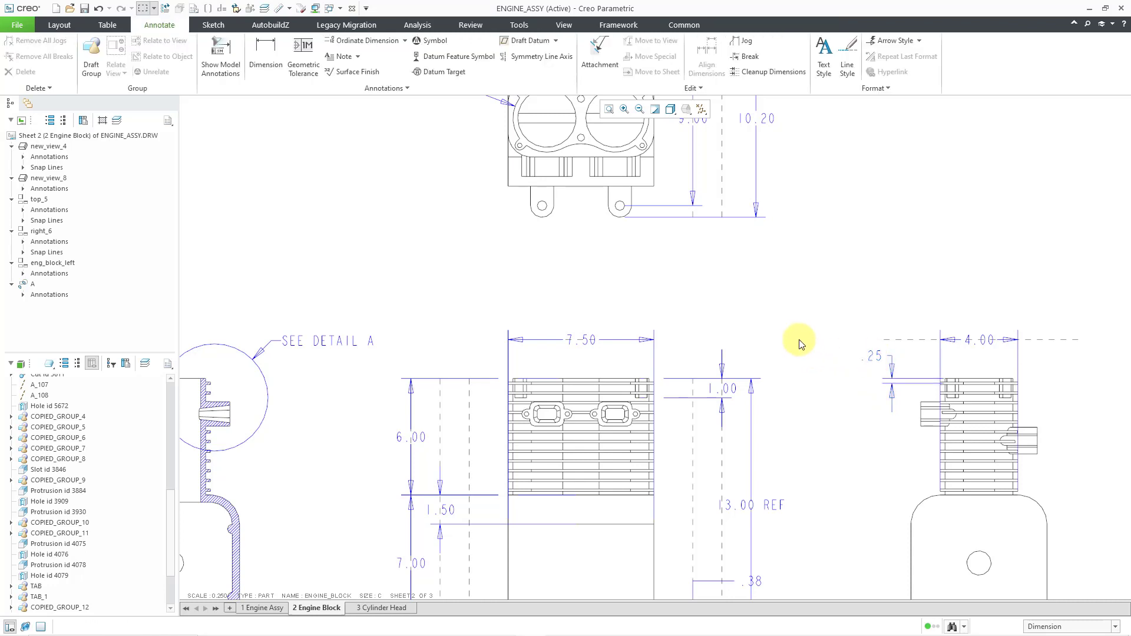
# Move the front view's 6.00 height dimension outward, away from its snap line and the 7.00 dimension.
pyautogui.scroll(-1, 729, 312)
pyautogui.scroll(-1, 729, 313)
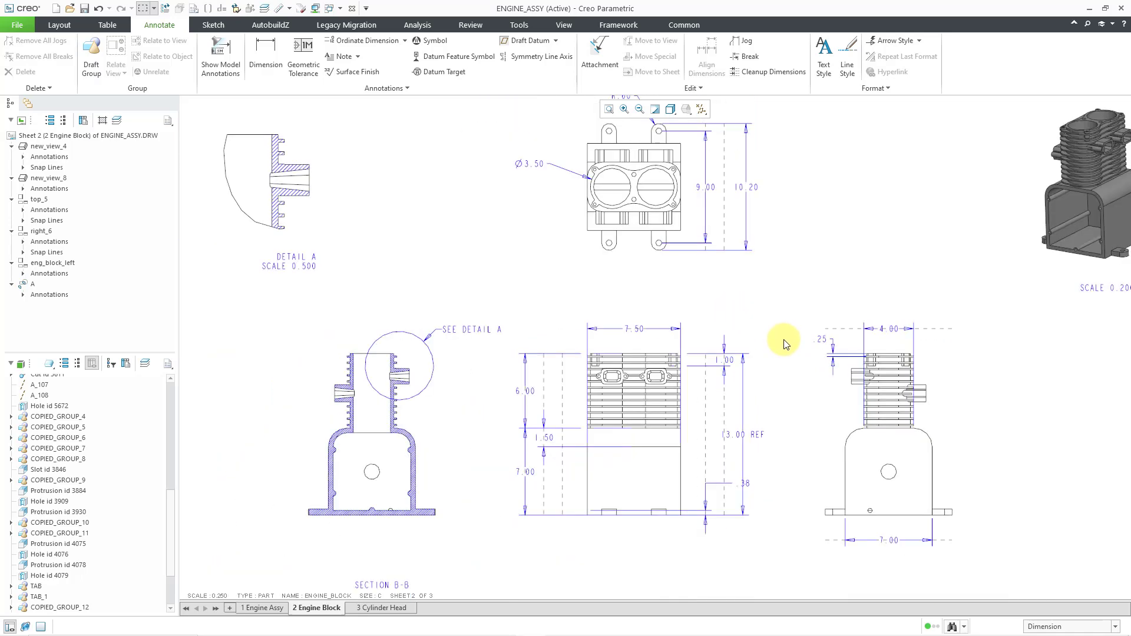
pyautogui.scroll(2, 512, 478)
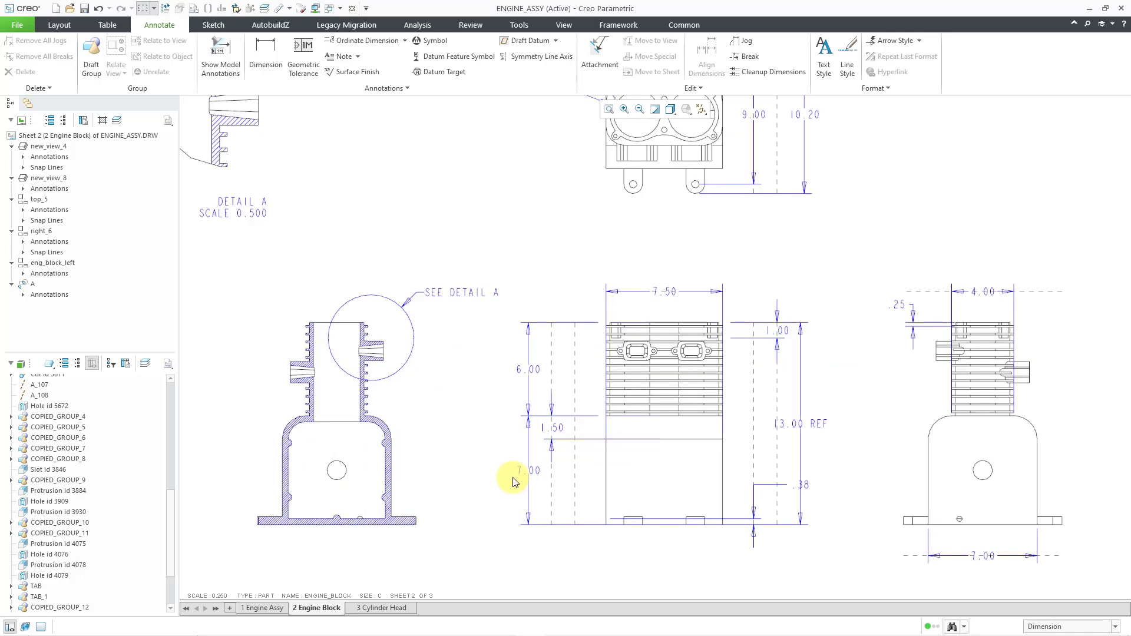
pyautogui.click(537, 348)
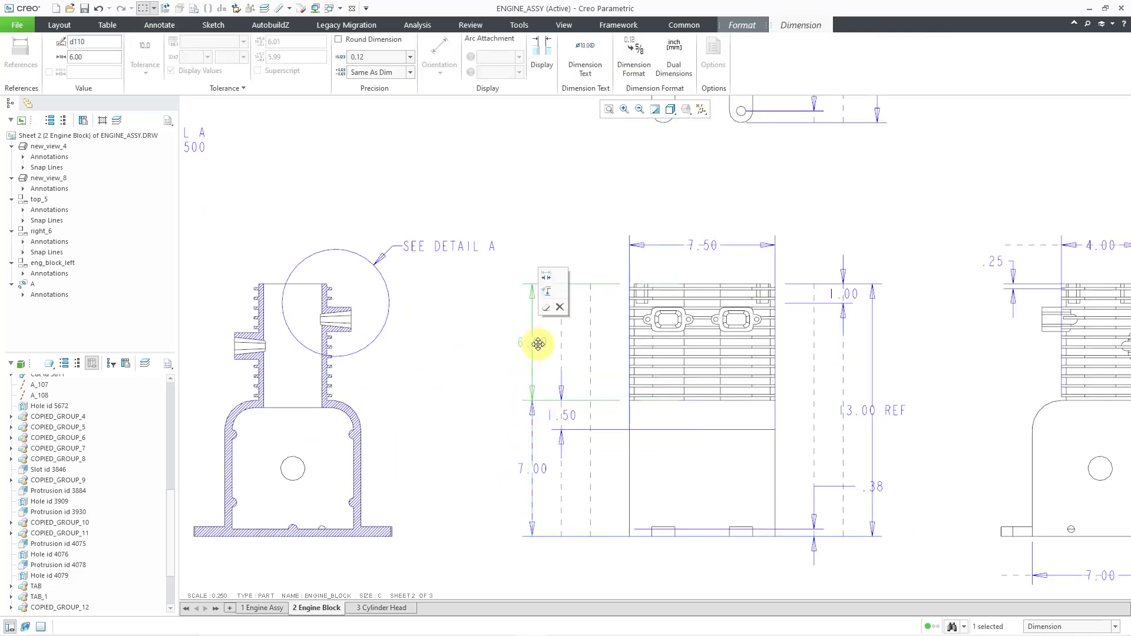
pyautogui.moveTo(537, 347); pyautogui.dragTo(474, 345)
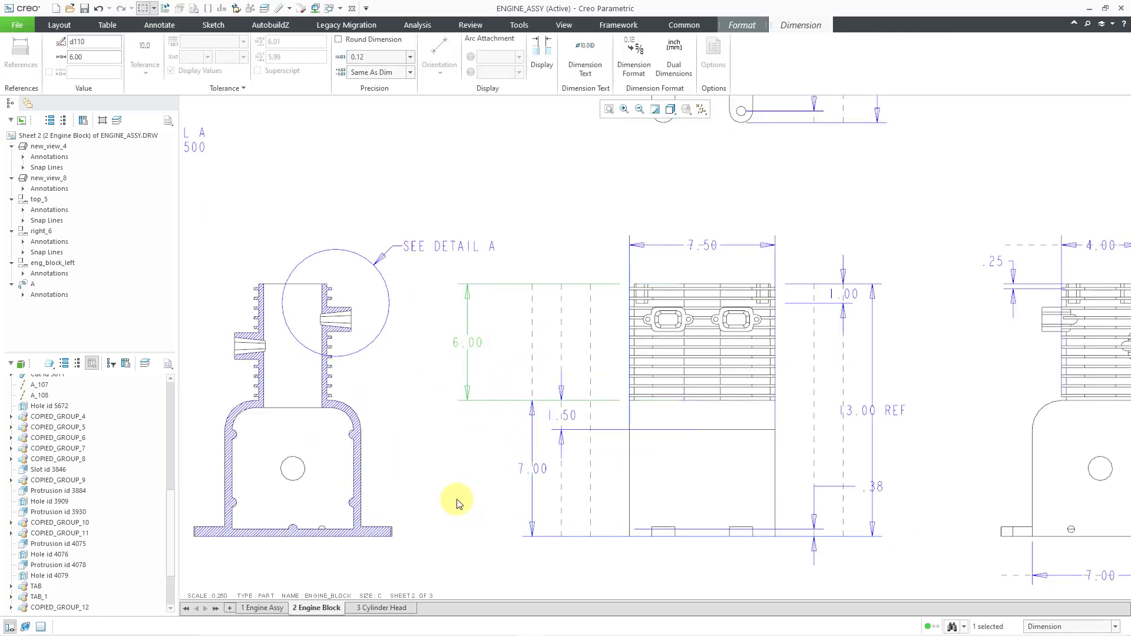
pyautogui.click(458, 499)
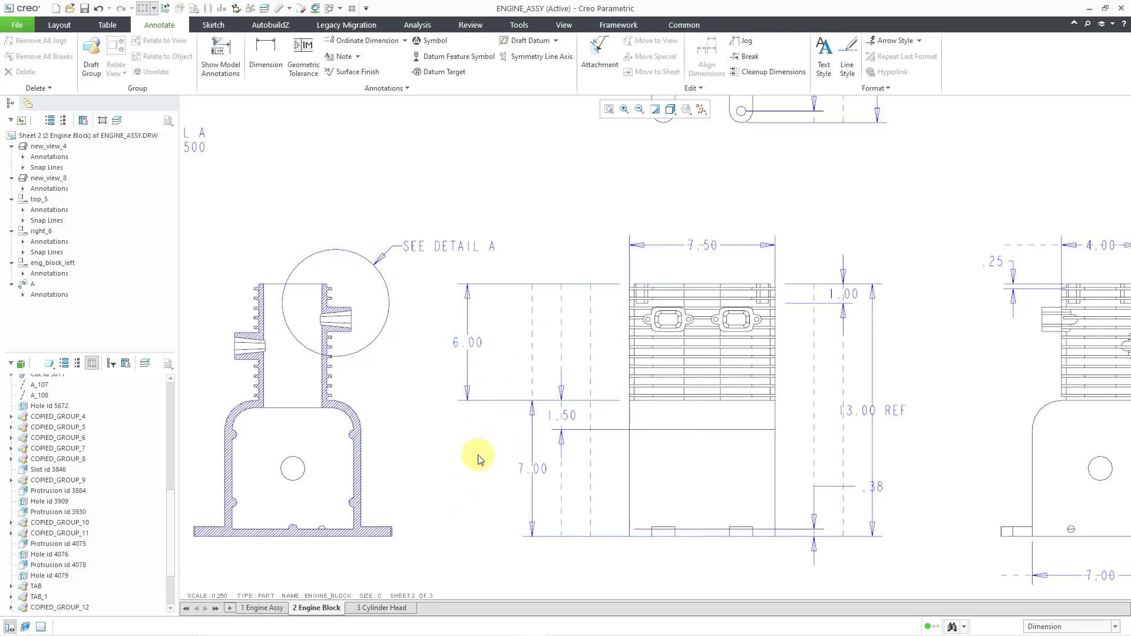
# Align the front view's 7.00 dimension with the 6.00 dimension and move both back onto the outer snap line.
pyautogui.click(475, 343)
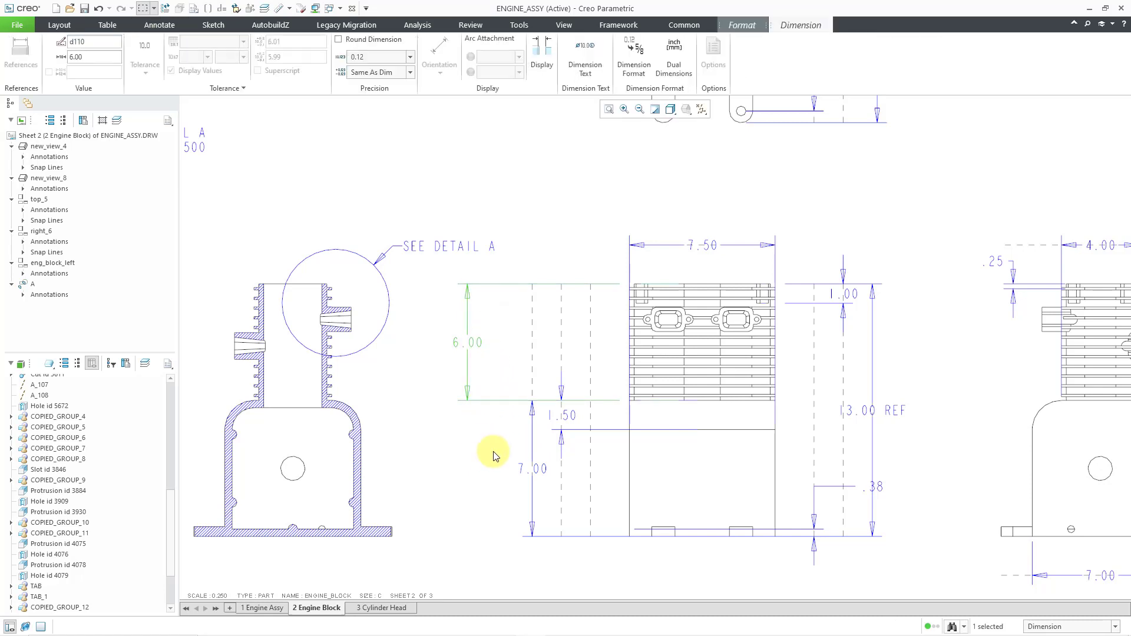
pyautogui.keyDown('ctrl'); pyautogui.click(521, 467); pyautogui.keyUp('ctrl')
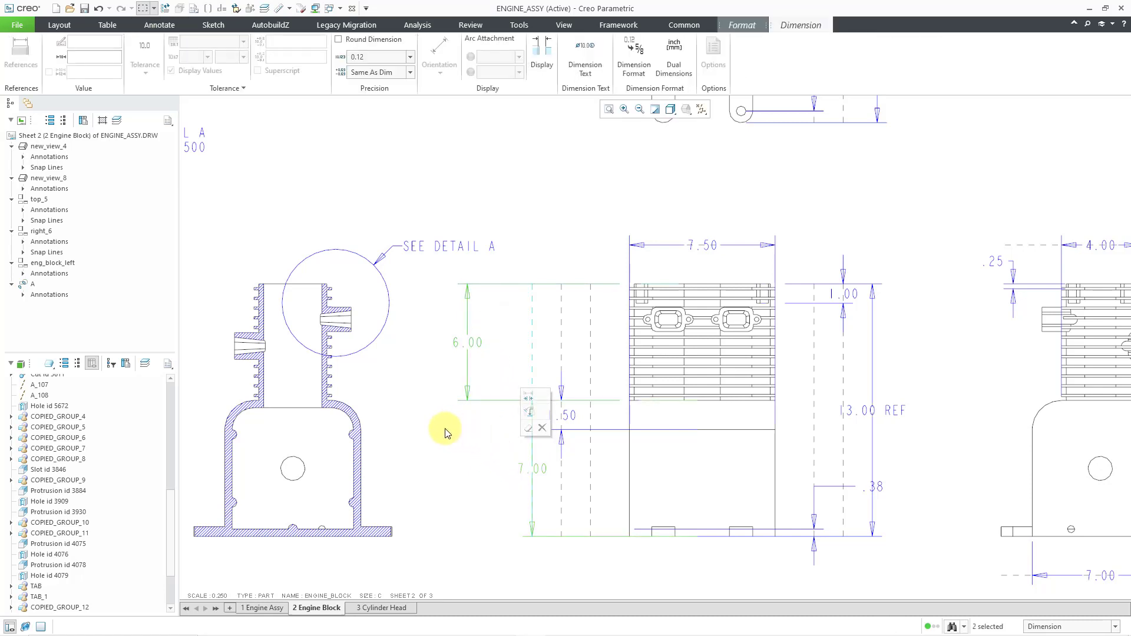
pyautogui.rightClick(445, 434)
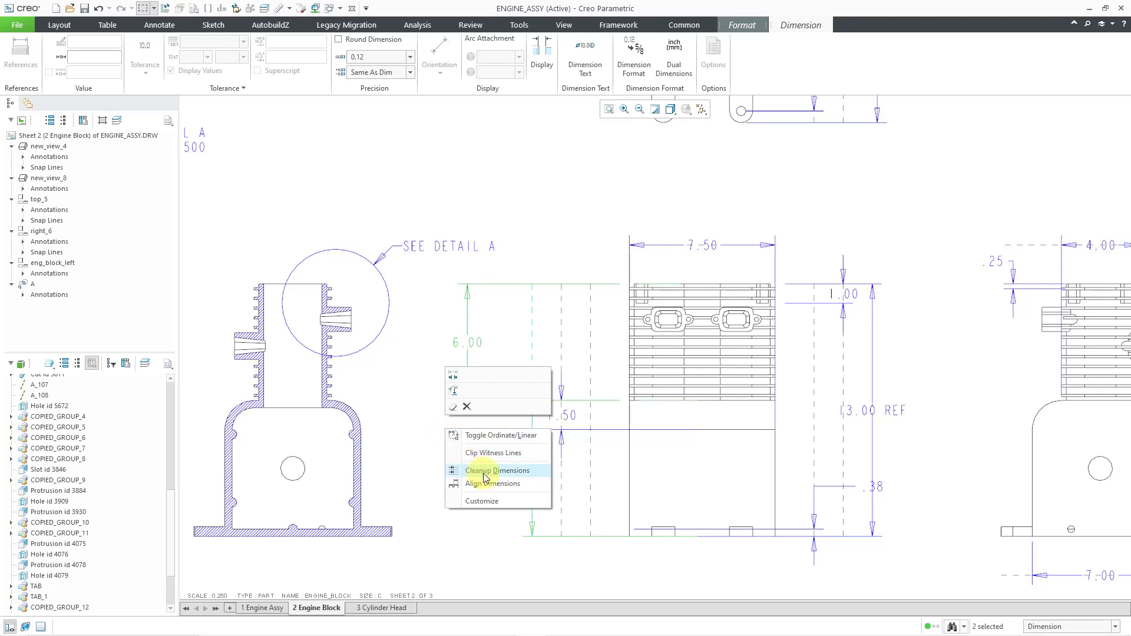
pyautogui.click(500, 486)
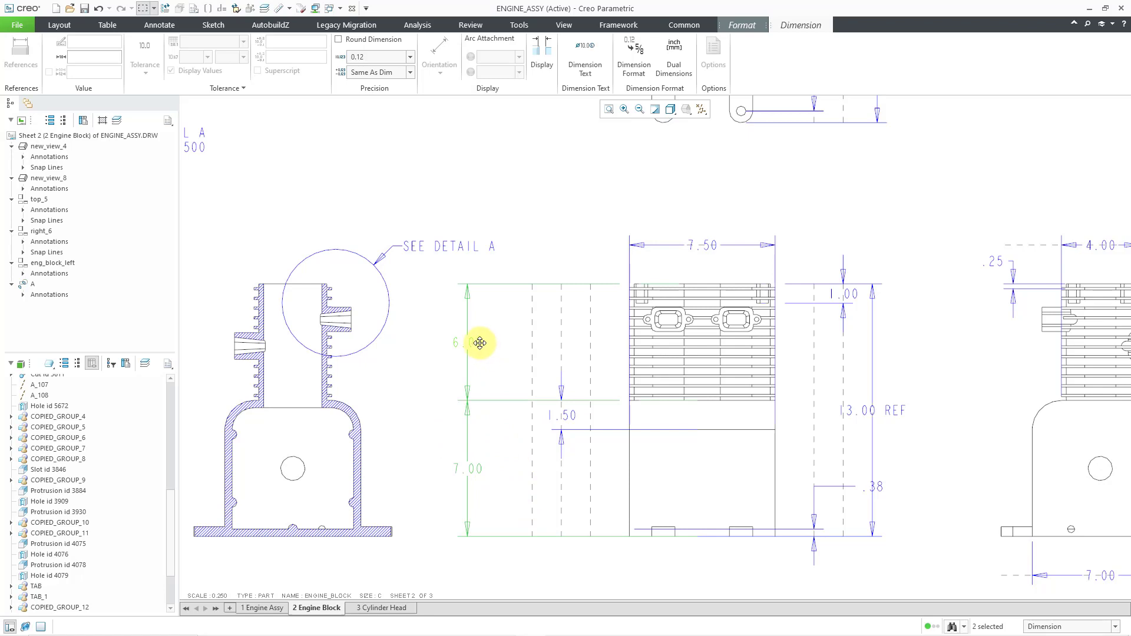
pyautogui.moveTo(480, 346); pyautogui.dragTo(543, 345)
pyautogui.click(461, 370)
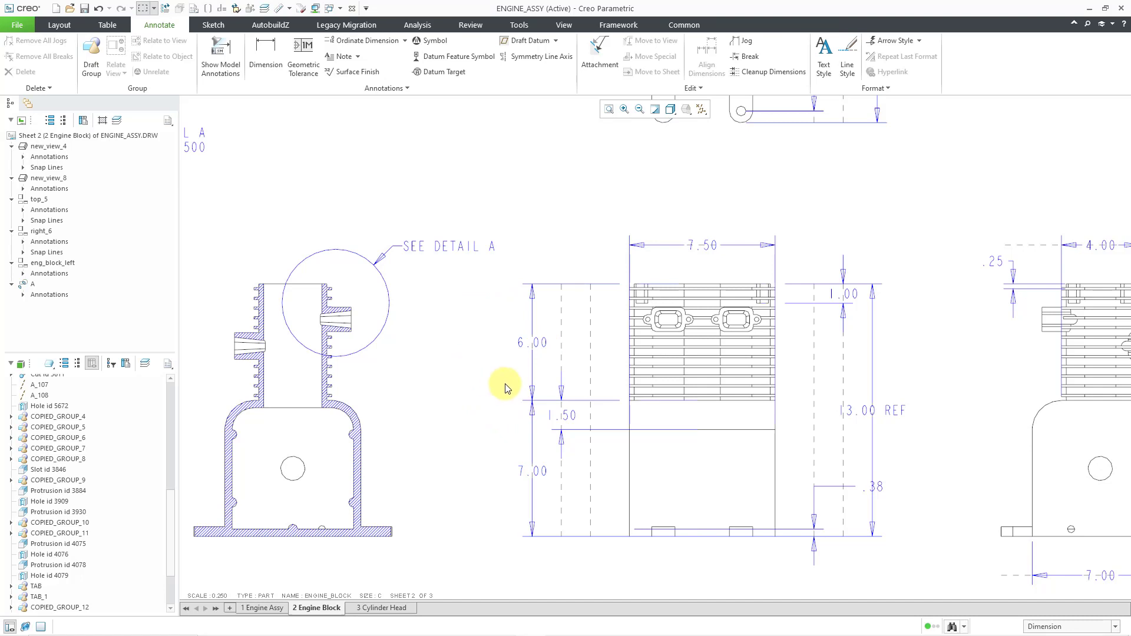
# Move the text of the front view's 1.00 dimension above its witness lines.
pyautogui.click(852, 296)
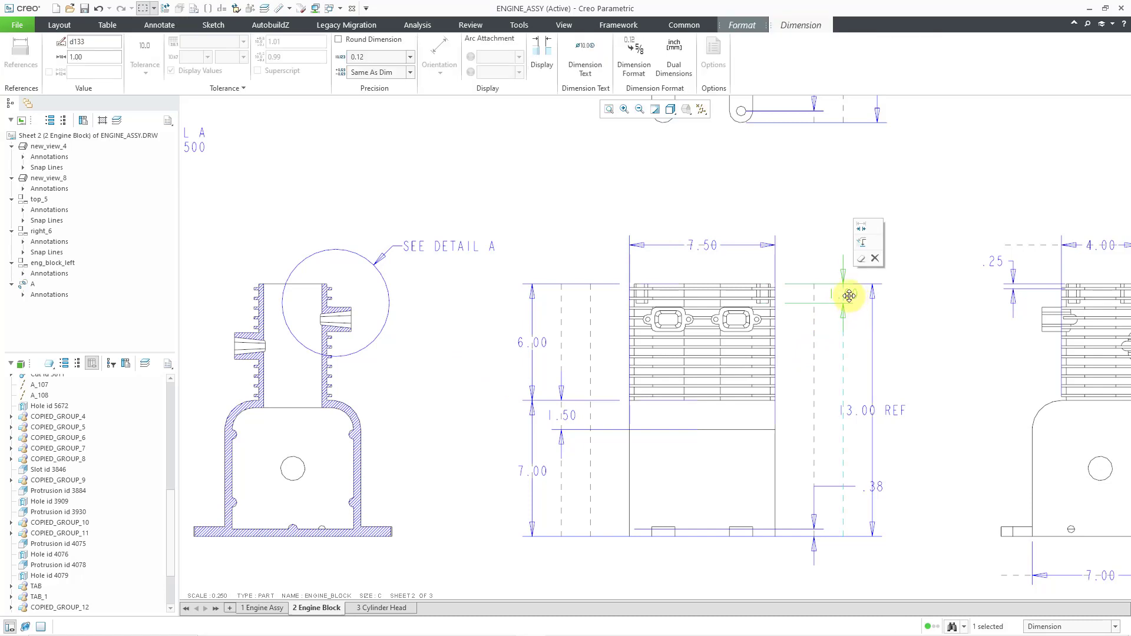
pyautogui.moveTo(849, 293); pyautogui.dragTo(845, 228)
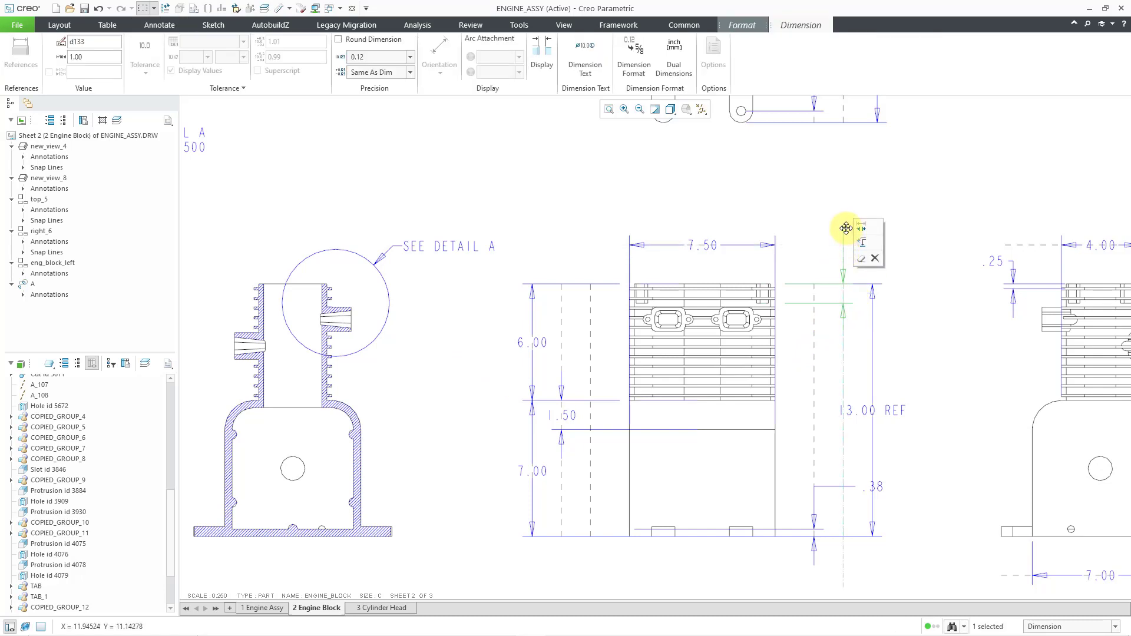
pyautogui.click(880, 248)
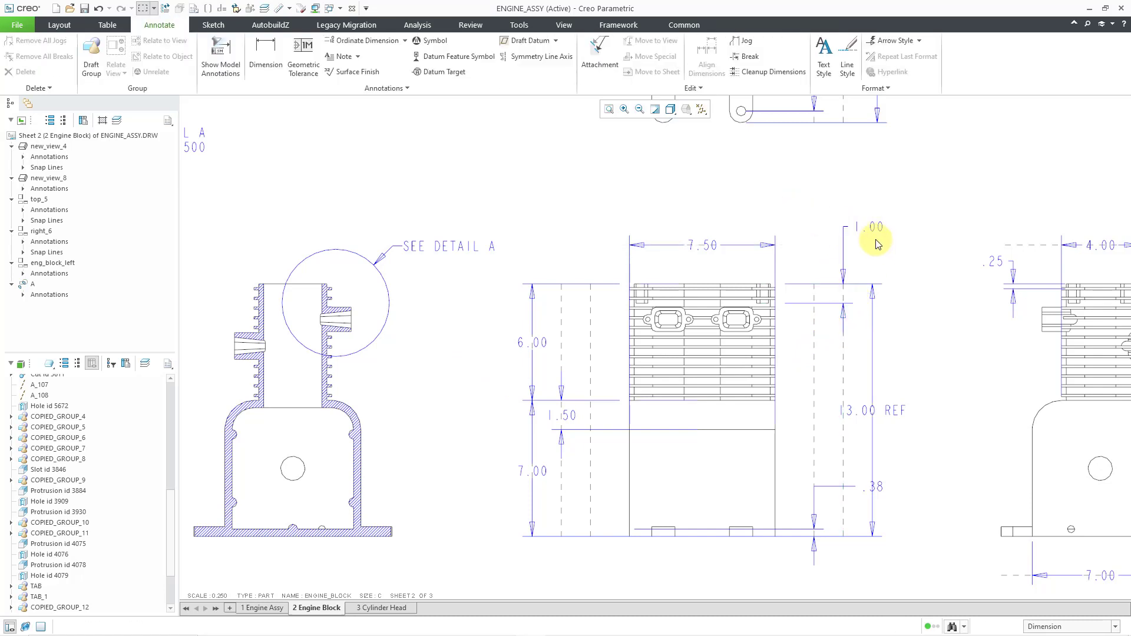
# Try the alternative arrow direction on the front view's 1.00 dimension and flip the arrows back.
pyautogui.click(872, 228)
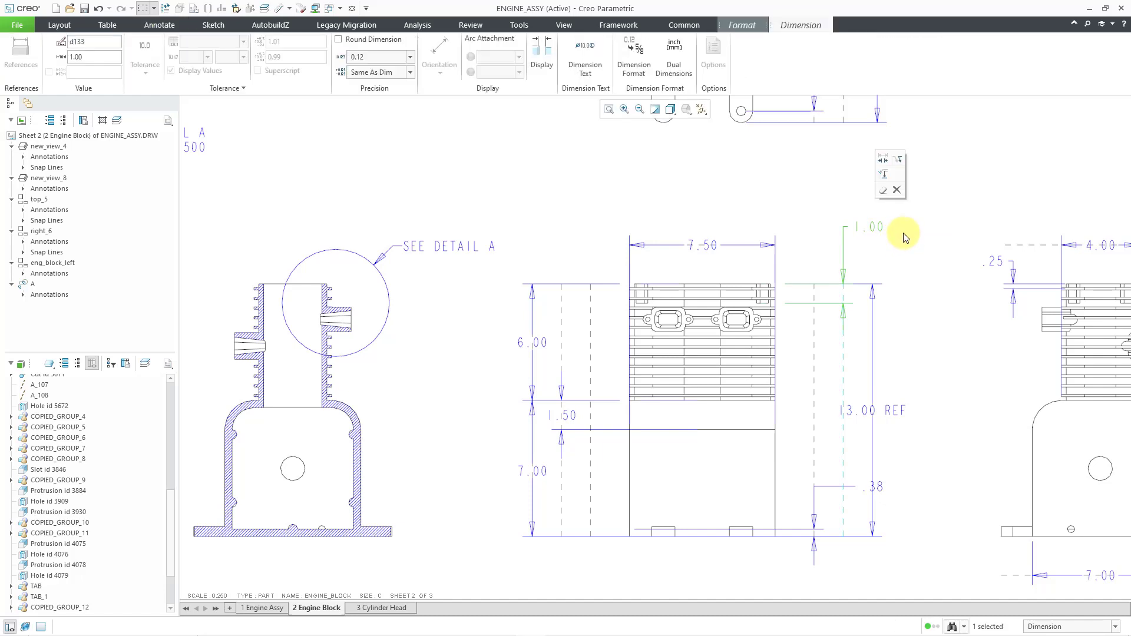
pyautogui.click(886, 163)
pyautogui.rightClick(886, 161)
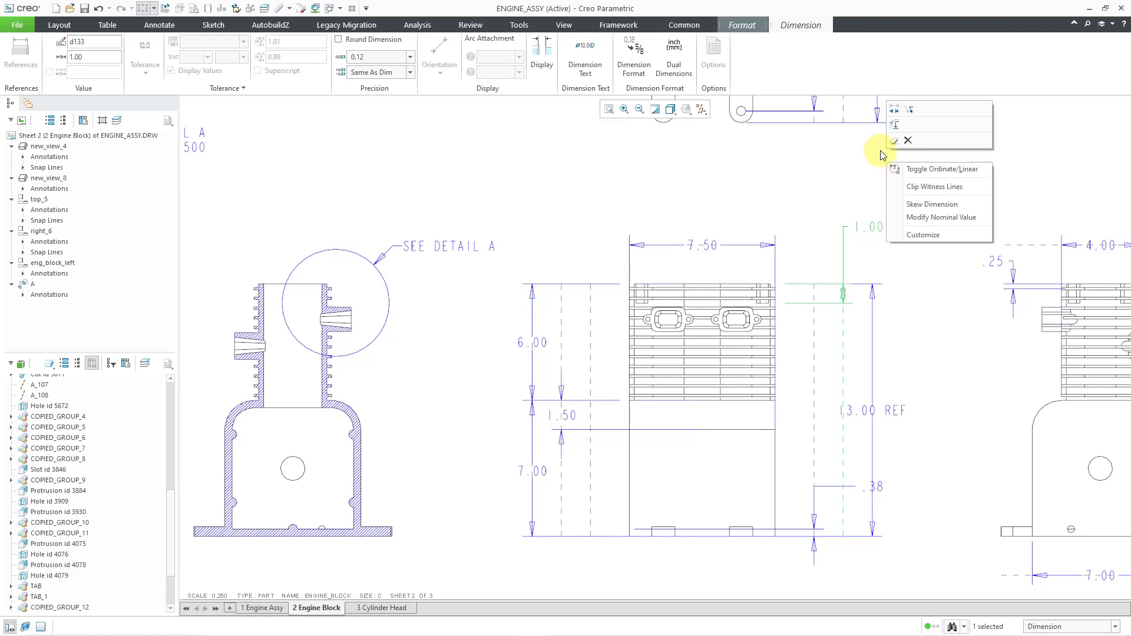
pyautogui.click(894, 110)
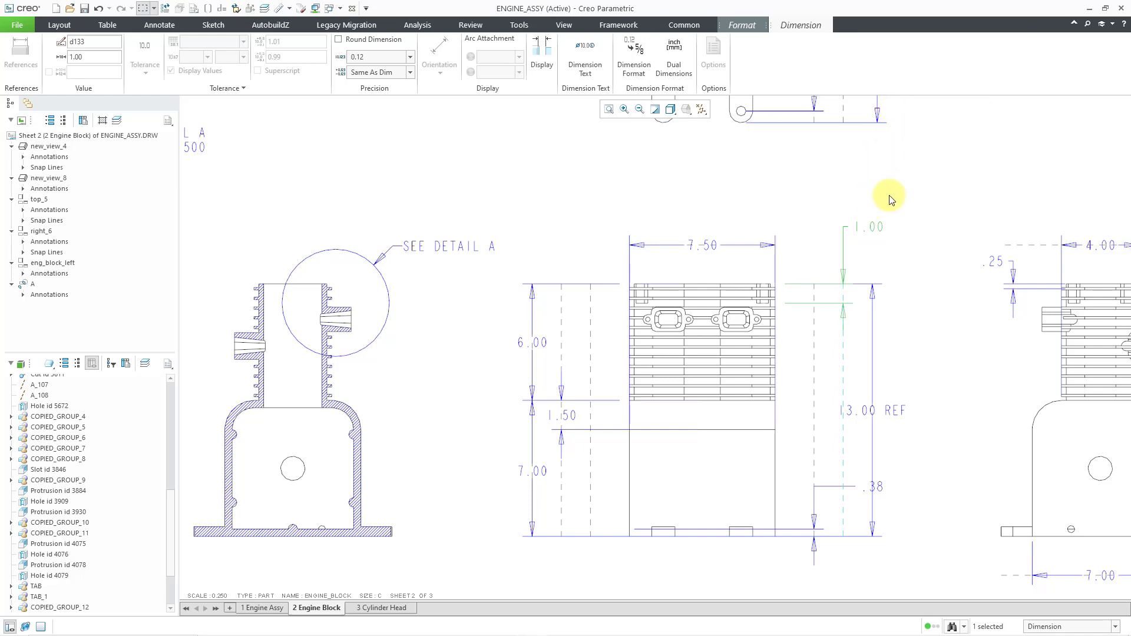
pyautogui.click(914, 179)
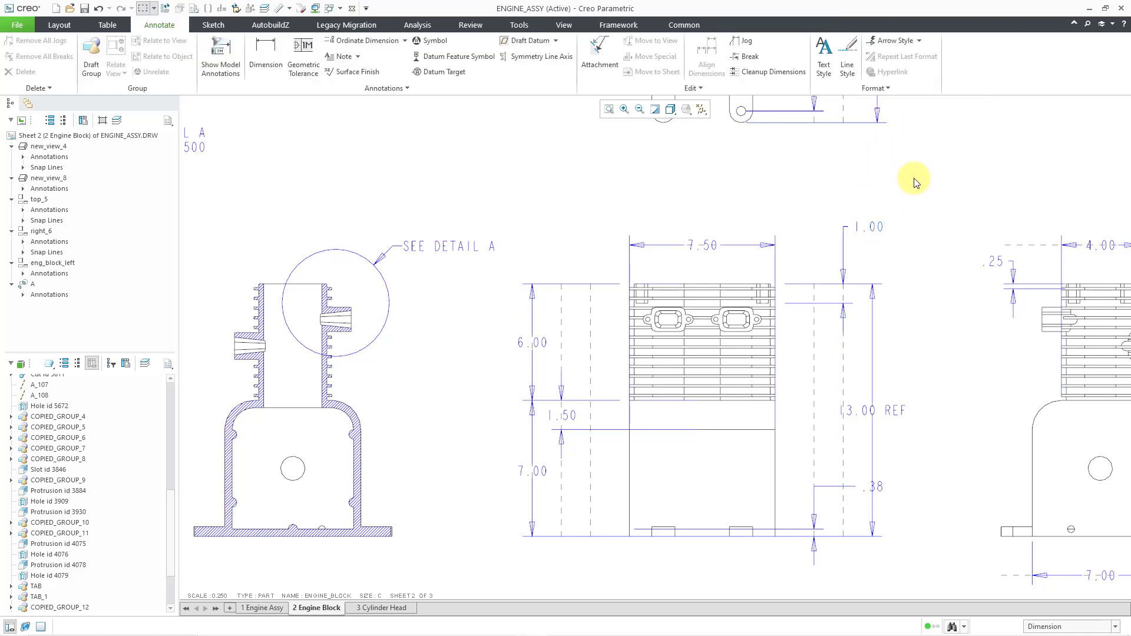
# Lower the 1.00 dimension's text in the front view to line up with the 7.50 width dimension.
pyautogui.click(874, 227)
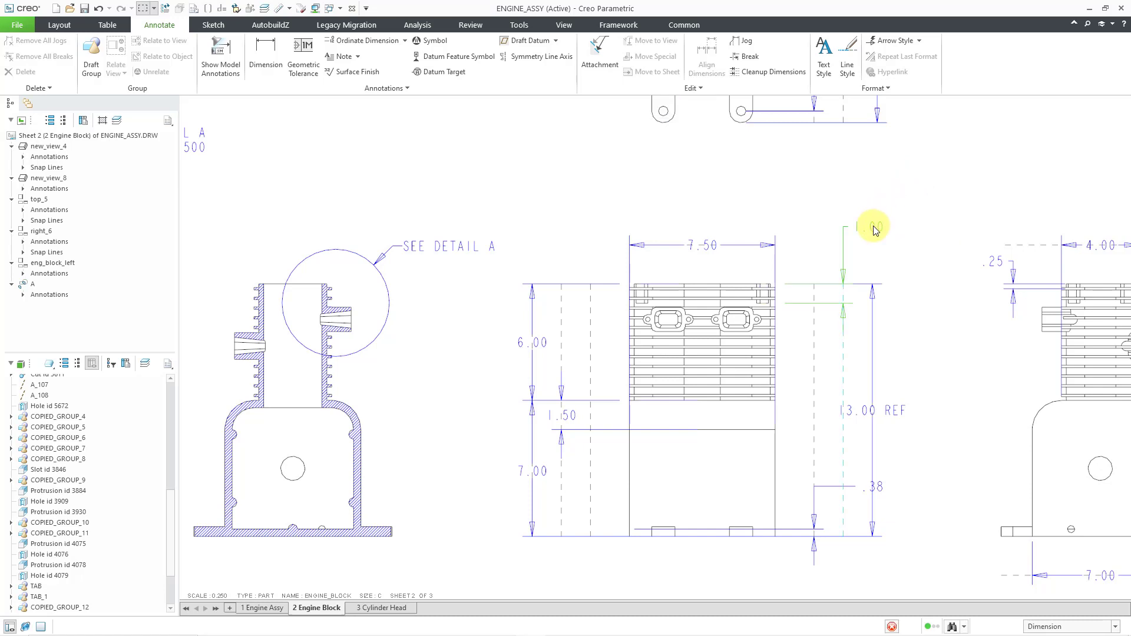
pyautogui.moveTo(873, 226); pyautogui.dragTo(873, 244)
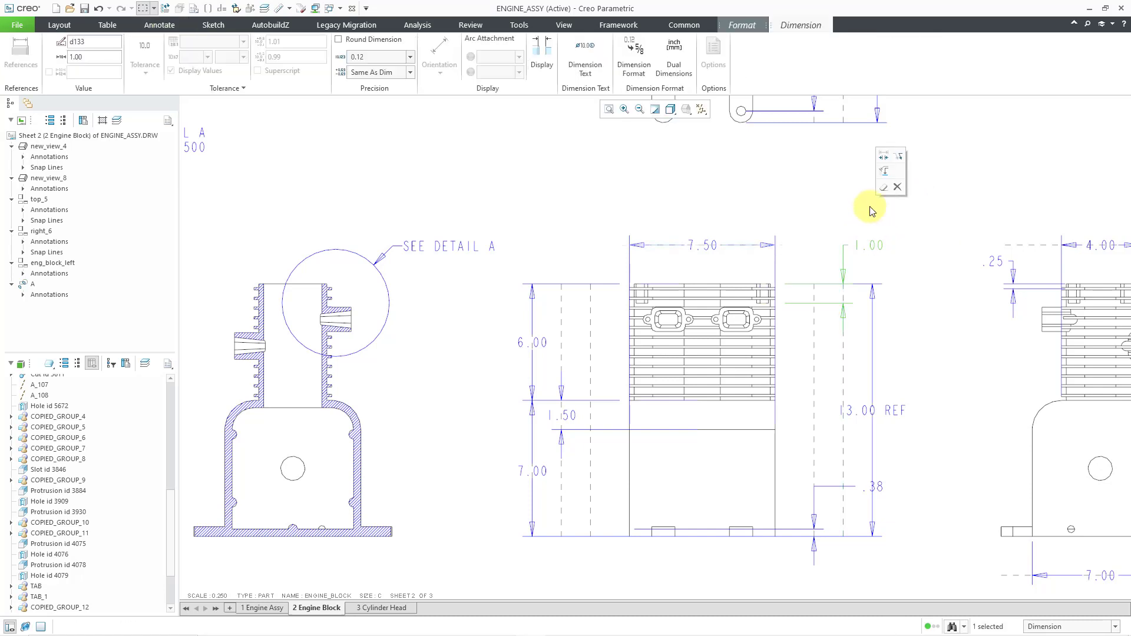
pyautogui.click(847, 185)
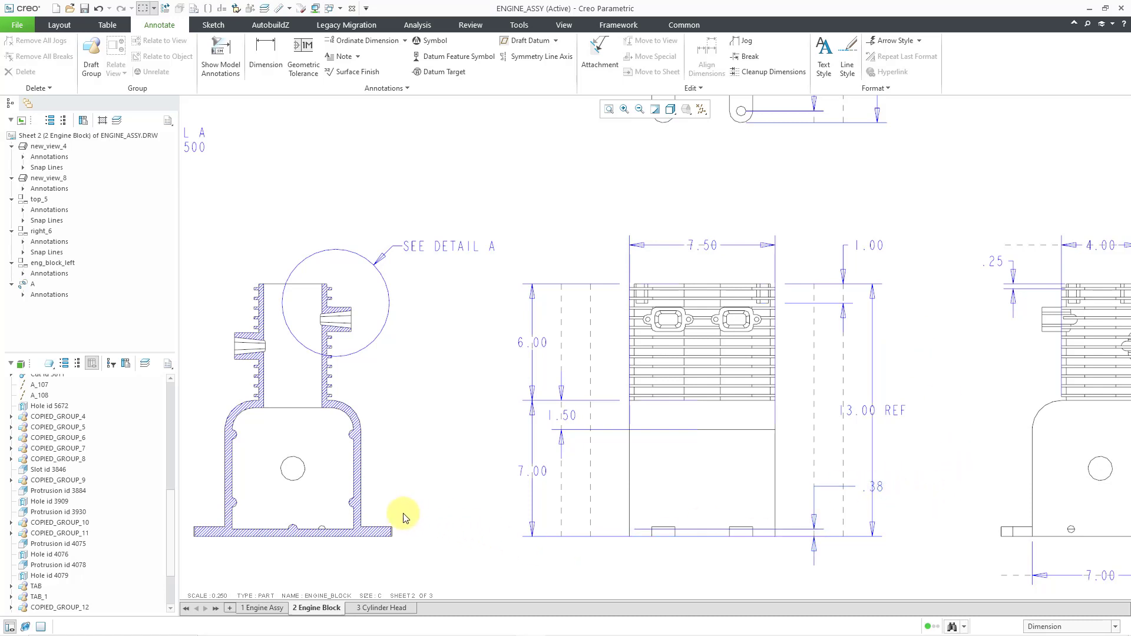
# Move the .38 base thickness dimension from the front view to the section view.
pyautogui.click(879, 489)
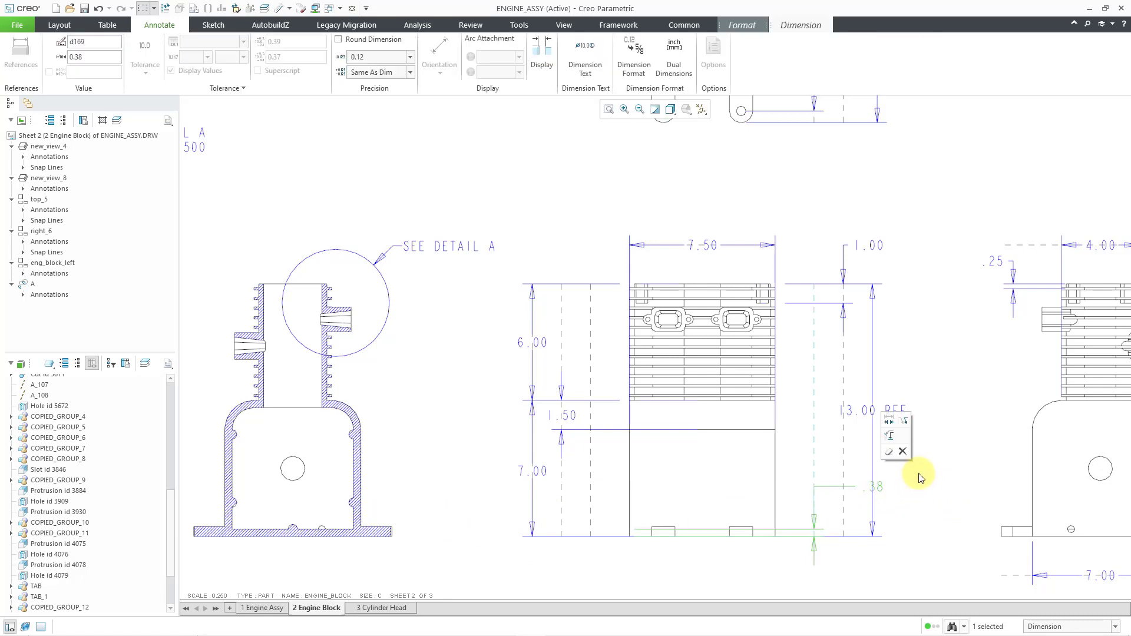
pyautogui.click(893, 439)
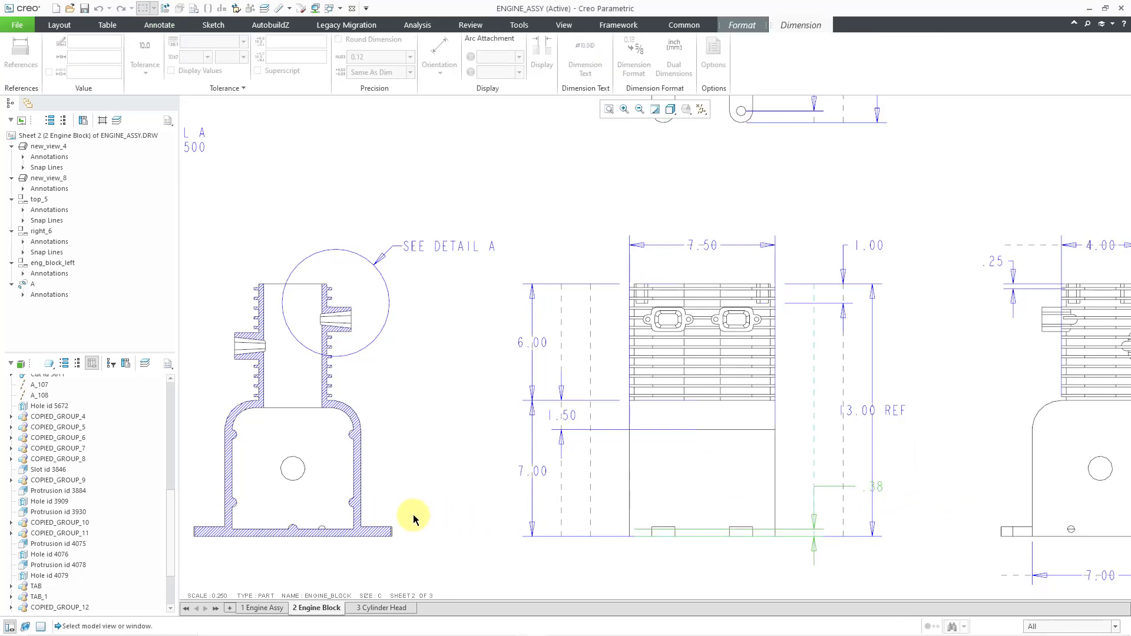
pyautogui.click(381, 509)
pyautogui.moveTo(369, 531); pyautogui.dragTo(424, 503)
pyautogui.click(455, 583)
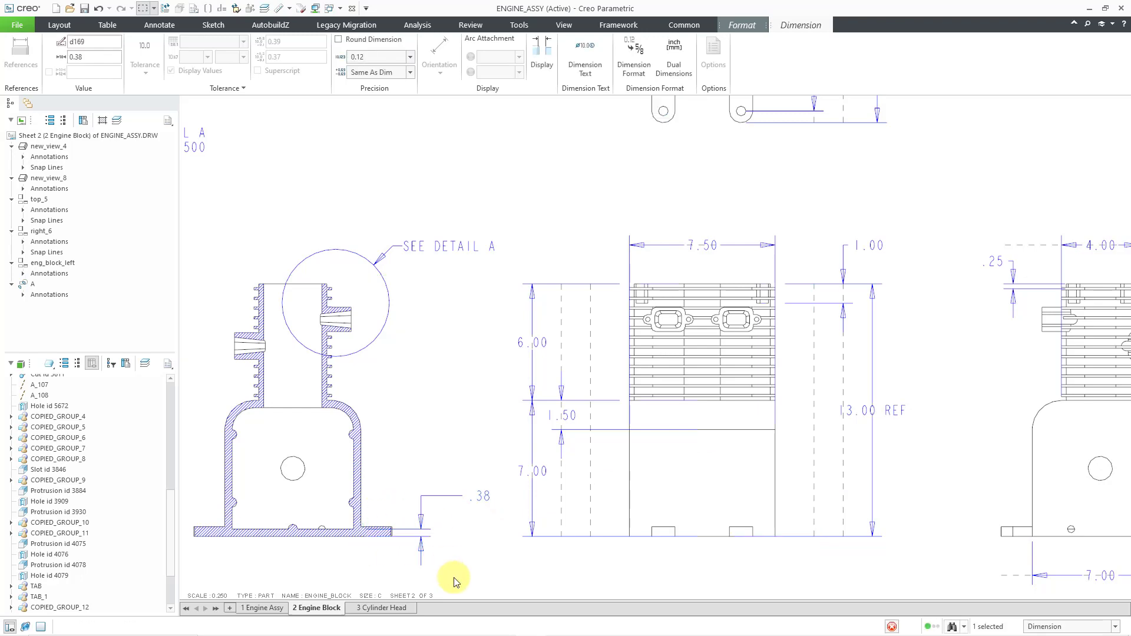
# Erase the .38 base thickness dimension from the section view.
pyautogui.scroll(3, 364, 554)
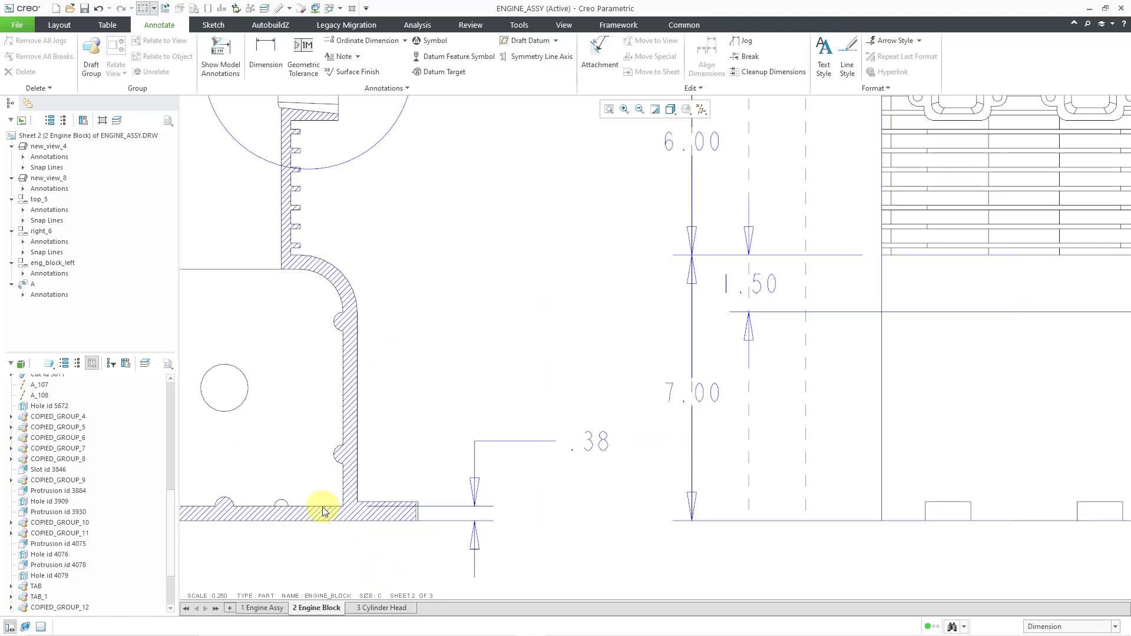
pyautogui.scroll(-3, 478, 525)
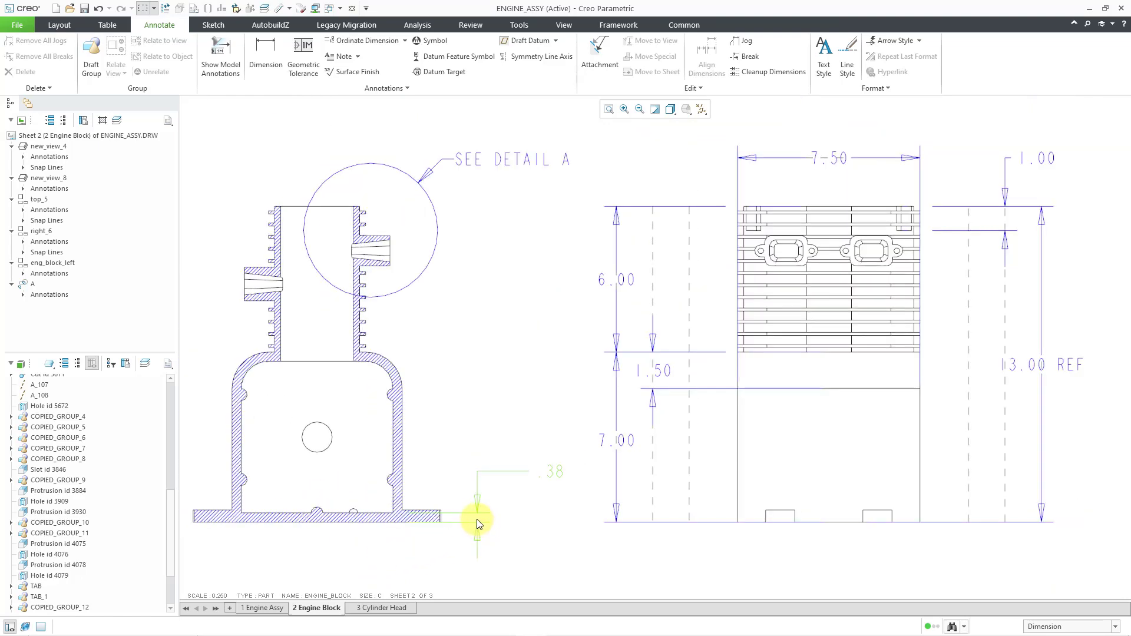
pyautogui.scroll(1, 517, 566)
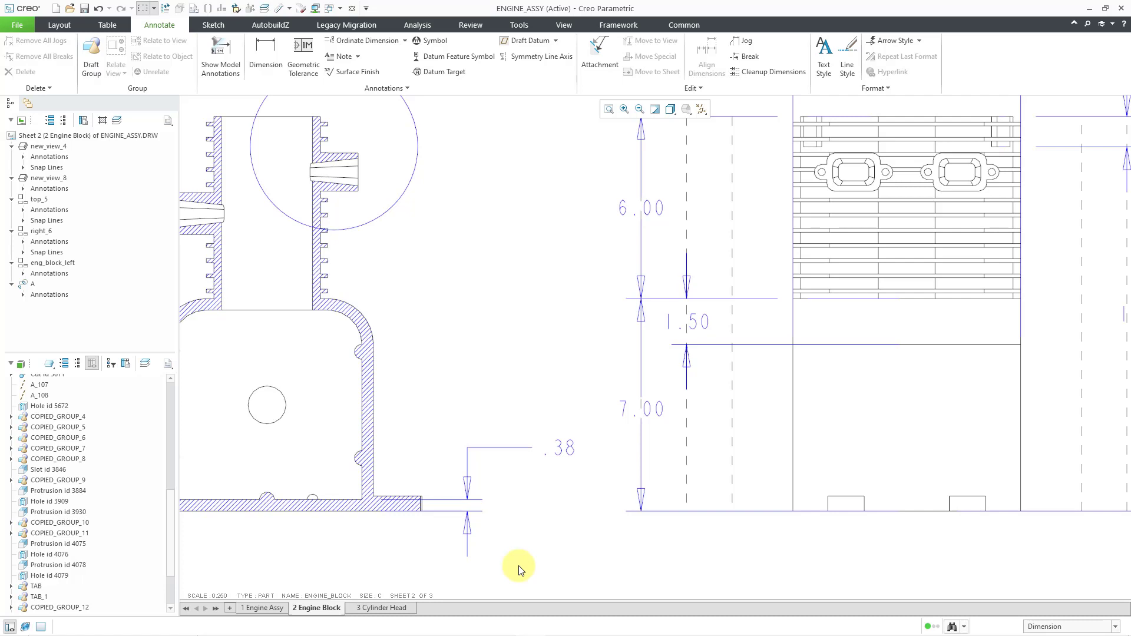
pyautogui.click(568, 455)
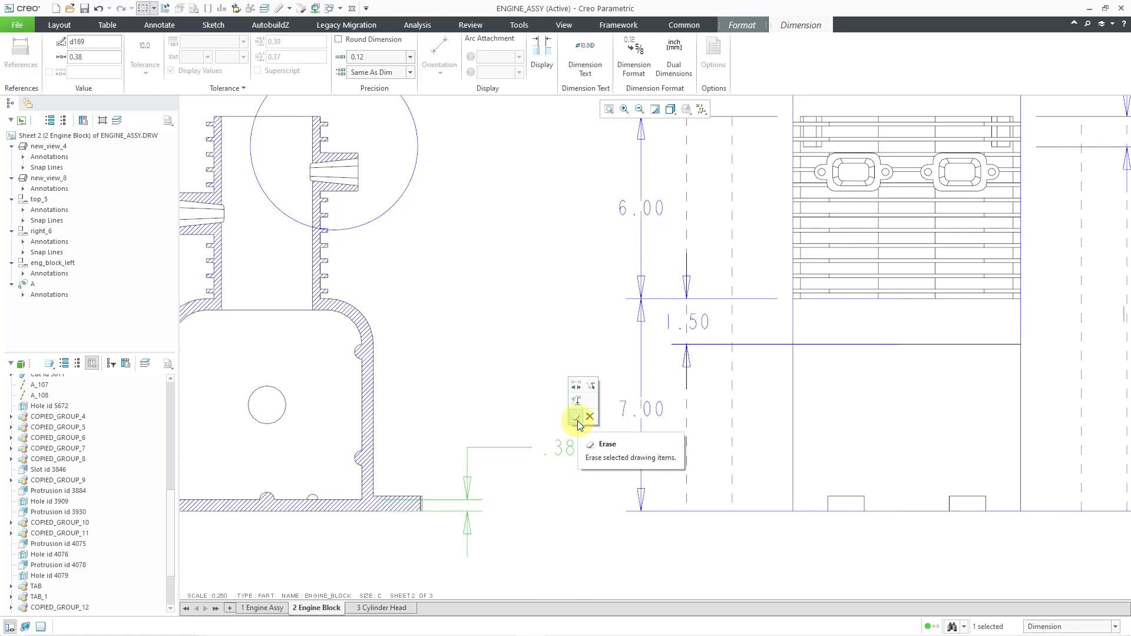
pyautogui.click(577, 419)
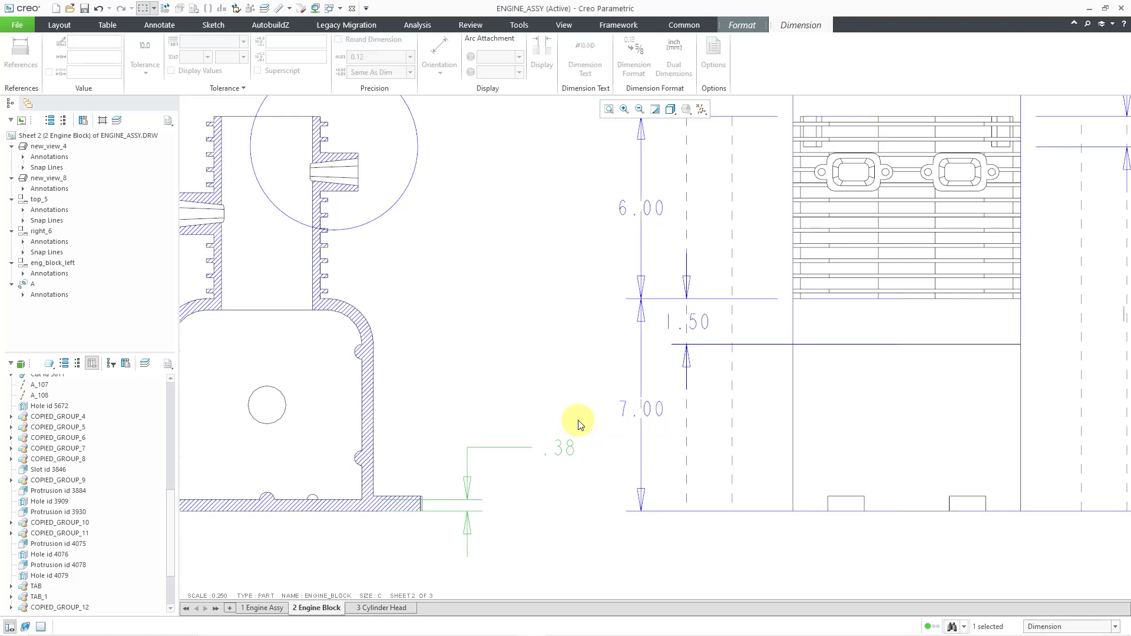
pyautogui.rightClick(531, 353)
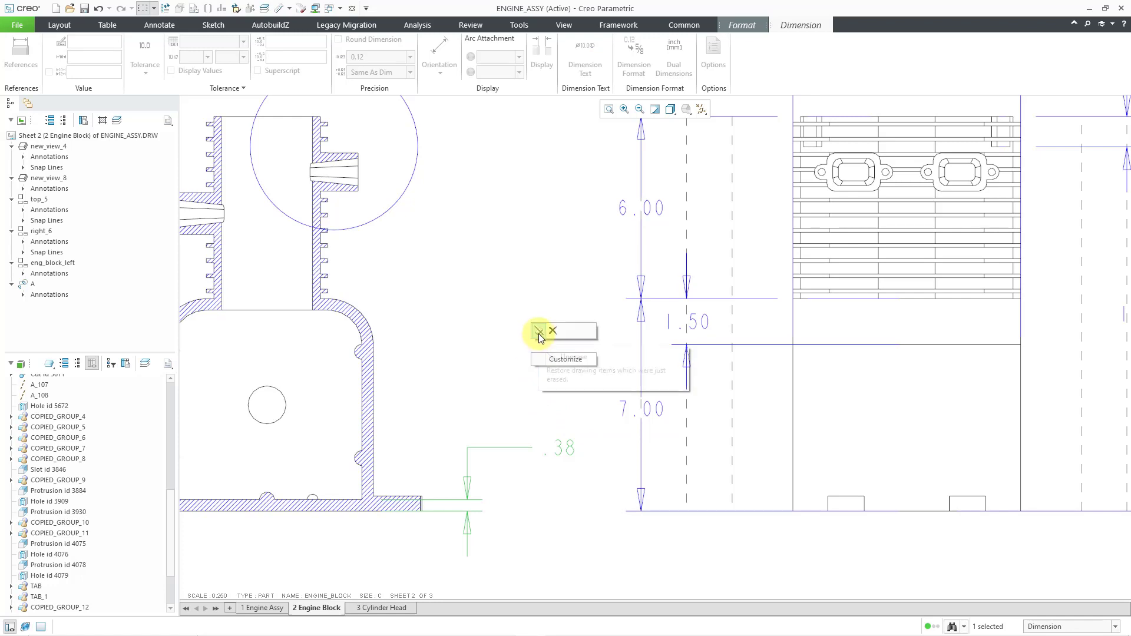
pyautogui.click(504, 388)
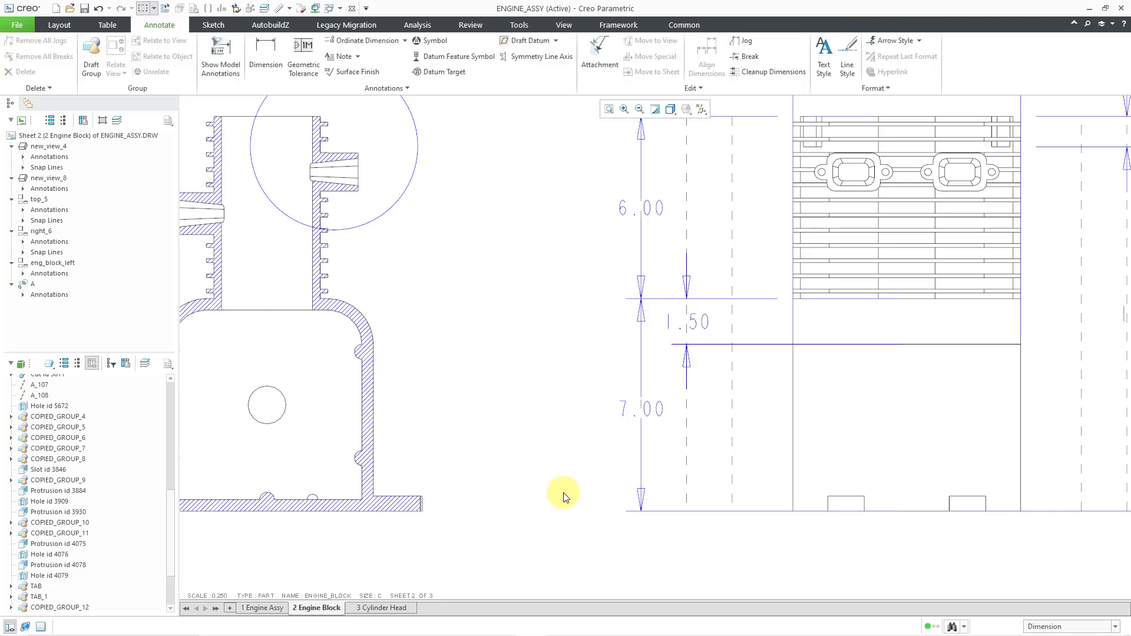
# Set the selection filter to General and unerase dimension d169 from the eng_block_left view's annotations.
pyautogui.scroll(3, 596, 519)
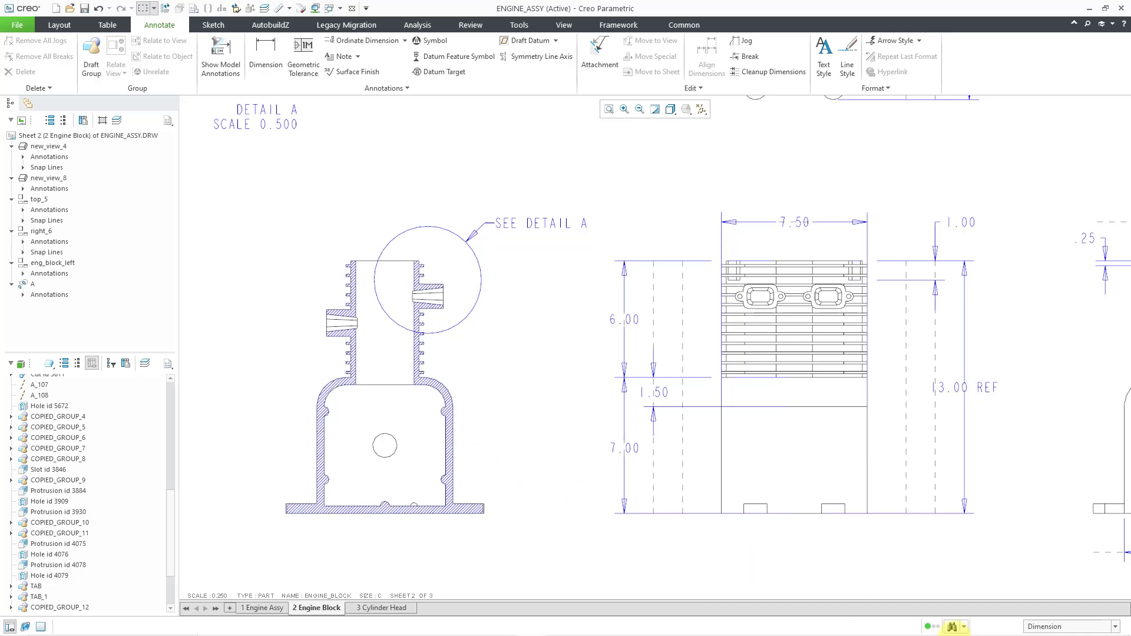
pyautogui.click(1082, 629)
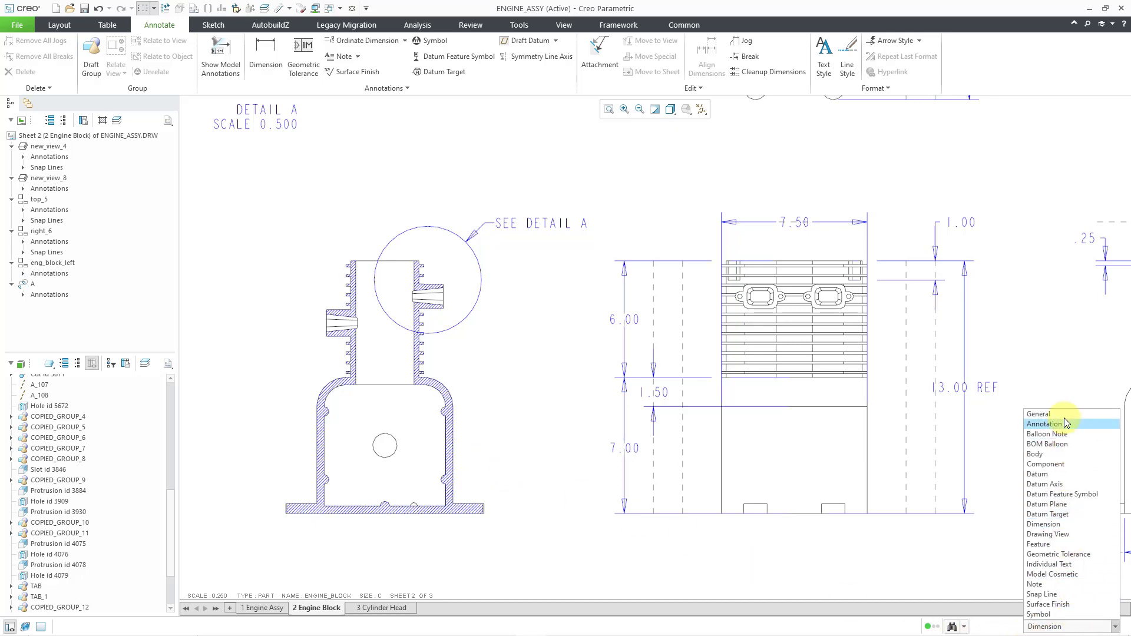
pyautogui.click(1064, 417)
pyautogui.click(472, 442)
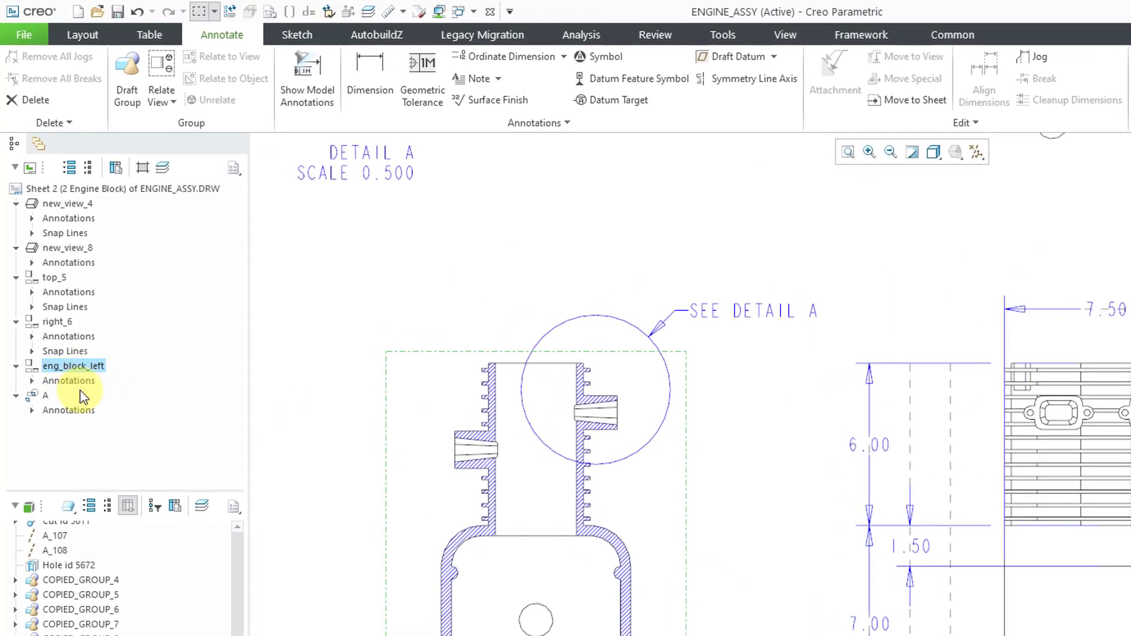
pyautogui.click(32, 382)
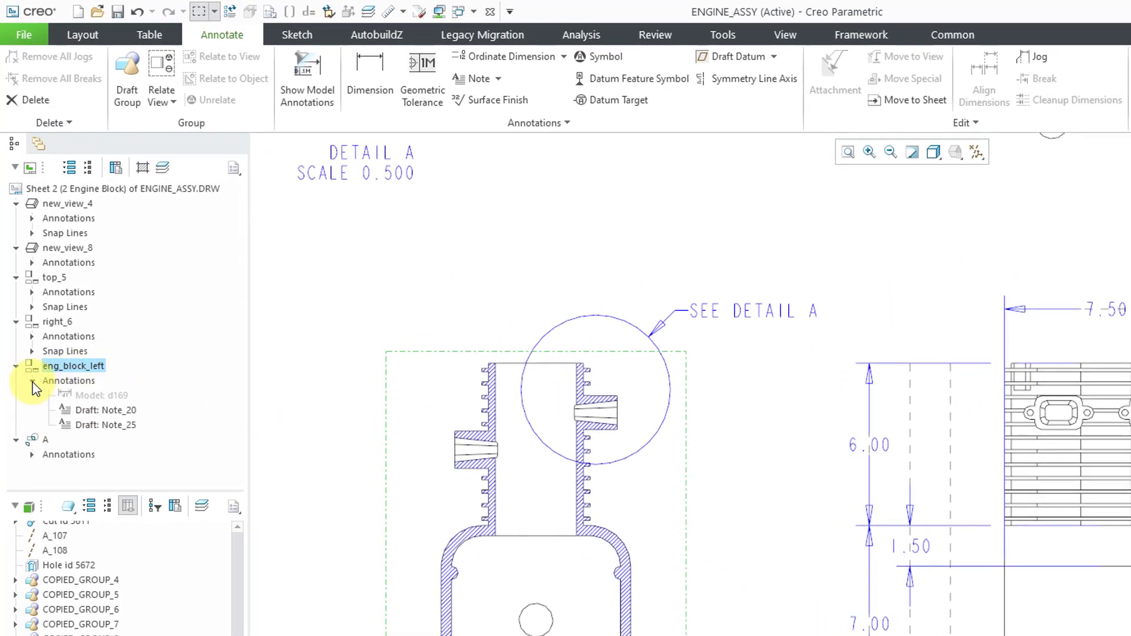
pyautogui.click(121, 394)
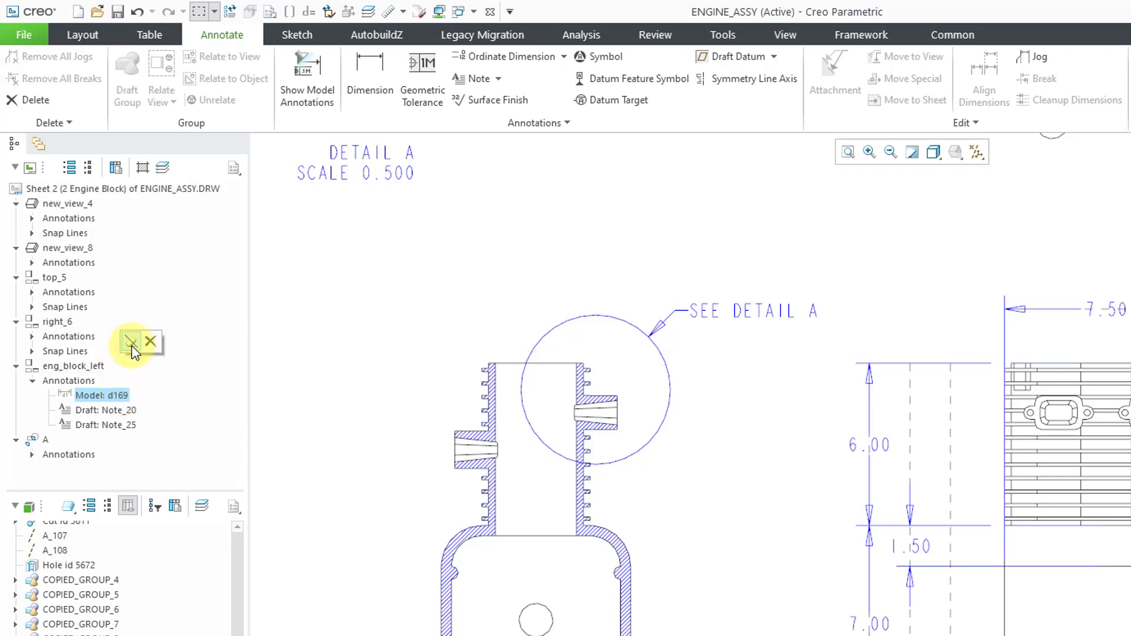
pyautogui.click(132, 346)
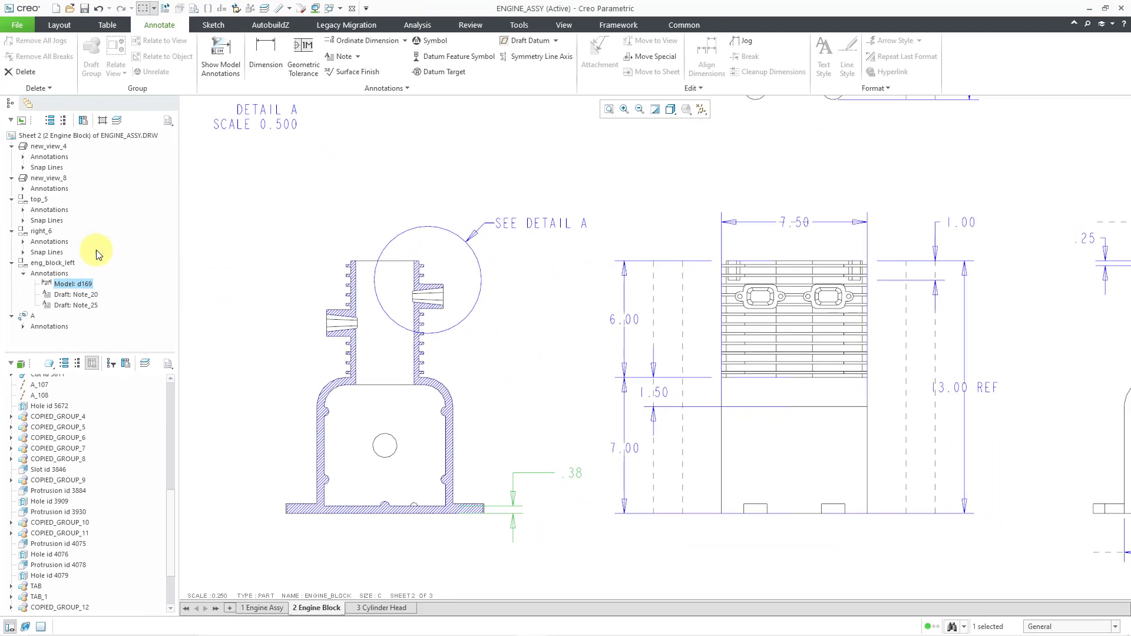
pyautogui.click(223, 288)
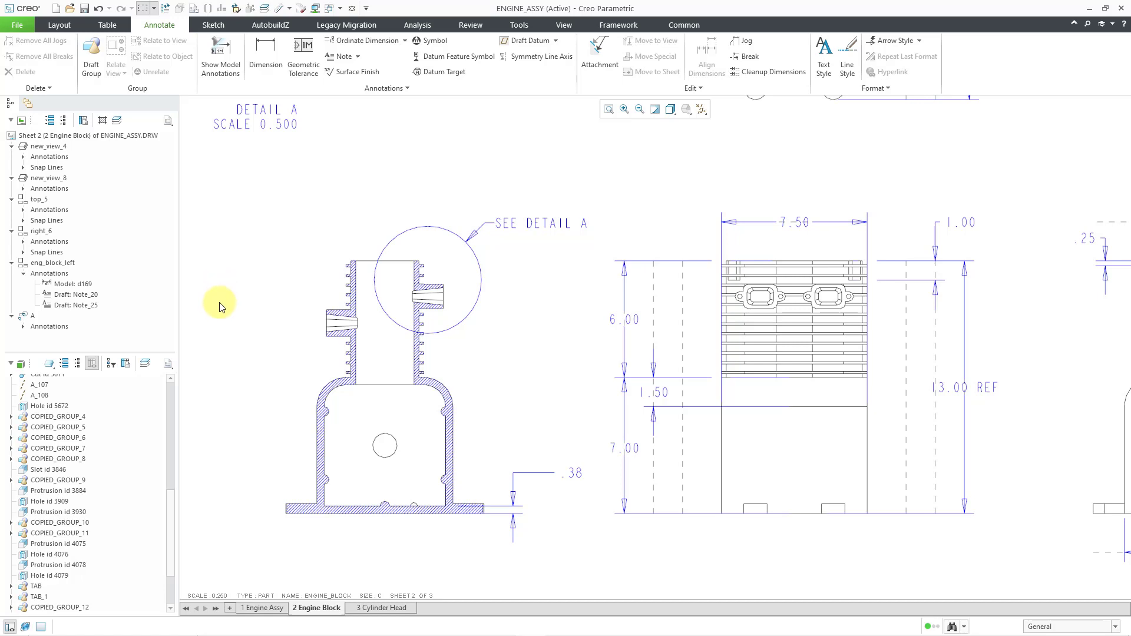
# Delete the .38 base thickness dimension from the section view.
pyautogui.click(577, 479)
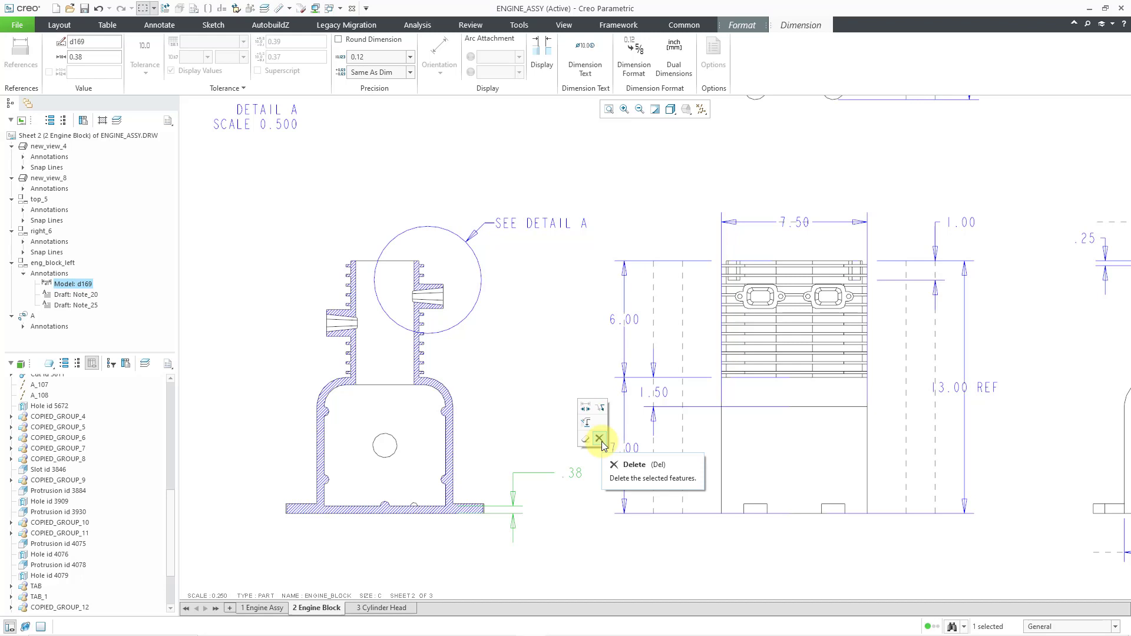
pyautogui.click(599, 439)
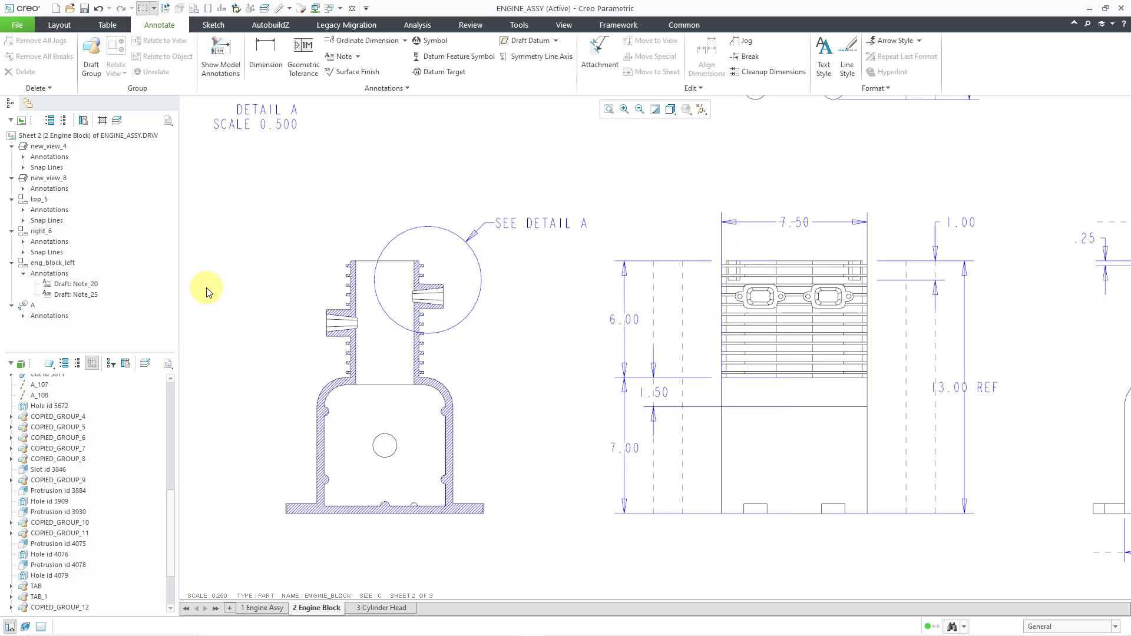
# Show the base's .38 thickness dimension in the section view as a model annotation and move it closer to the view.
pyautogui.click(221, 56)
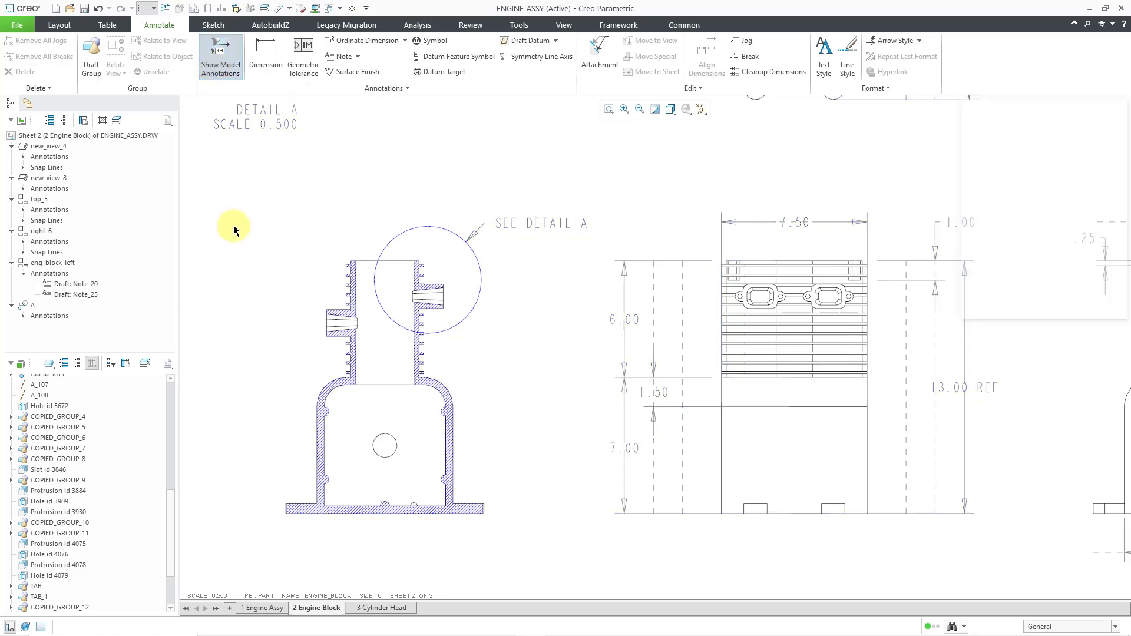
pyautogui.click(404, 505)
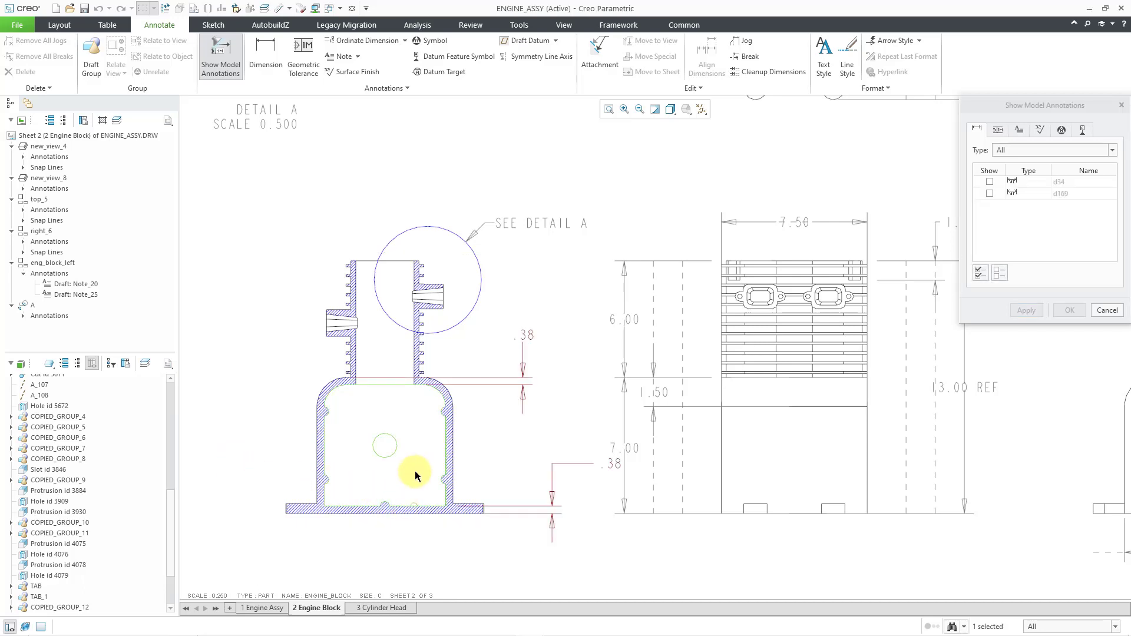
pyautogui.click(610, 469)
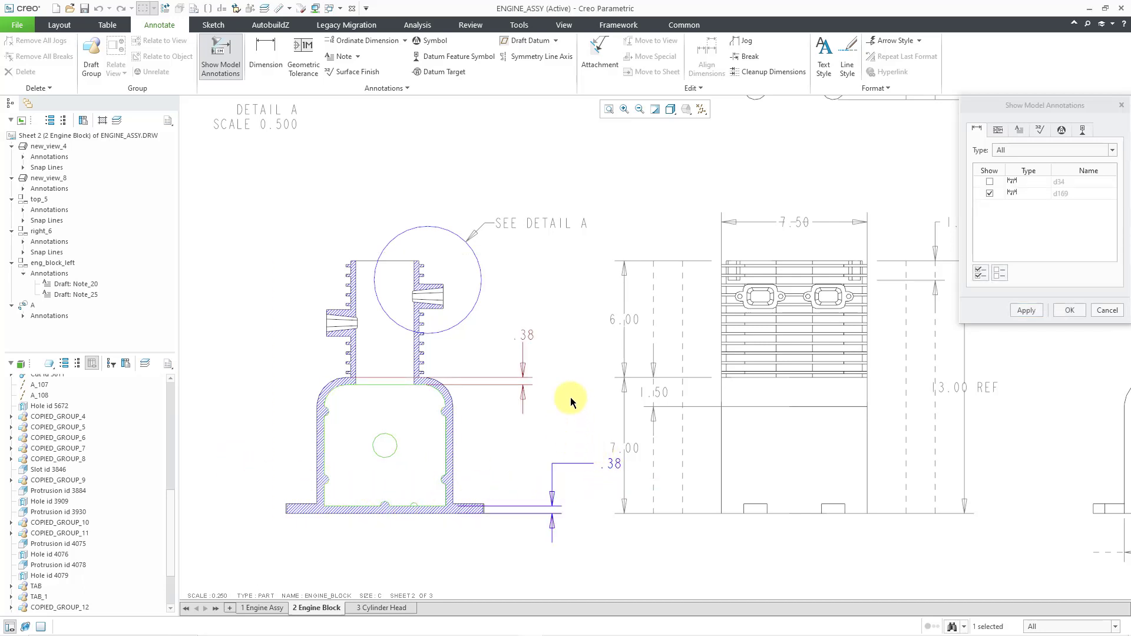
pyautogui.click(1069, 310)
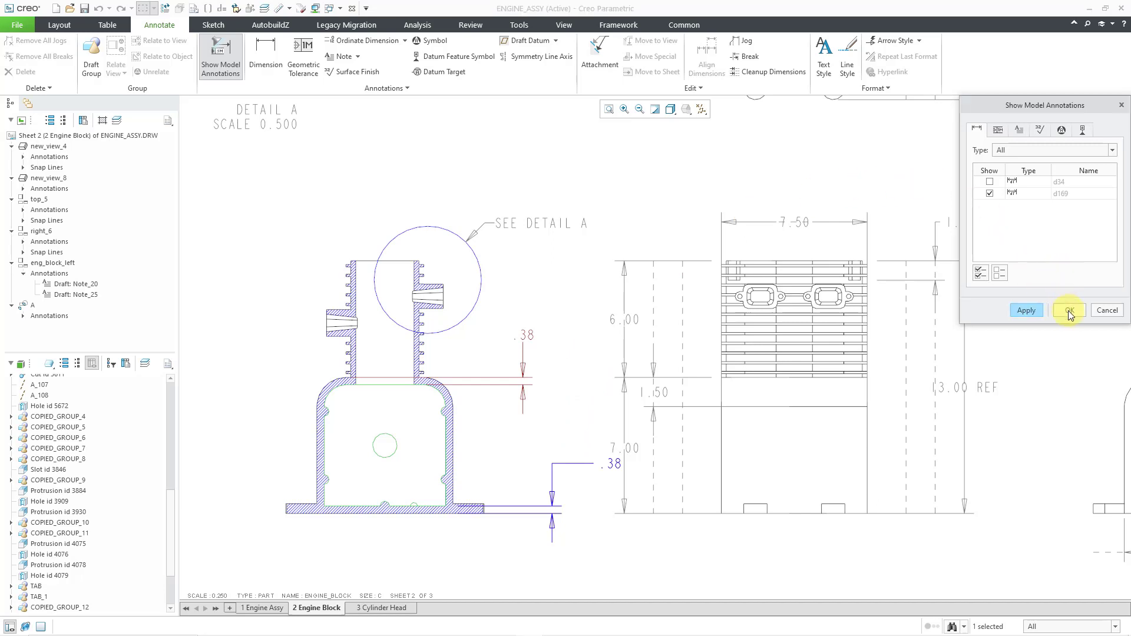
pyautogui.click(566, 377)
pyautogui.click(609, 467)
pyautogui.moveTo(613, 461); pyautogui.dragTo(570, 458)
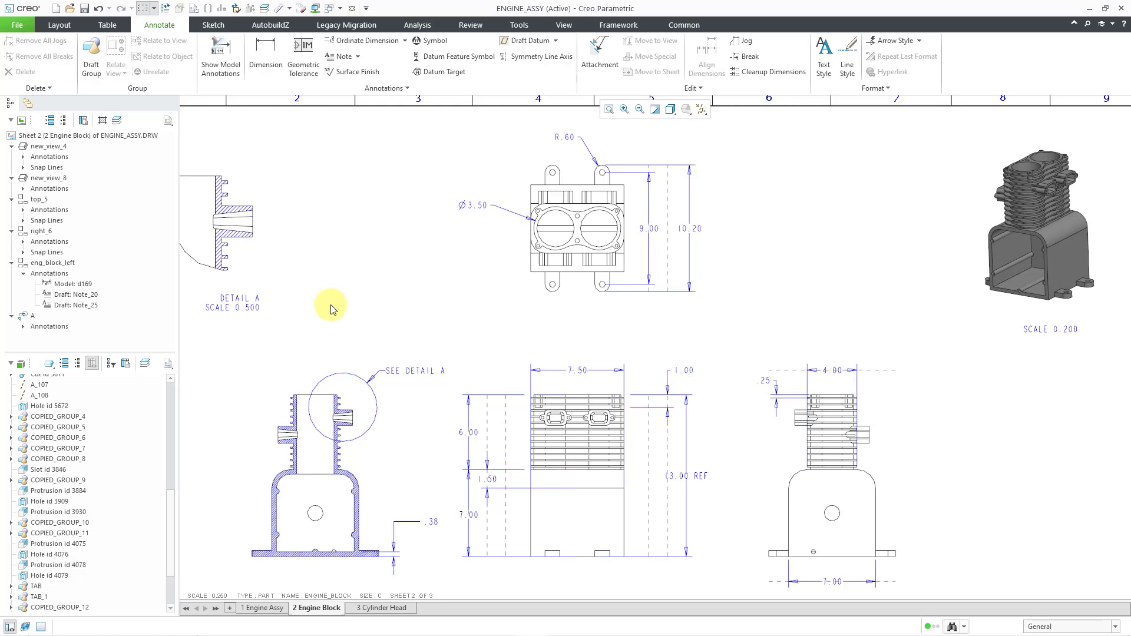
# Open the drawing's detail options and bring up the settings that control dimension tolerances.
pyautogui.click(16, 26)
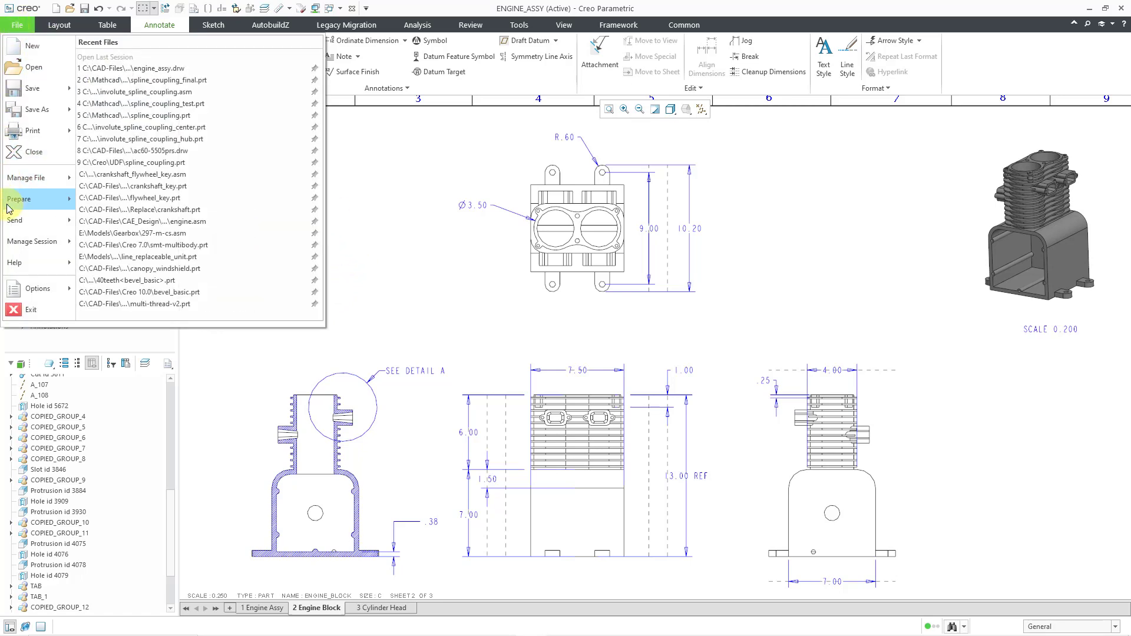
pyautogui.moveTo(9, 209)
pyautogui.click(153, 71)
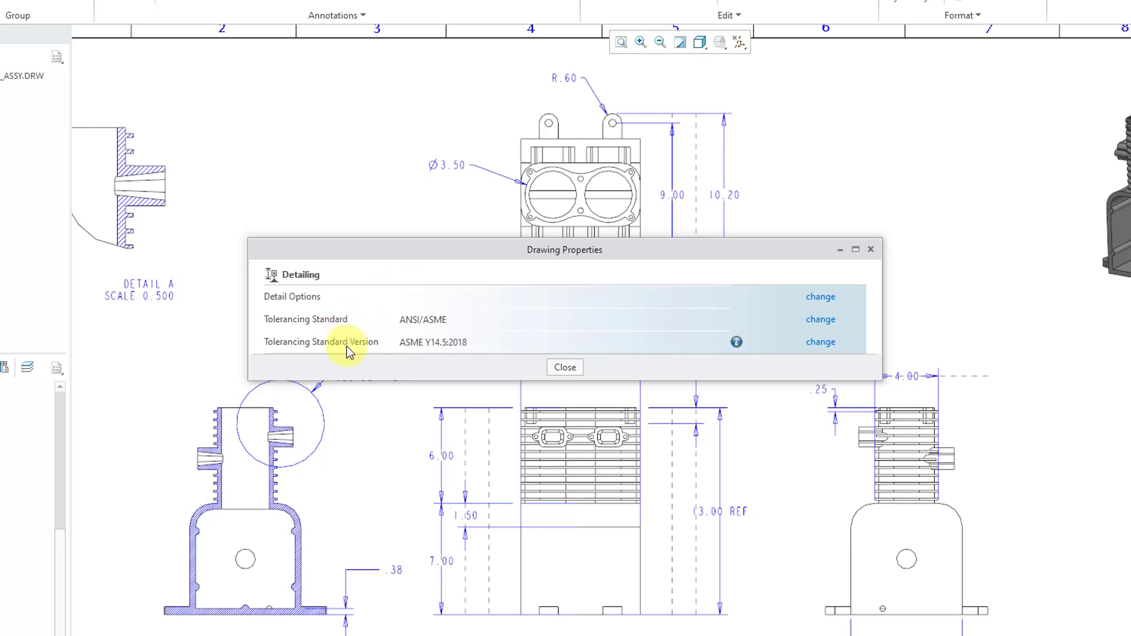
pyautogui.click(821, 298)
pyautogui.scroll(-6, 829, 172)
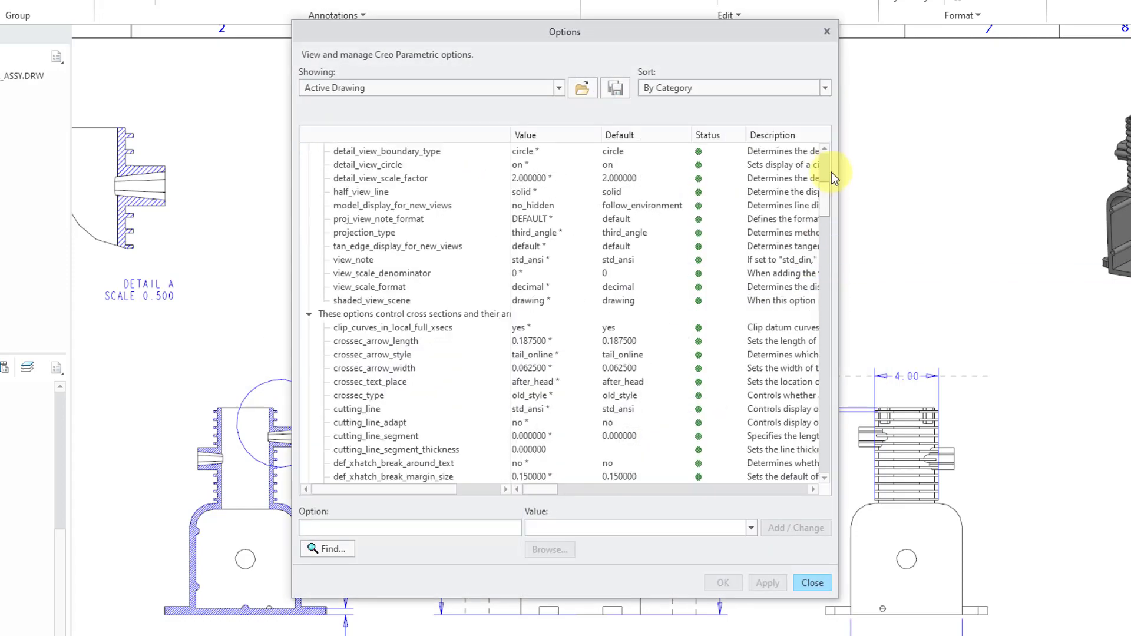
pyautogui.moveTo(827, 185); pyautogui.dragTo(813, 469)
pyautogui.scroll(2, 645, 380)
pyautogui.scroll(1, 645, 379)
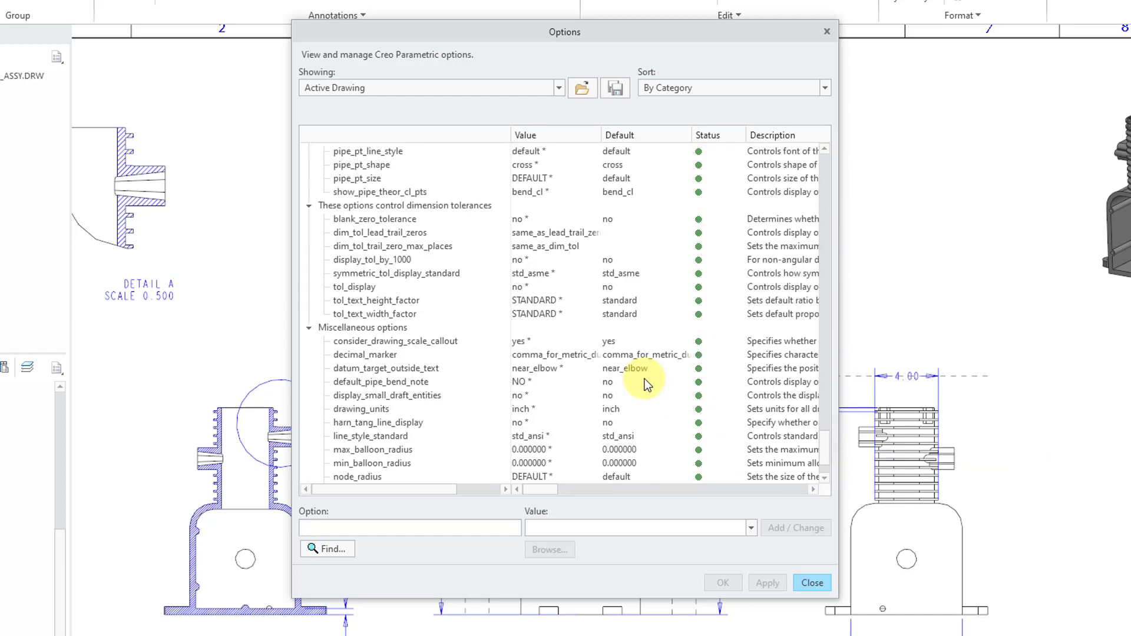
# Set the tol_display detail option to yes, apply the change and close the drawing properties.
pyautogui.click(363, 288)
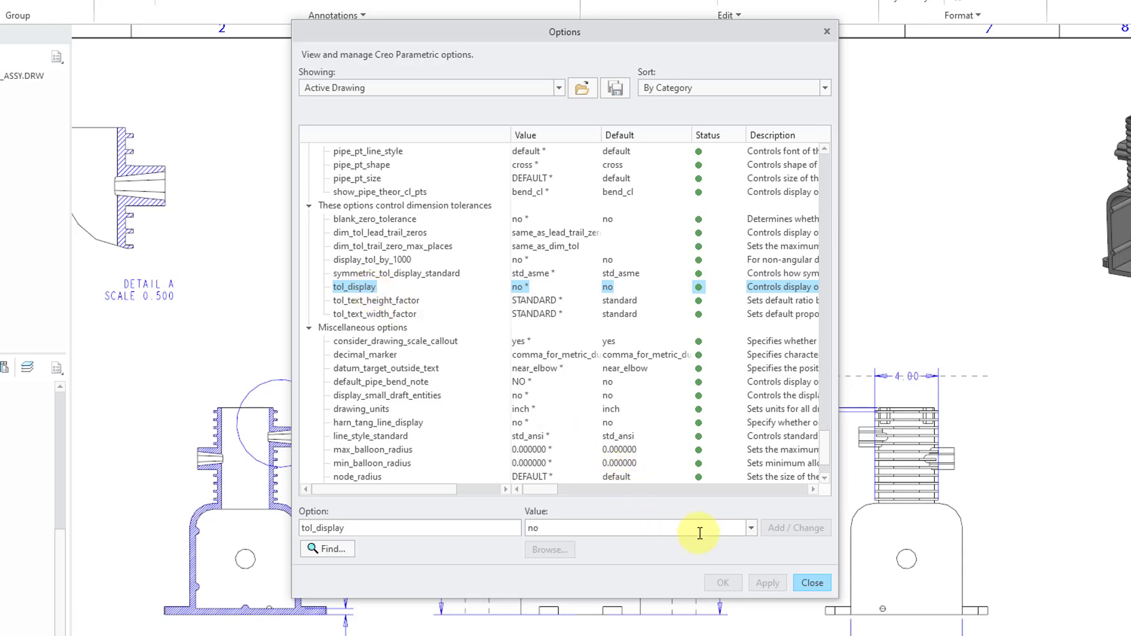
pyautogui.click(753, 528)
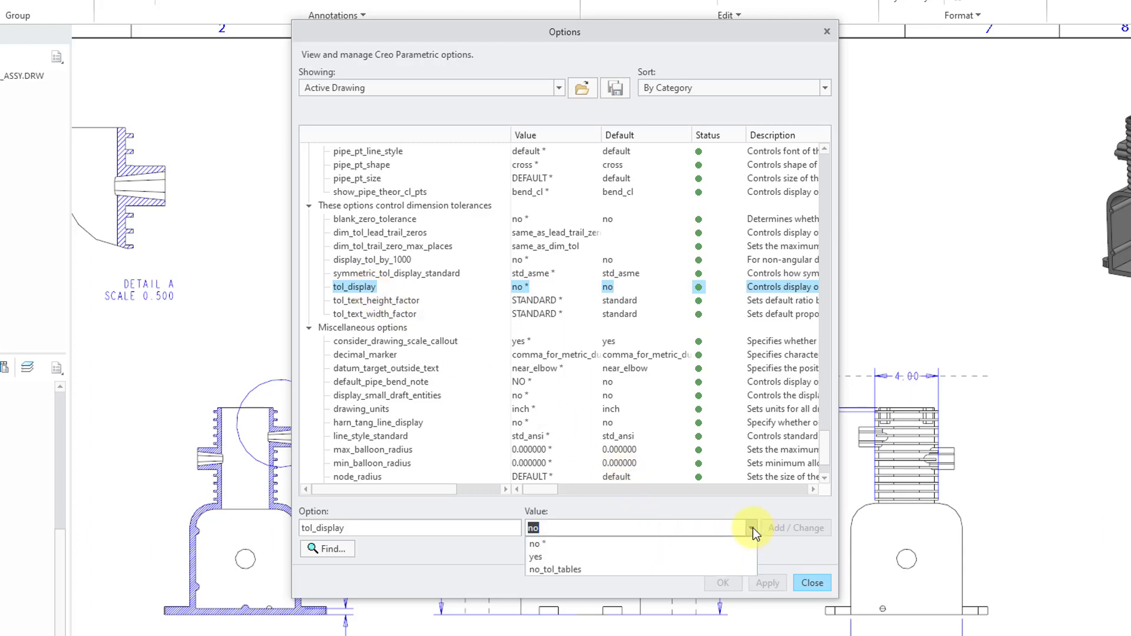
pyautogui.click(744, 556)
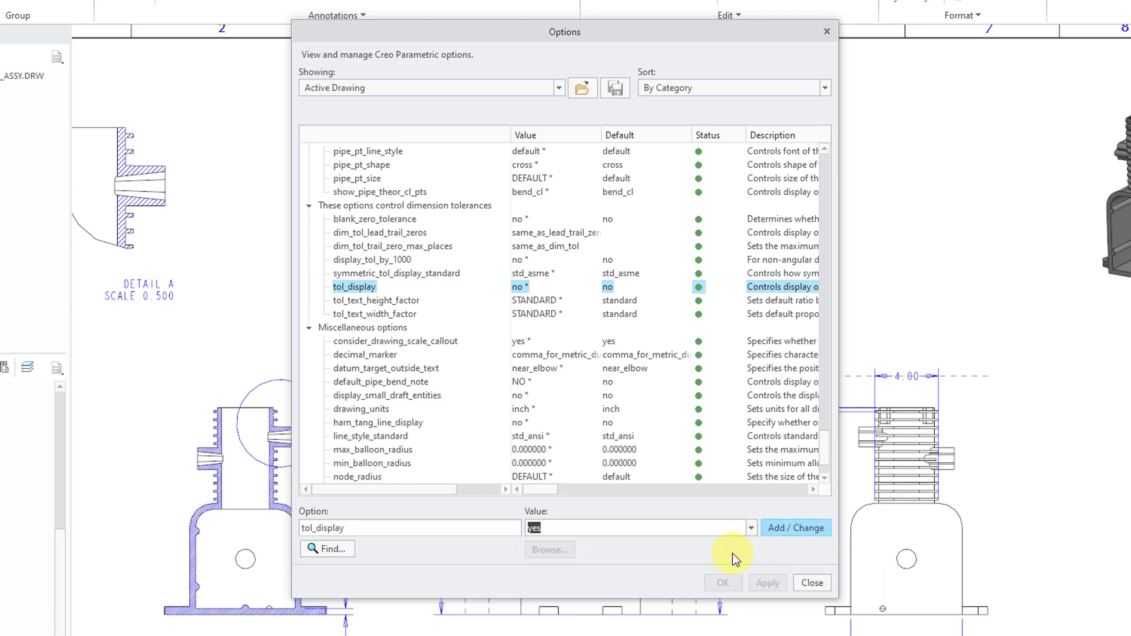
pyautogui.click(783, 532)
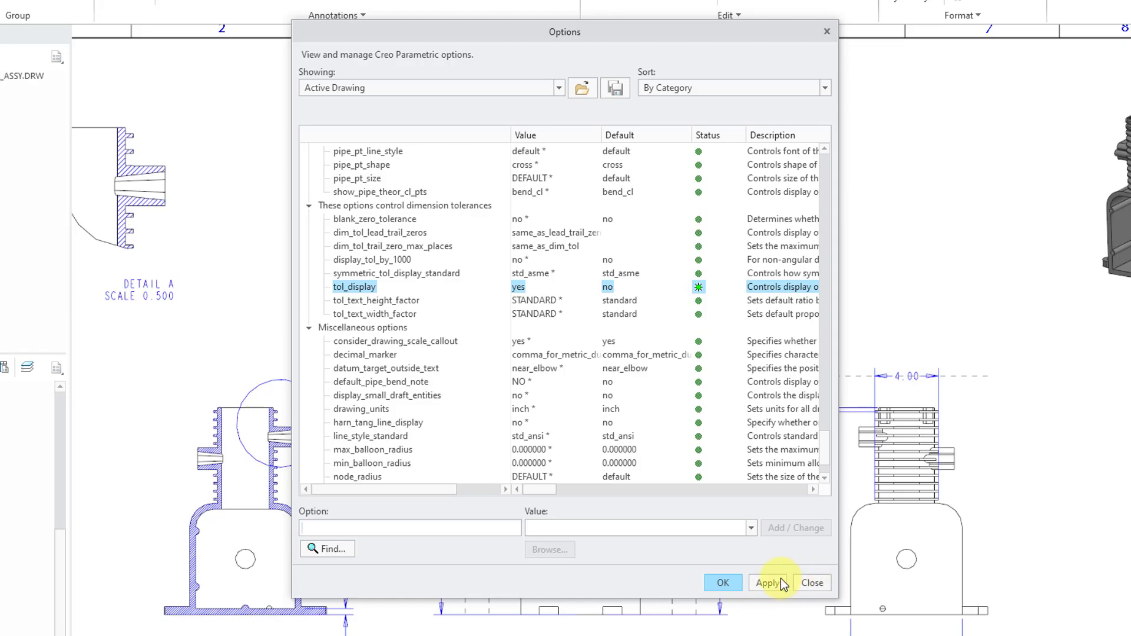
pyautogui.click(725, 583)
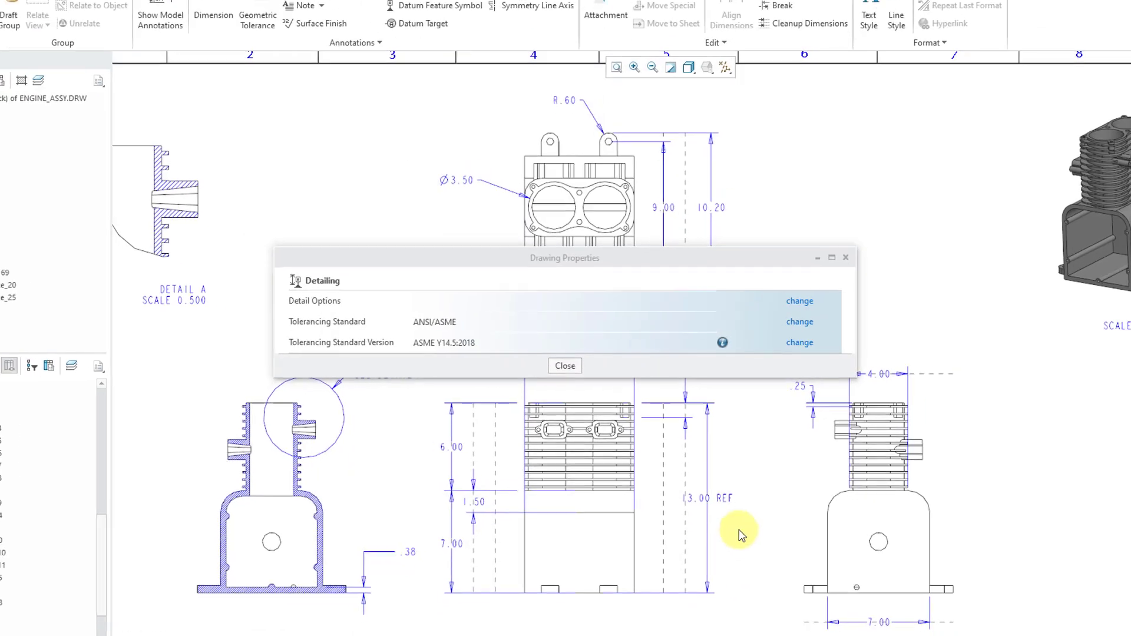
pyautogui.click(565, 366)
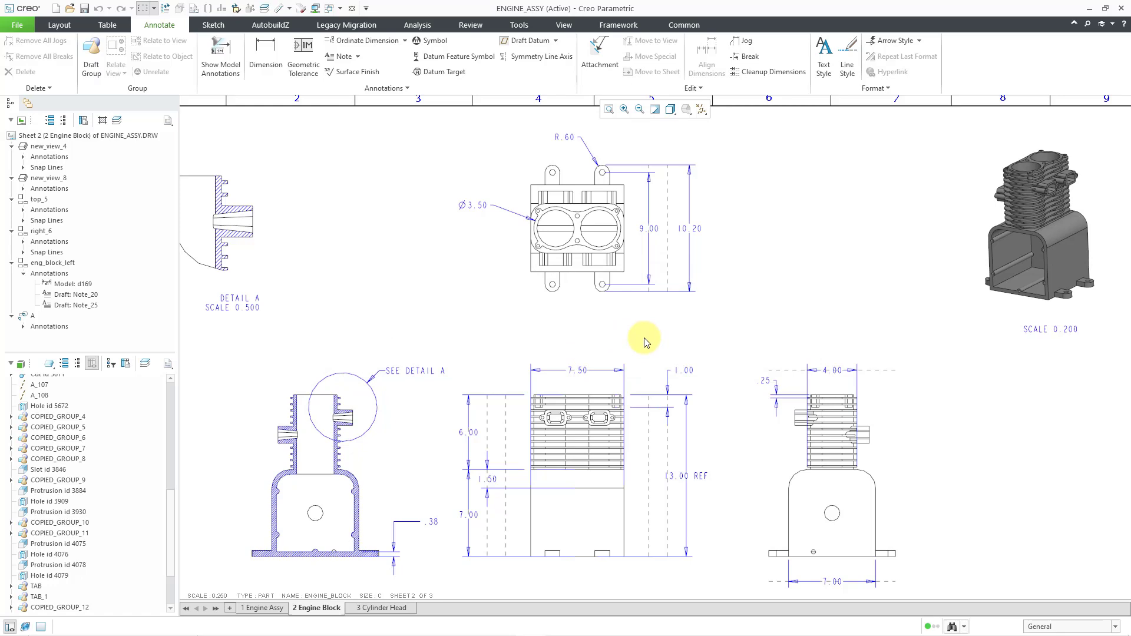
pyautogui.scroll(-1, 644, 342)
pyautogui.scroll(1, 644, 342)
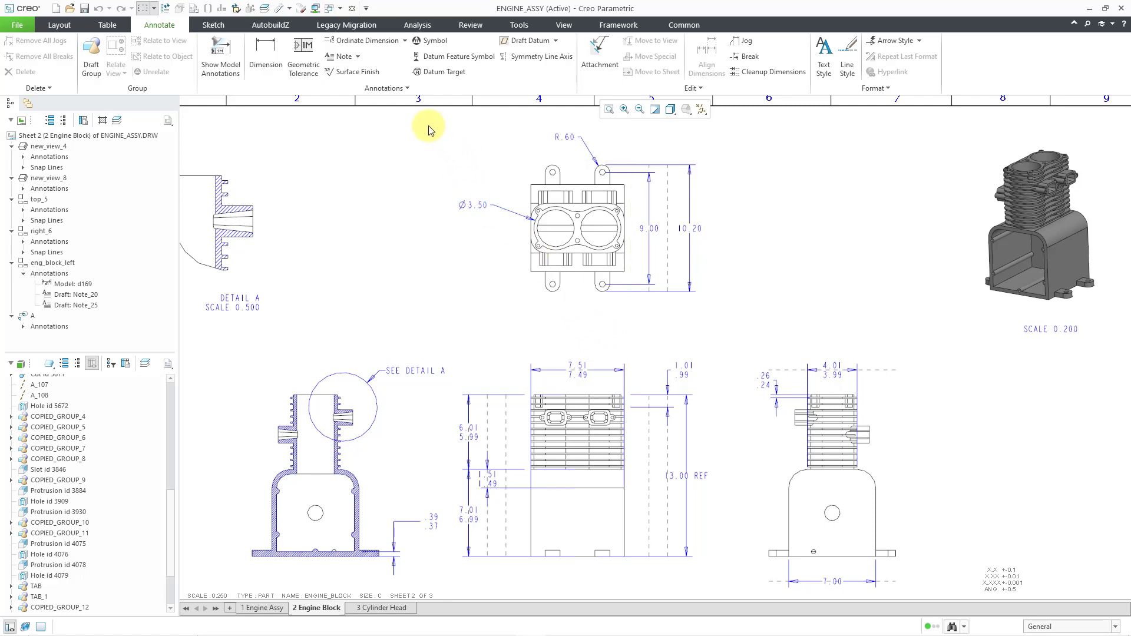
# Set the selection filter to Dimension and give all dimensions on the Engine Block sheet the Plus-Minus tolerance format.
pyautogui.click(1069, 627)
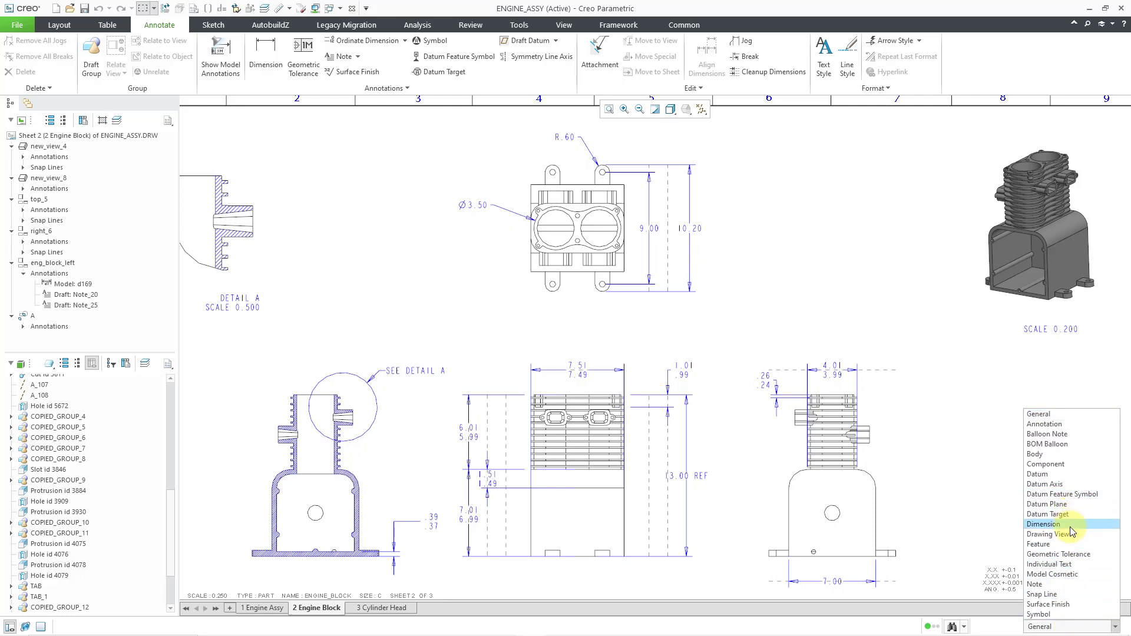
pyautogui.click(1045, 524)
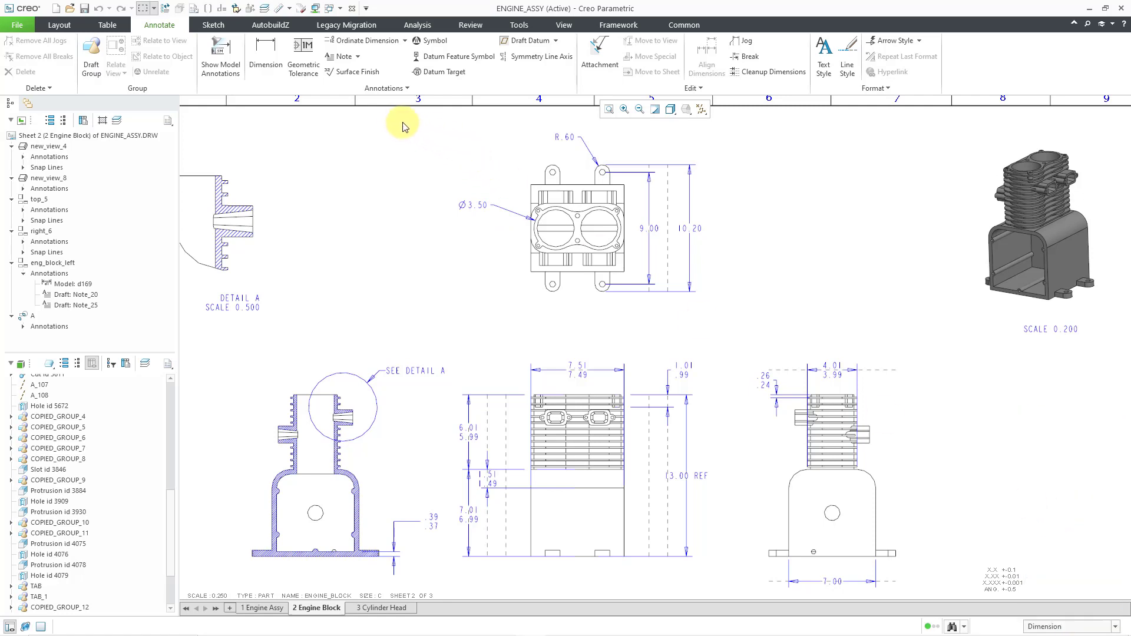
pyautogui.moveTo(444, 154); pyautogui.dragTo(928, 598)
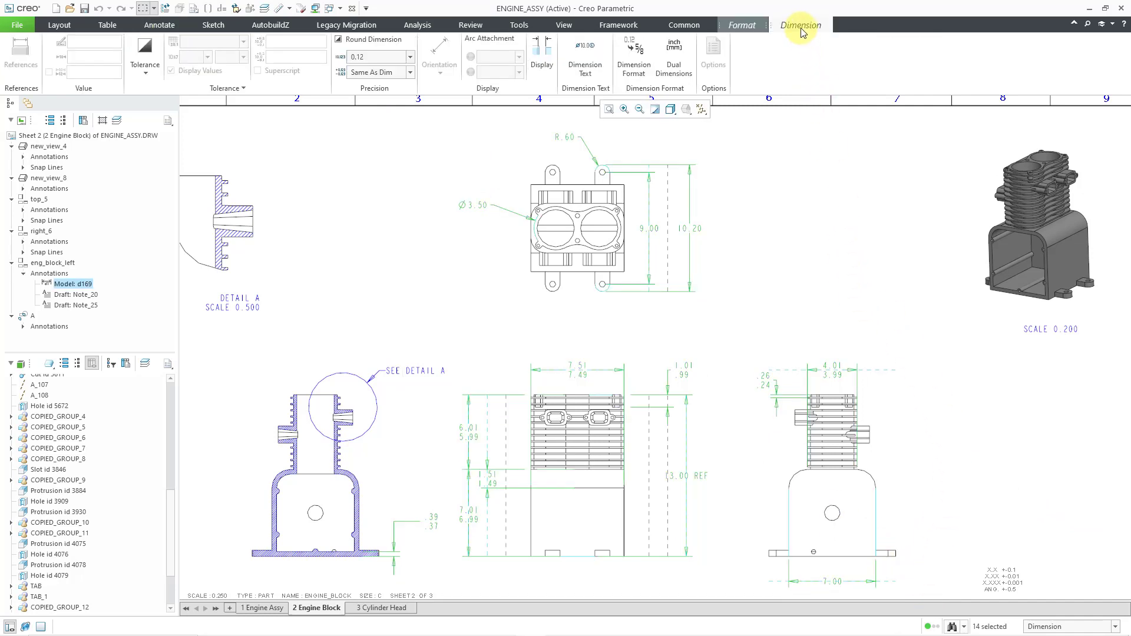
pyautogui.click(147, 76)
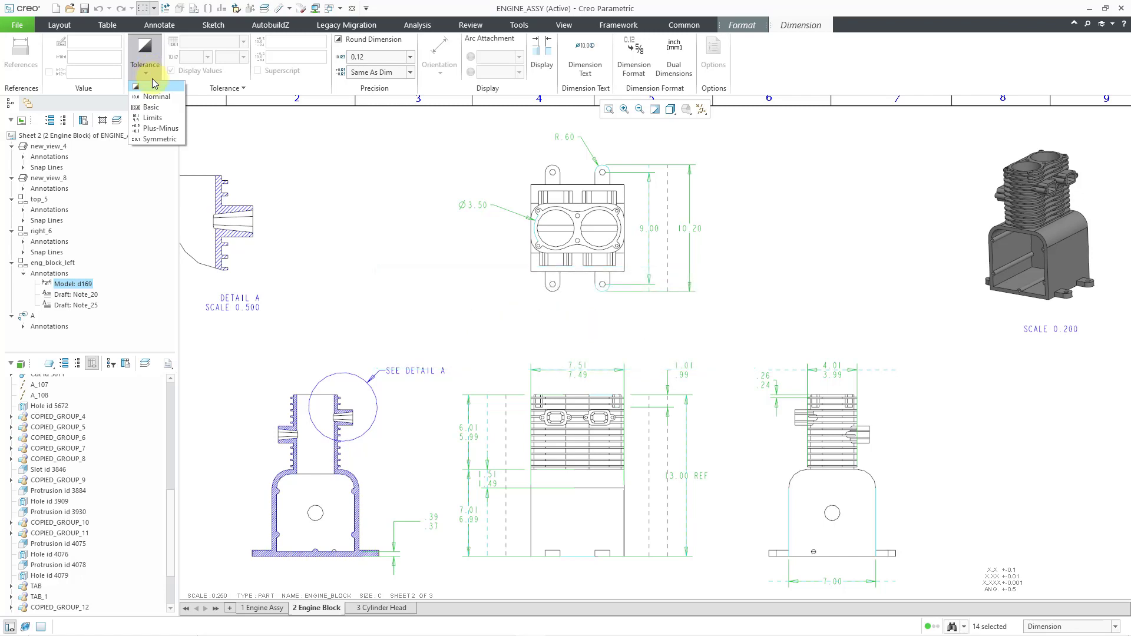
pyautogui.click(160, 128)
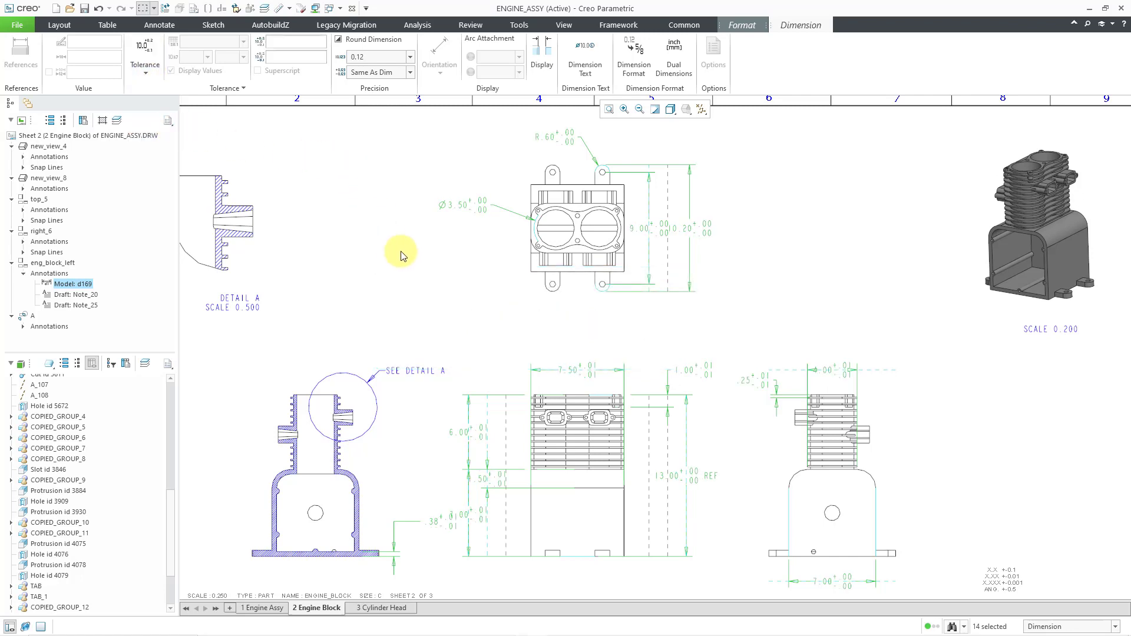
pyautogui.click(451, 281)
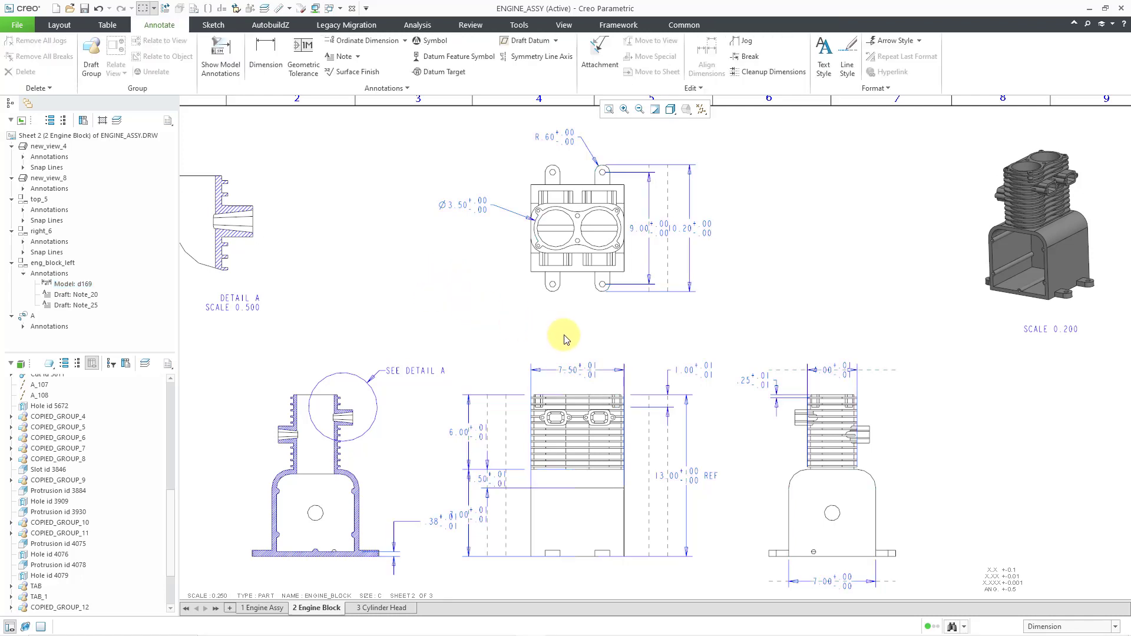
# Set the tolerances of the top view's 10.20 dimension to 0.01 upper and -0.05 lower.
pyautogui.click(710, 231)
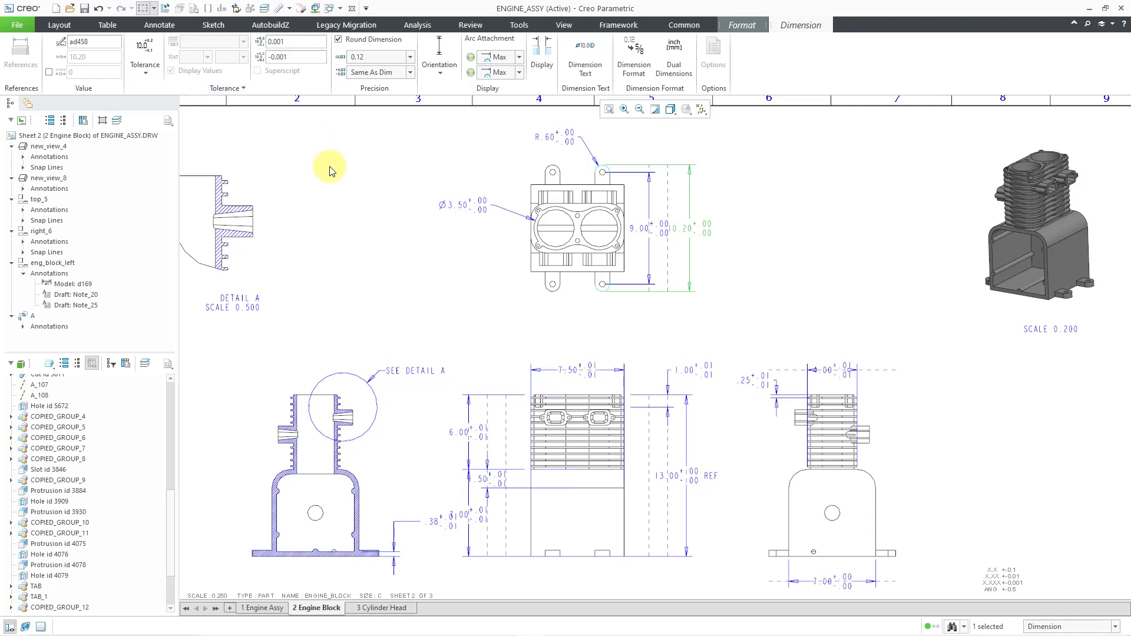
pyautogui.press('BackSpace')
pyautogui.press('BackSpace')
pyautogui.write('10')
pyautogui.press('BackSpace')
pyautogui.press('BackSpace')
pyautogui.write('5')
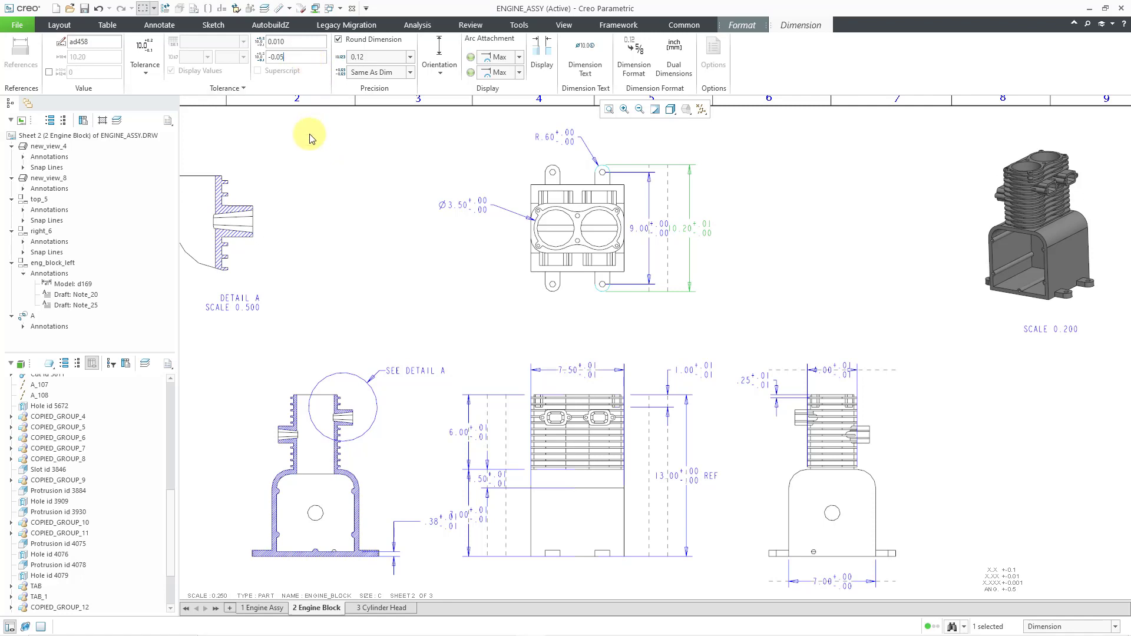
pyautogui.click(301, 43)
pyautogui.press('Home')
pyautogui.click(790, 257)
# Move the 10.20 dimension farther from the top view and set its upper tolerance to 0.10.
pyautogui.click(693, 230)
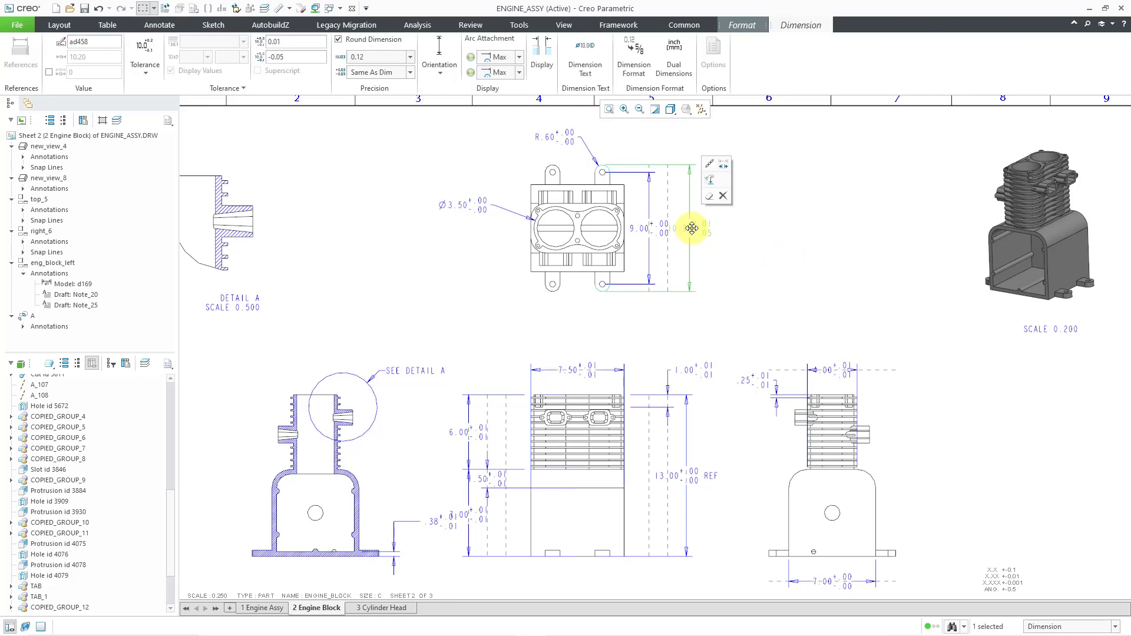
pyautogui.click(737, 261)
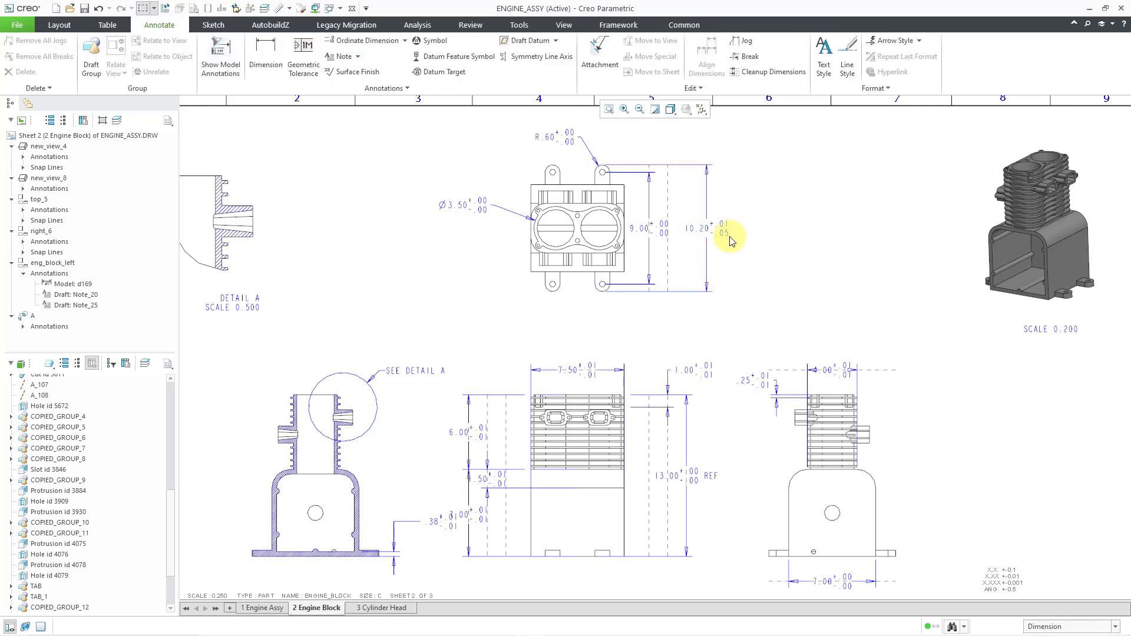
pyautogui.click(723, 232)
pyautogui.click(289, 43)
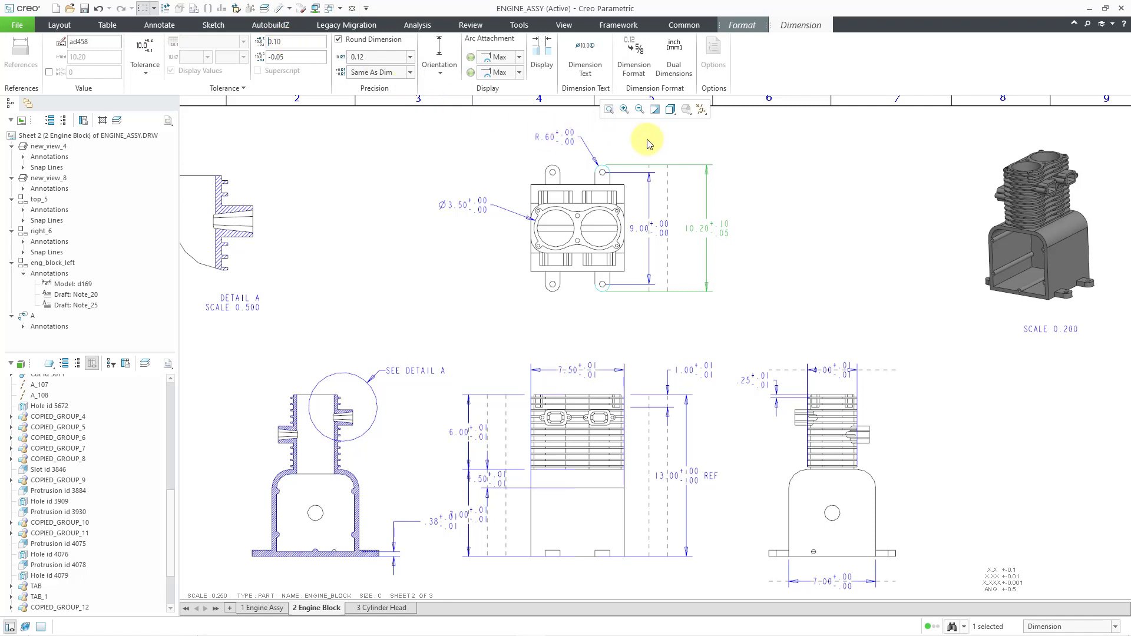
pyautogui.click(770, 286)
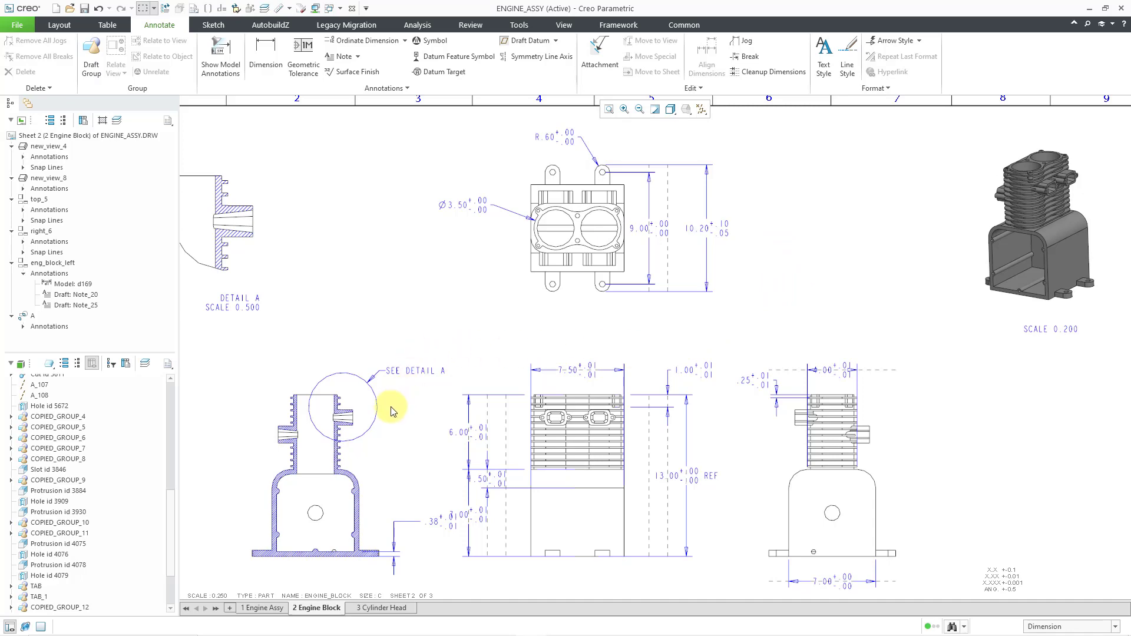
# Move the .38 base thickness dimension below the base of the section view, clear of the front view's dimensions.
pyautogui.scroll(-3, 411, 395)
pyautogui.scroll(3, 410, 395)
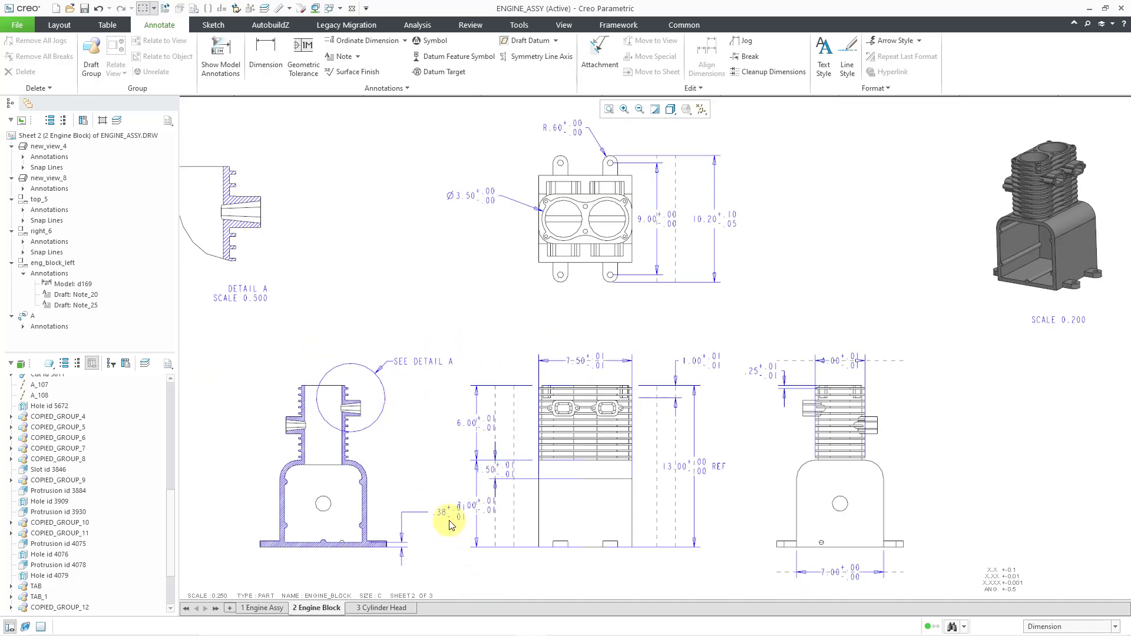
pyautogui.click(446, 520)
pyautogui.moveTo(443, 516); pyautogui.dragTo(456, 583)
pyautogui.click(442, 538)
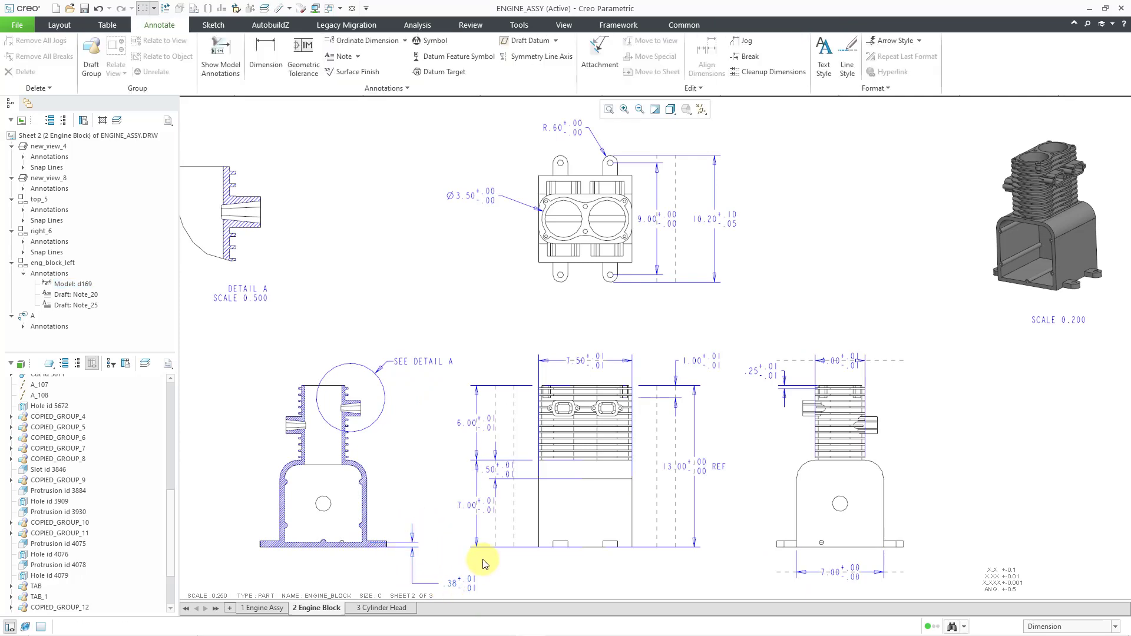
# Change the tolerance format of the front view's 7.00 height dimension to Basic.
pyautogui.scroll(2, 475, 560)
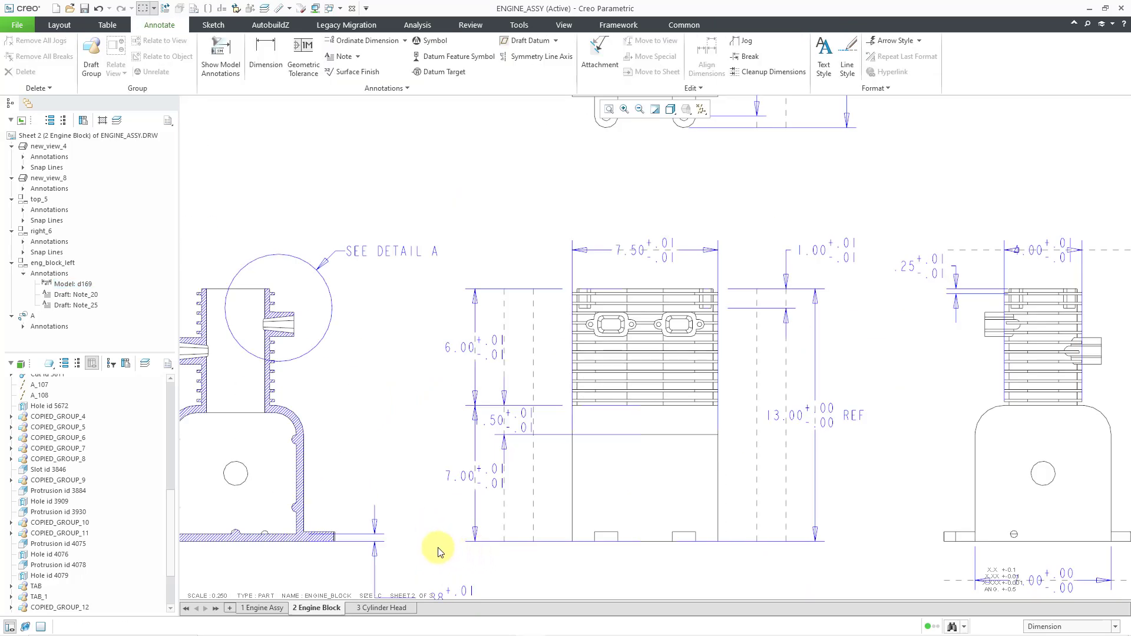
pyautogui.click(460, 483)
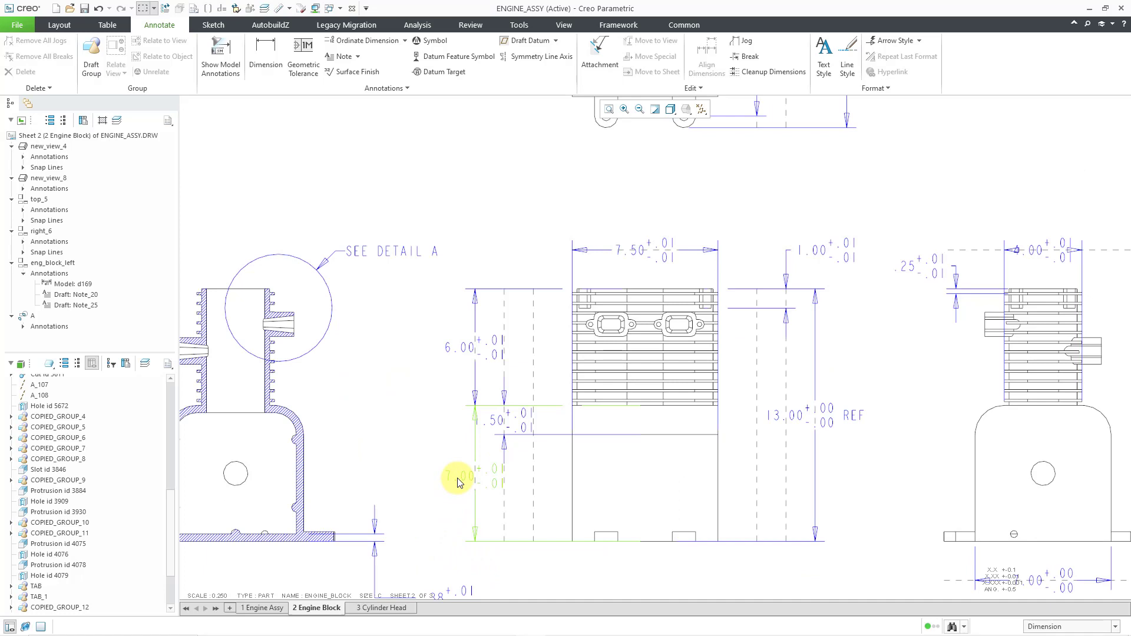
pyautogui.click(458, 479)
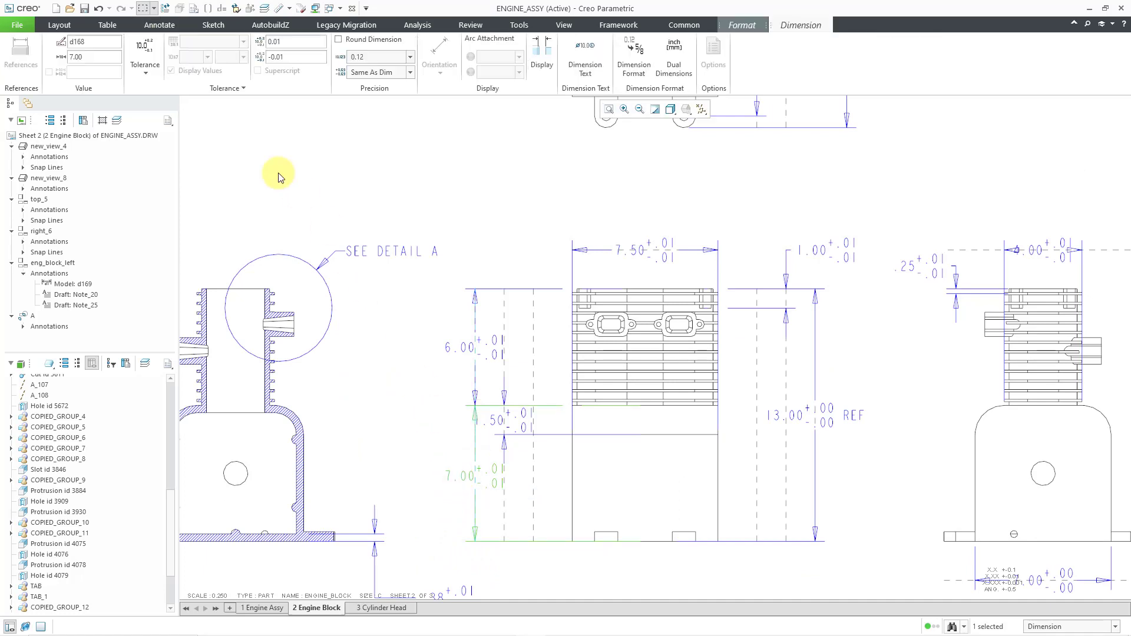
pyautogui.click(143, 69)
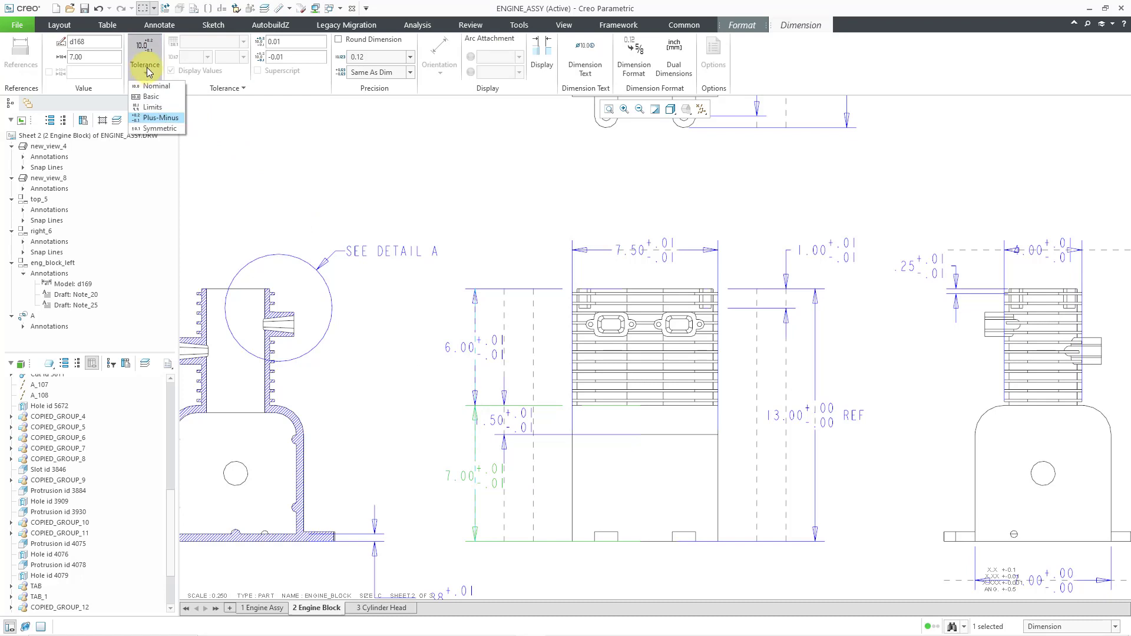
pyautogui.click(161, 96)
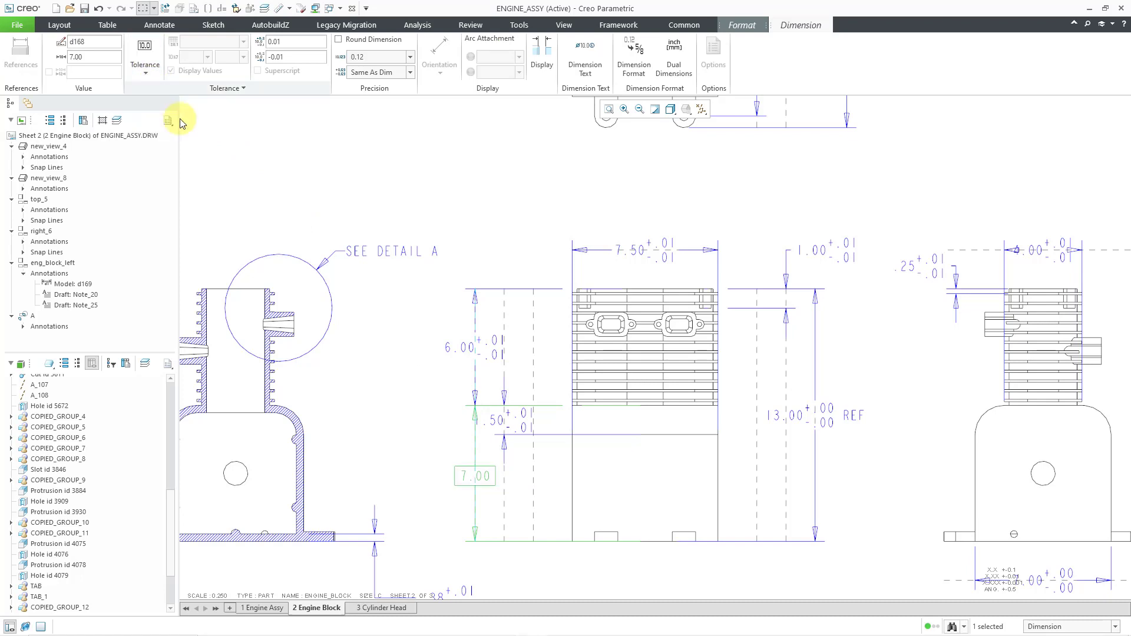
pyautogui.click(411, 473)
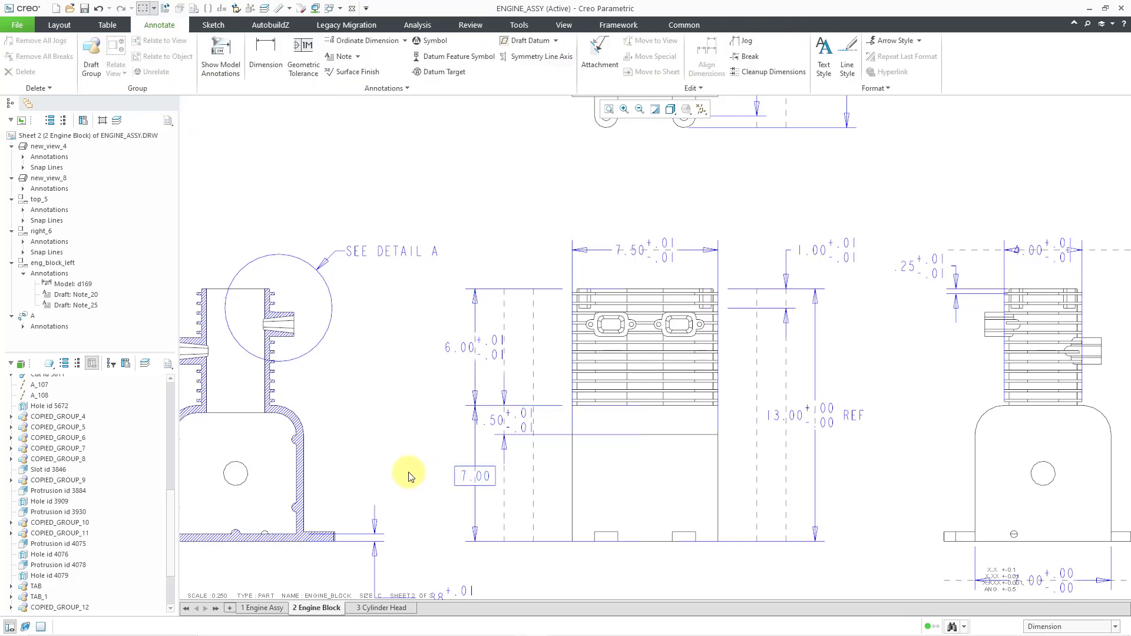
# Change the tolerance format of the front view's 6.00 height dimension to Basic.
pyautogui.click(461, 351)
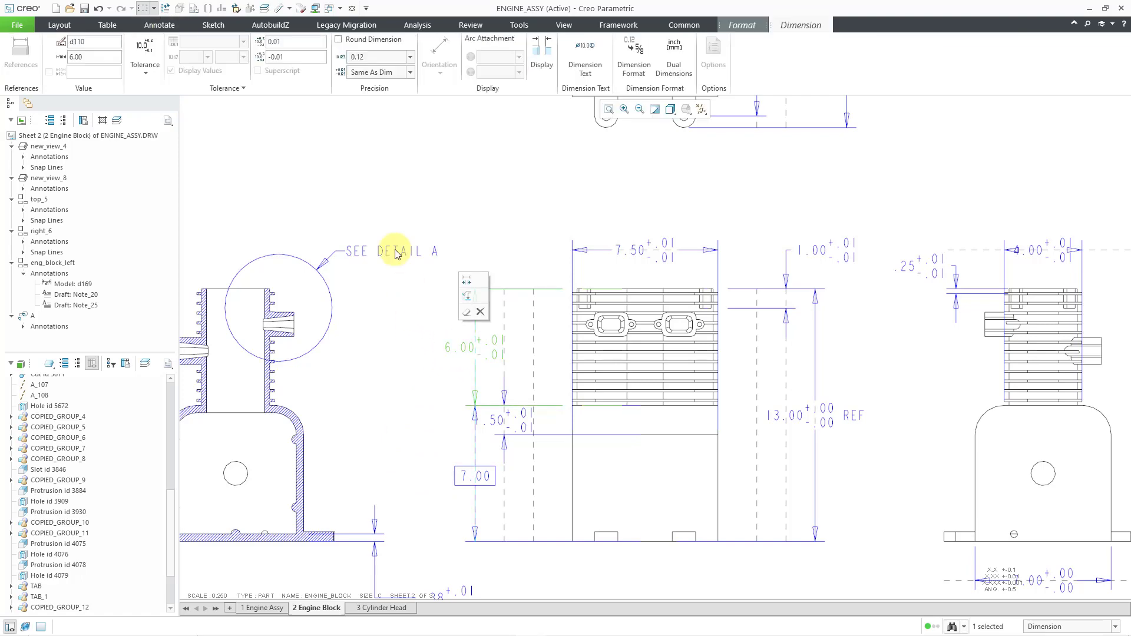
pyautogui.click(146, 70)
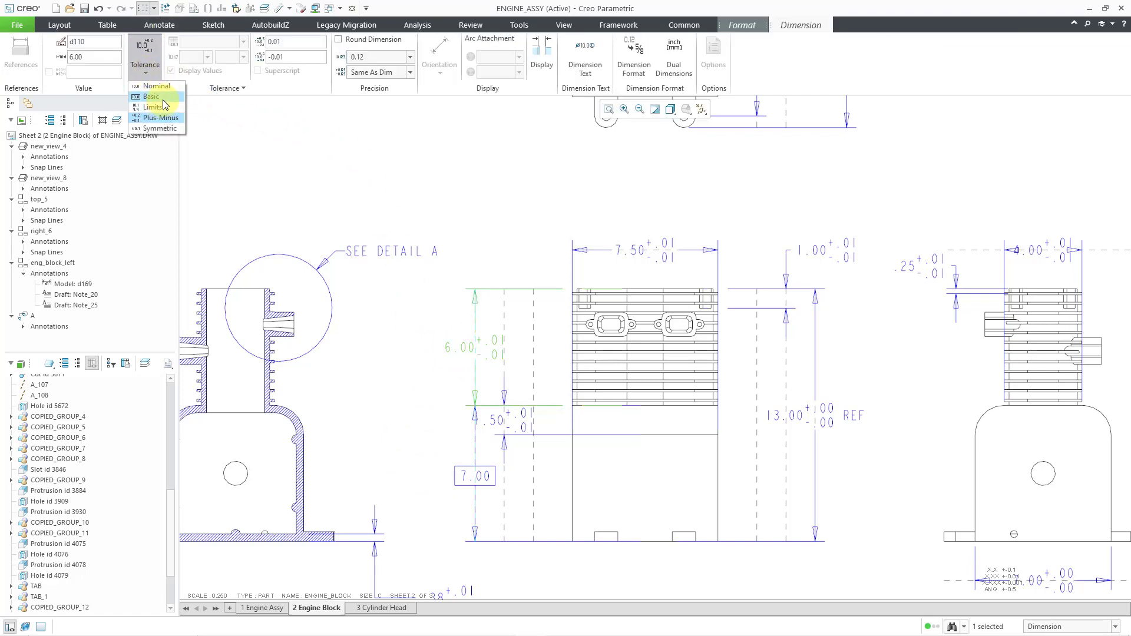
pyautogui.click(156, 97)
pyautogui.click(382, 171)
pyautogui.scroll(-3, 430, 228)
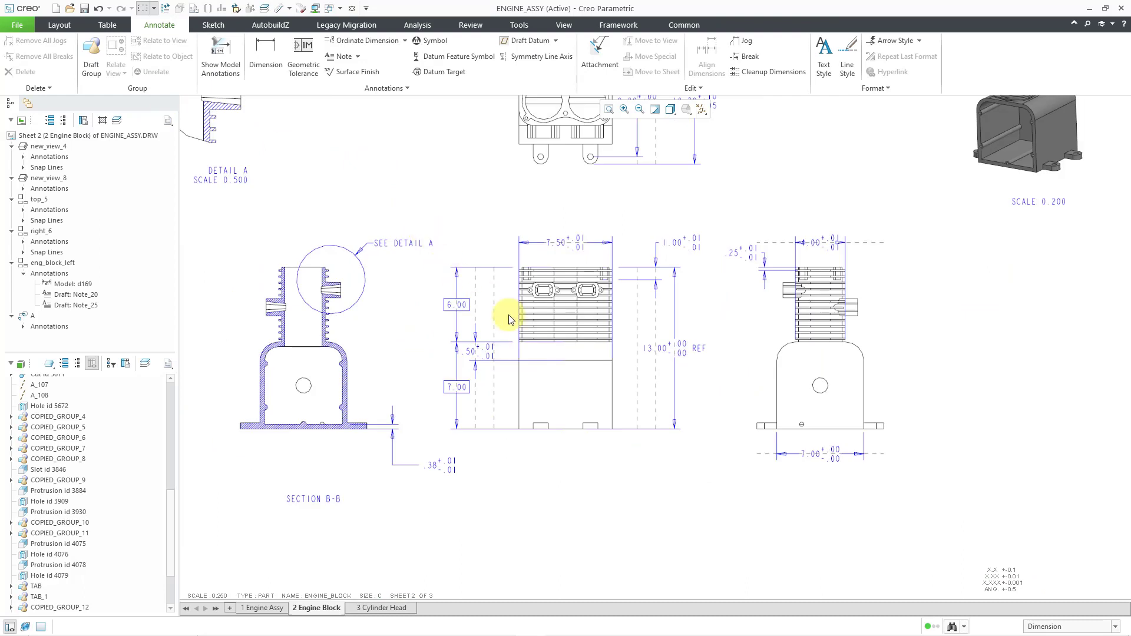
# Change the tolerance format of the 7.00 width dimension below the side view to Basic.
pyautogui.click(806, 456)
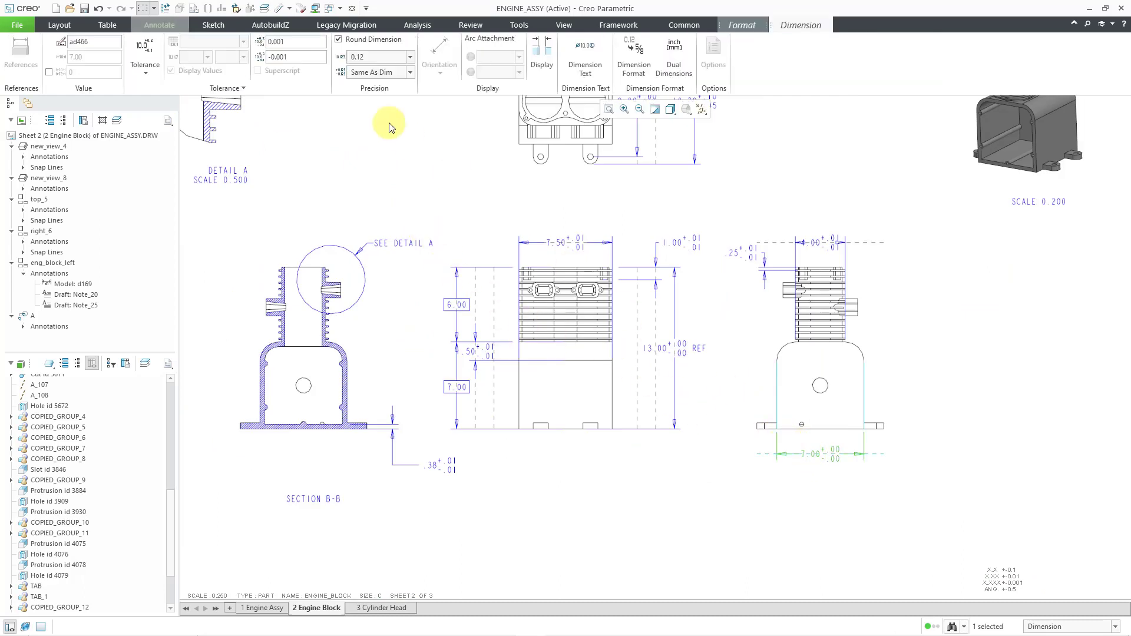
pyautogui.click(145, 74)
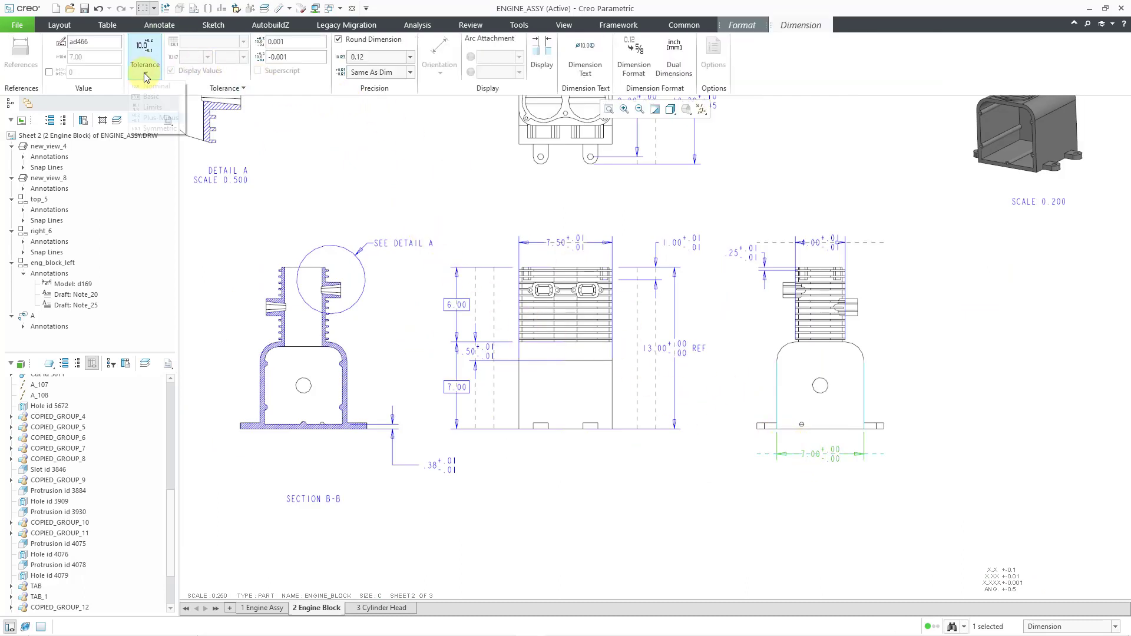
pyautogui.click(155, 96)
pyautogui.click(484, 184)
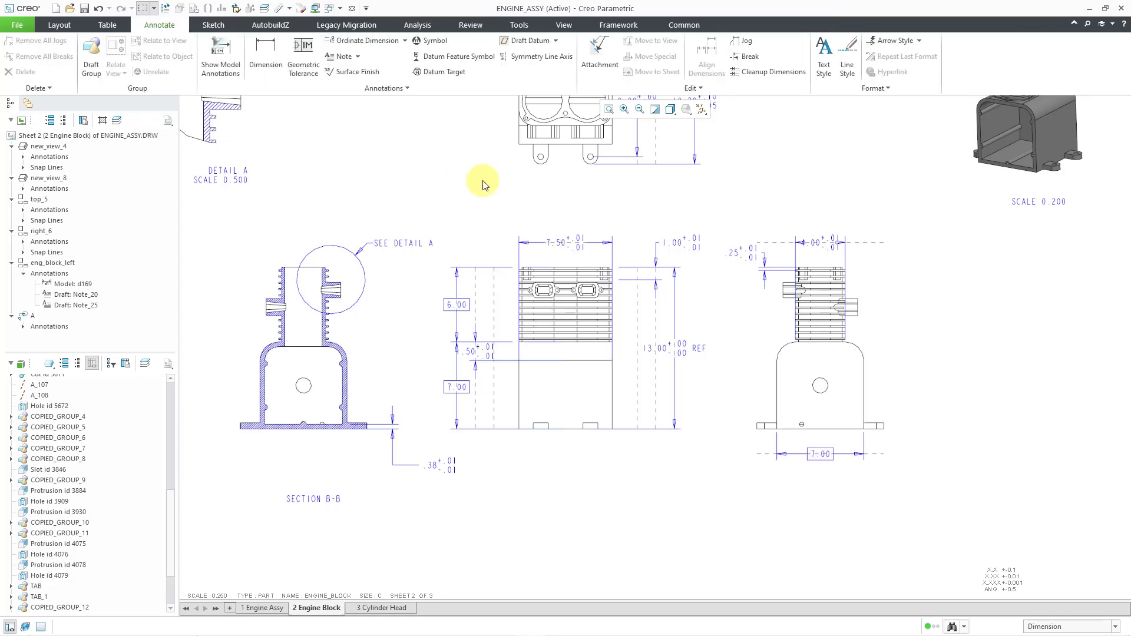
pyautogui.moveTo(480, 186); pyautogui.dragTo(464, 303, button='middle')
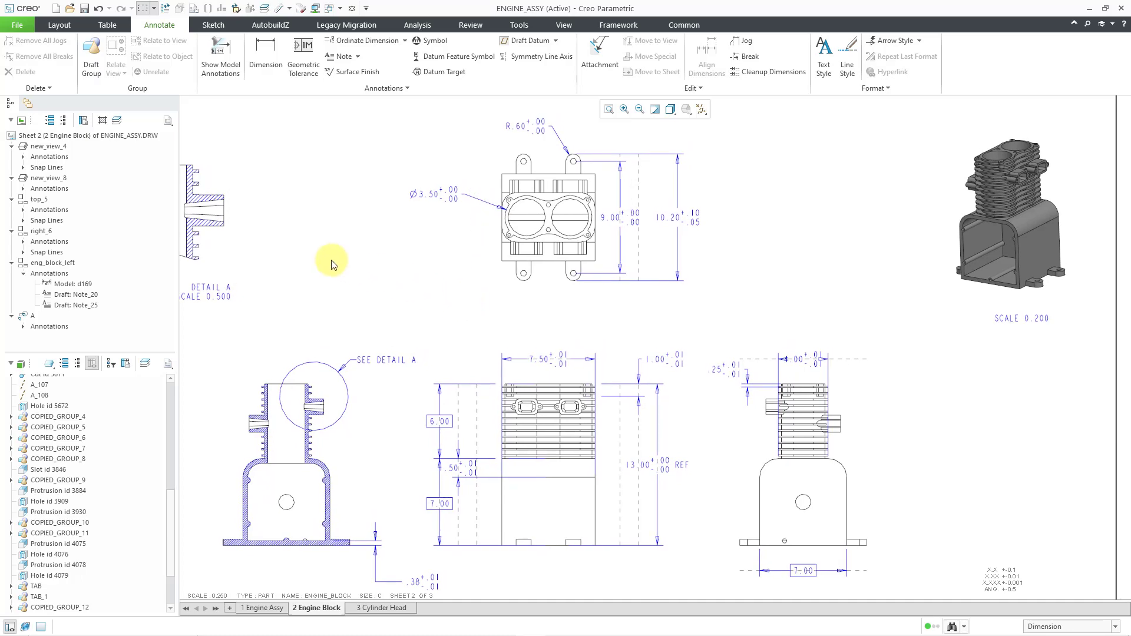